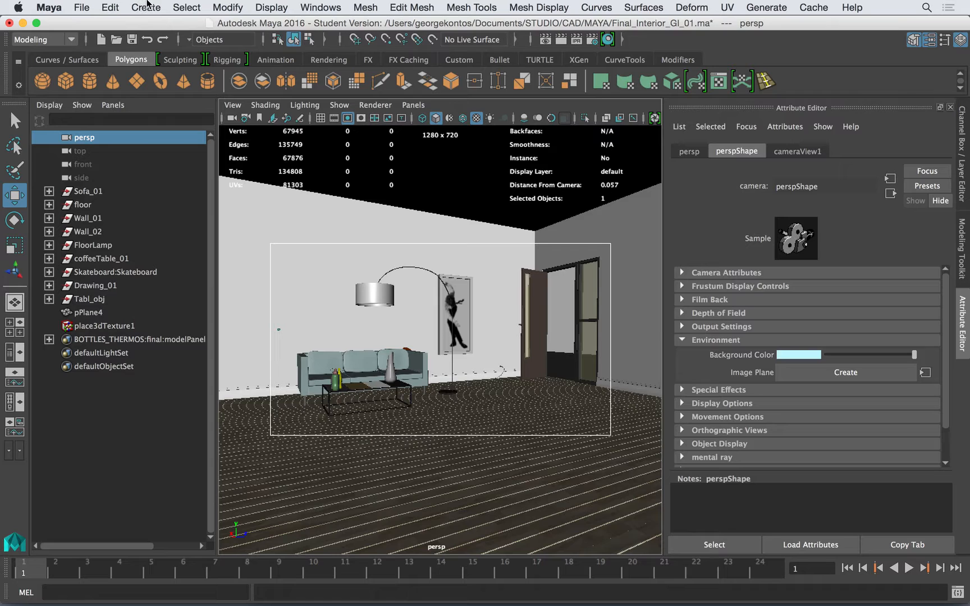
Step: Create an area light and move it up and across to the open door on the far wall
mouse_move(174, 83)
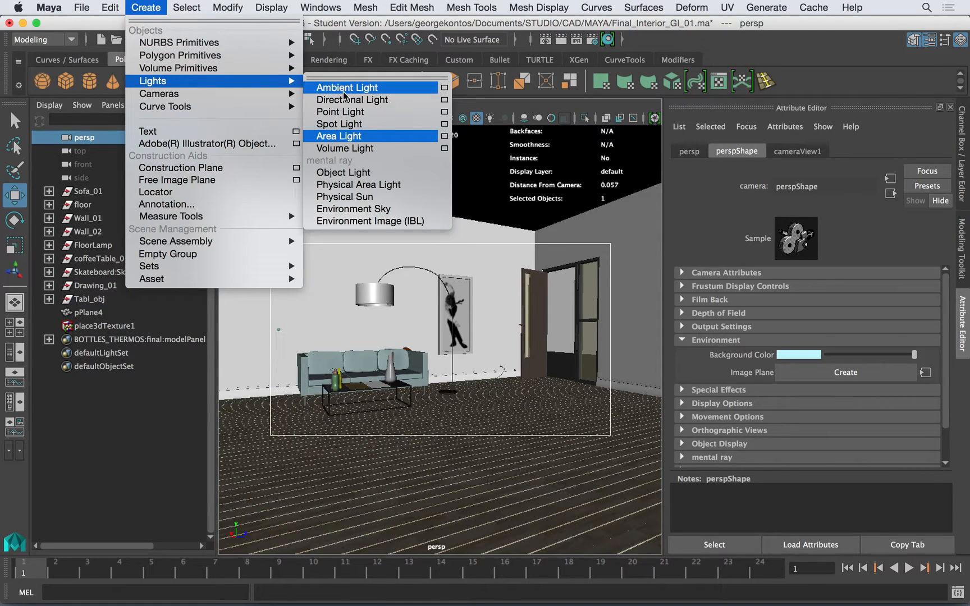
click(339, 136)
drag(375, 334, 385, 235)
drag(425, 306, 592, 324)
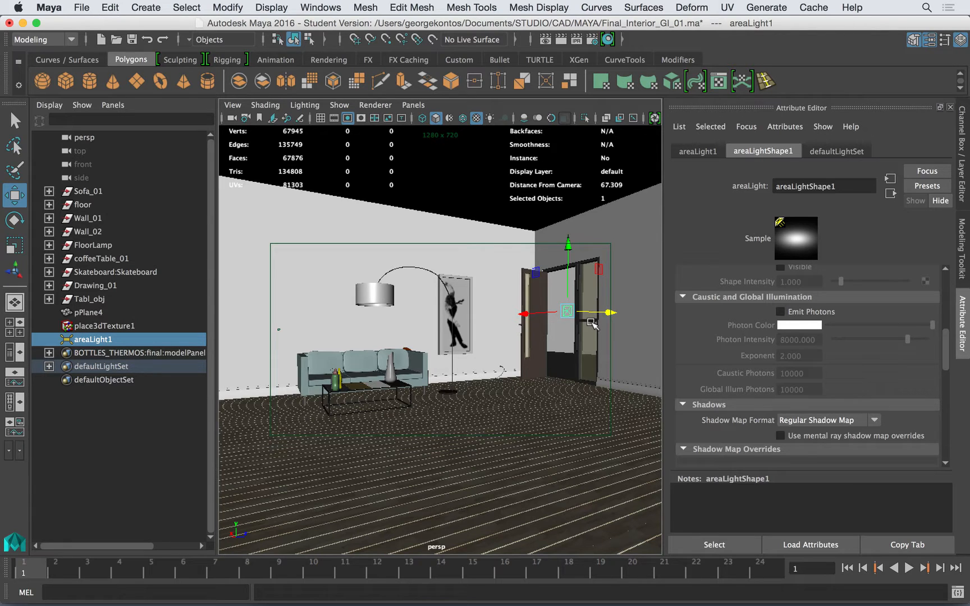
Step: Scale the area light up vertically towards the height of the doorway
key(f)
alt+drag(547, 303, 347, 311)
alt+right_drag(499, 309, 350, 316)
alt+drag(350, 316, 519, 355)
key(r)
drag(468, 292, 474, 180)
alt+right_drag(600, 422, 410, 408)
drag(448, 282, 452, 213)
Step: Lower the area light slightly and widen it to cover the doorway opening
key(w)
drag(453, 296, 453, 317)
key(r)
drag(542, 360, 616, 381)
drag(504, 358, 700, 399)
alt+drag(444, 385, 452, 385)
alt+right_drag(453, 386, 556, 379)
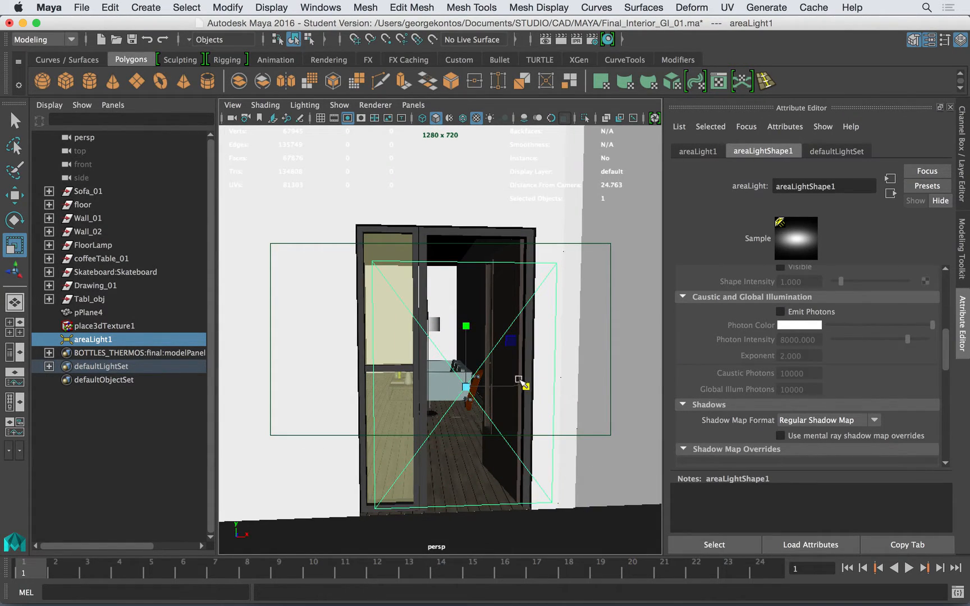
Step: Adjust the area light's height and position so it lines up with the outside of the door frame
key(w)
alt+drag(522, 386, 561, 389)
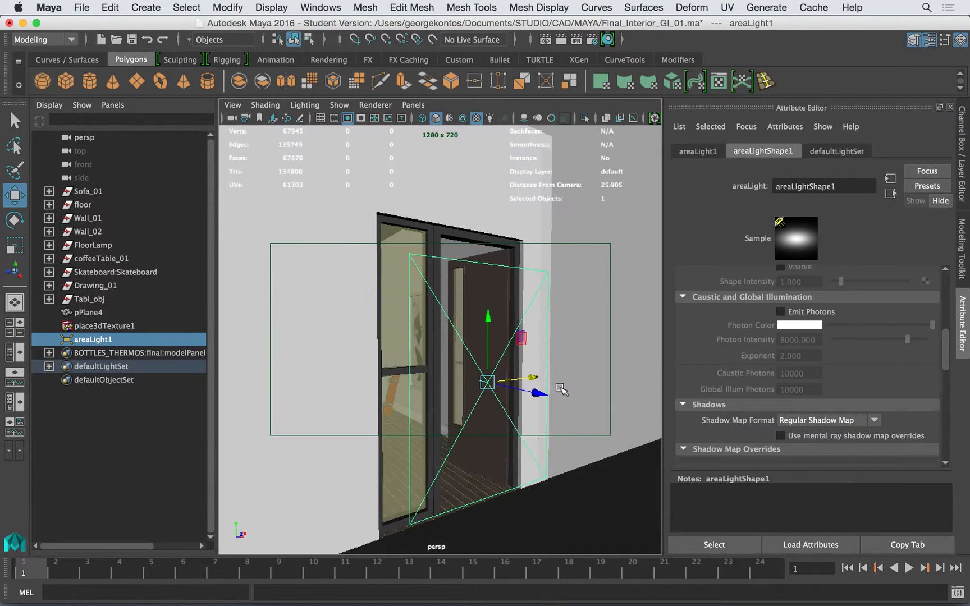
key(r)
drag(488, 318, 380, 360)
key(w)
drag(453, 470, 449, 457)
alt+drag(436, 391, 591, 303)
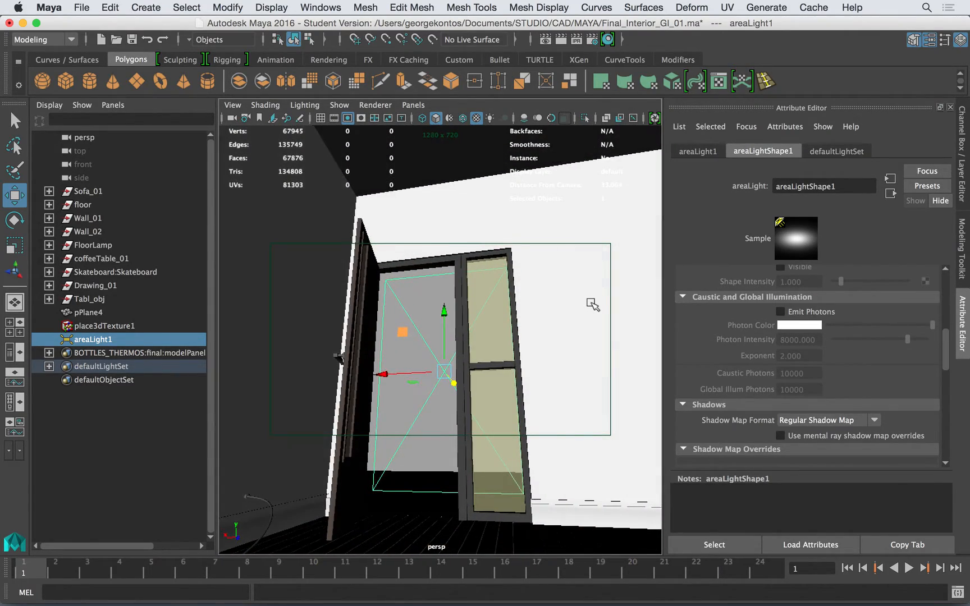
Step: Fine-tune the area light's vertical scale to match the door frame
key(r)
drag(444, 310, 395, 358)
alt+right_drag(441, 347, 460, 361)
alt+drag(459, 362, 448, 370)
alt+middle_drag(420, 347, 542, 326)
alt+right_drag(542, 325, 501, 328)
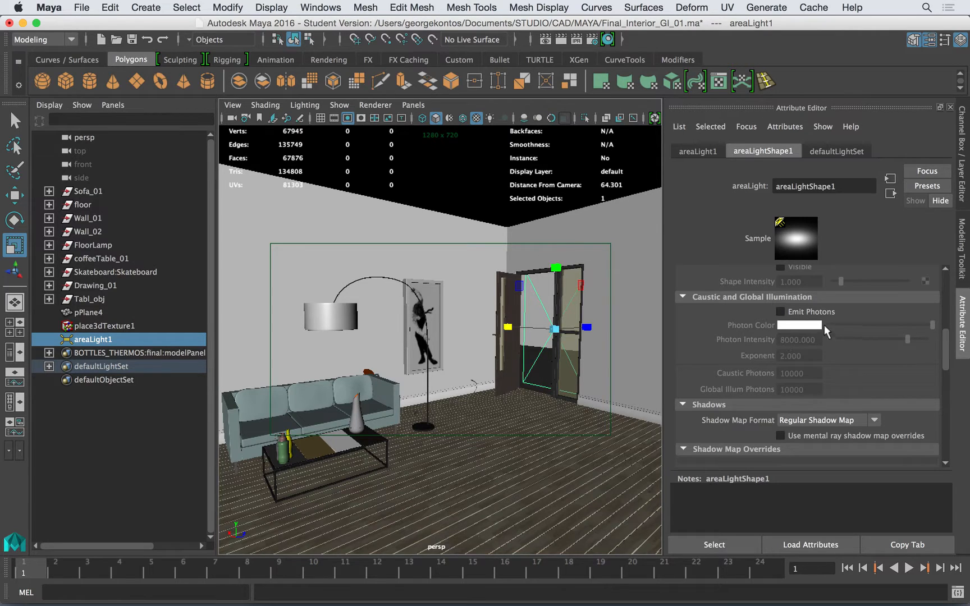
Step: Enable Emit Photons on the area light and turn on Global Illumination in the mental ray render settings
click(780, 311)
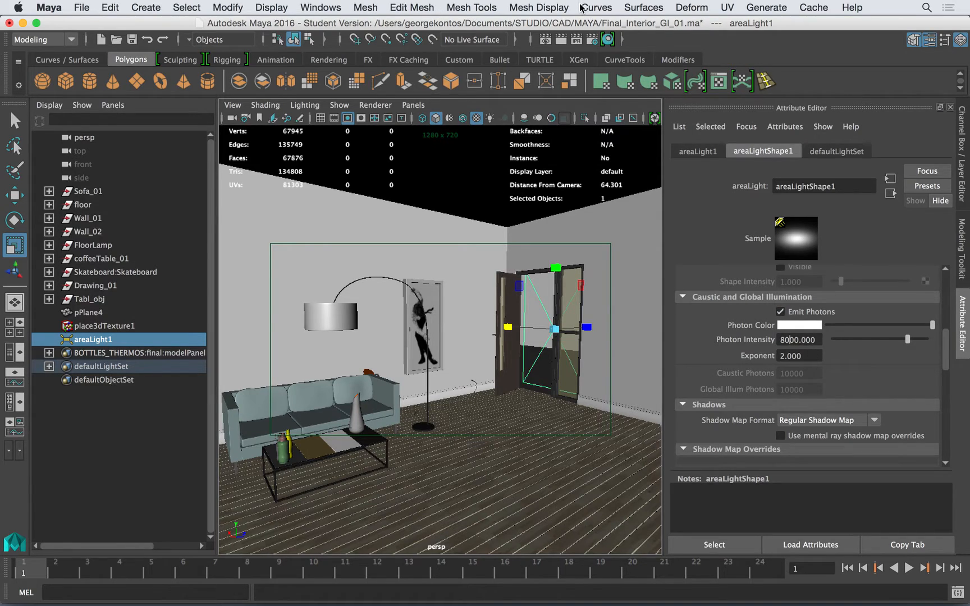
click(595, 39)
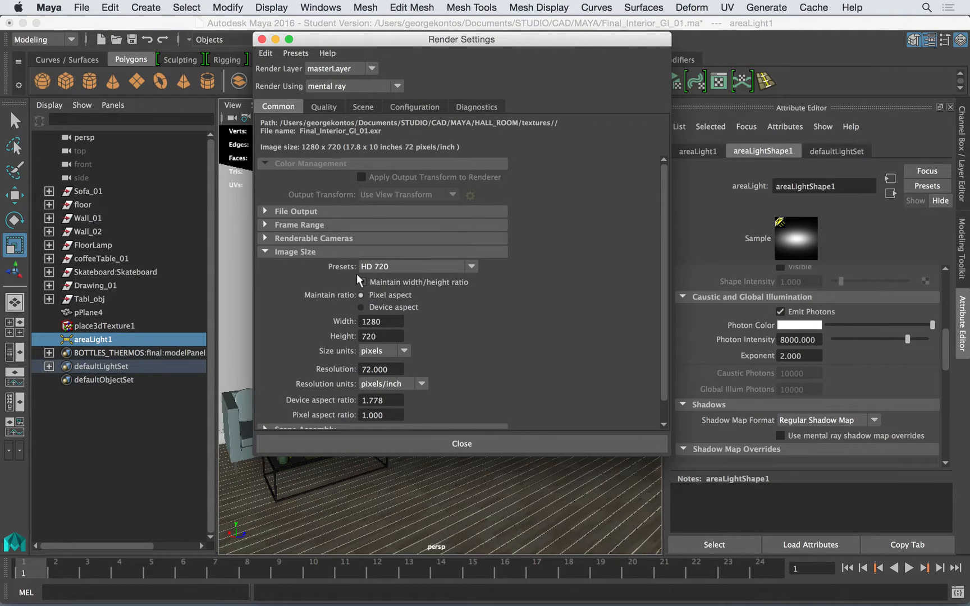
click(327, 253)
click(324, 108)
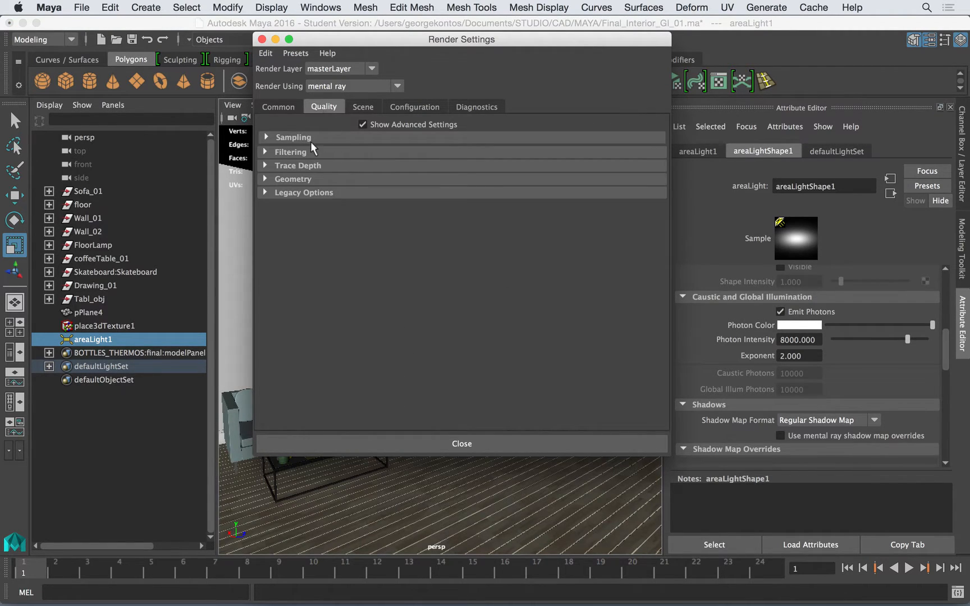
click(298, 192)
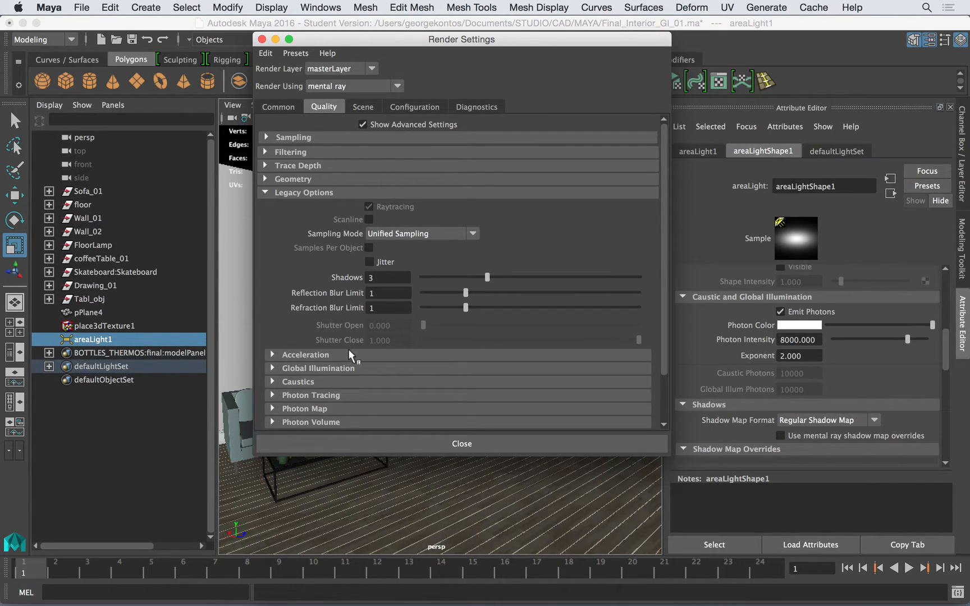
click(323, 367)
click(415, 382)
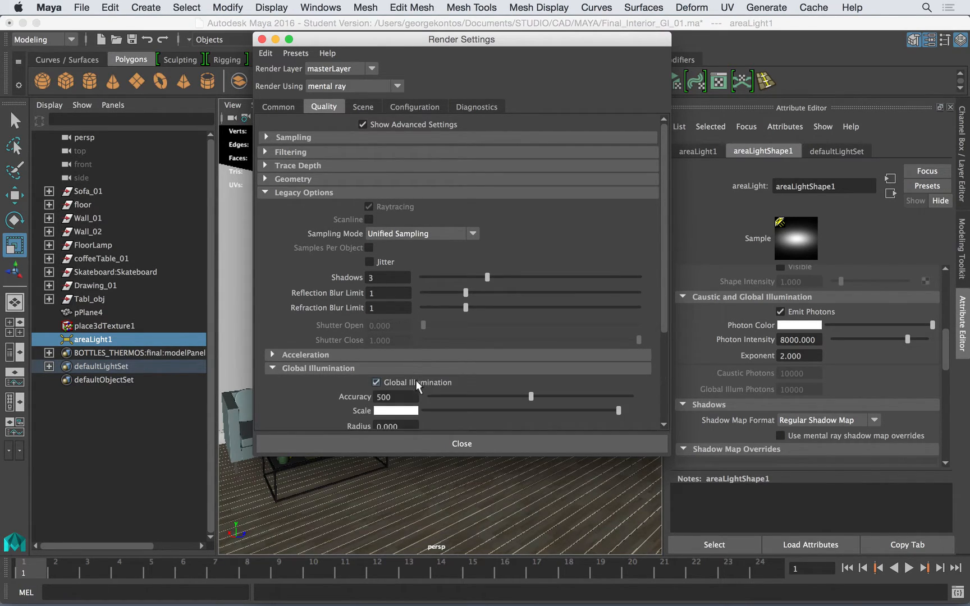
scroll(661, 337, down, 5)
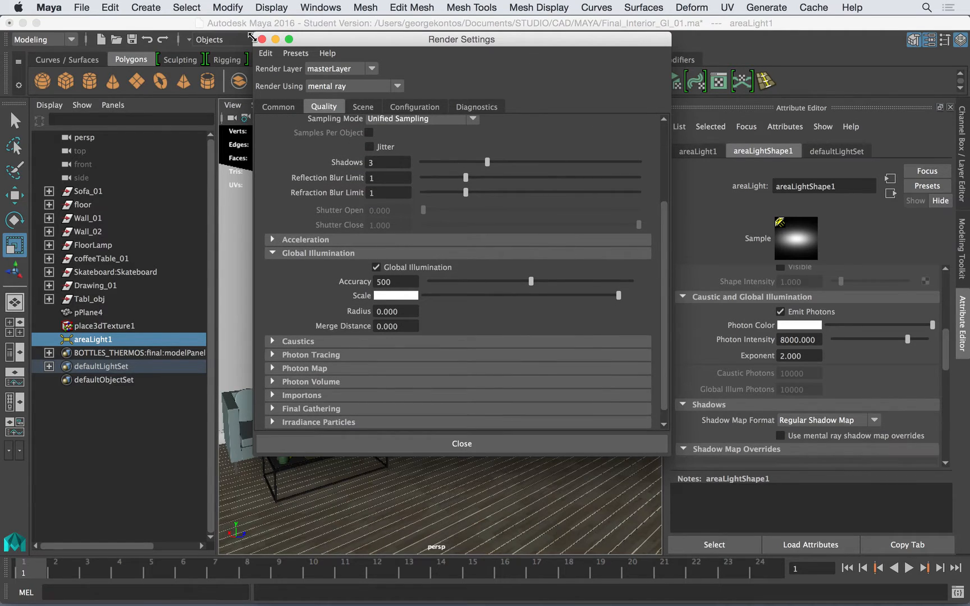
click(262, 39)
Step: Restore the perspective camera's bookmarked view of the room
click(232, 105)
mouse_move(271, 303)
click(435, 292)
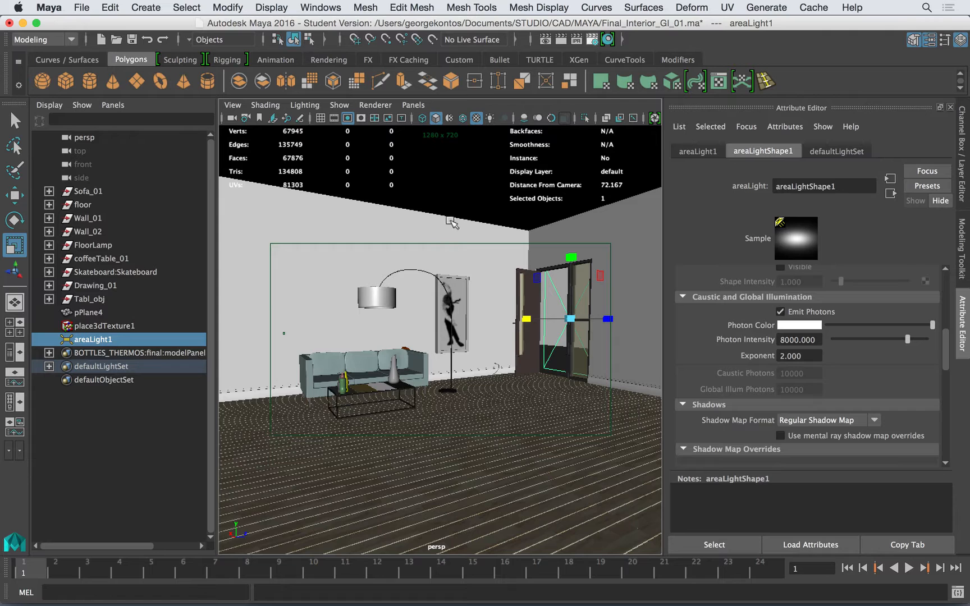
Step: Set the test resolution to 25% (320x180) and render the perspective view
click(545, 40)
drag(507, 50, 270, 56)
click(269, 66)
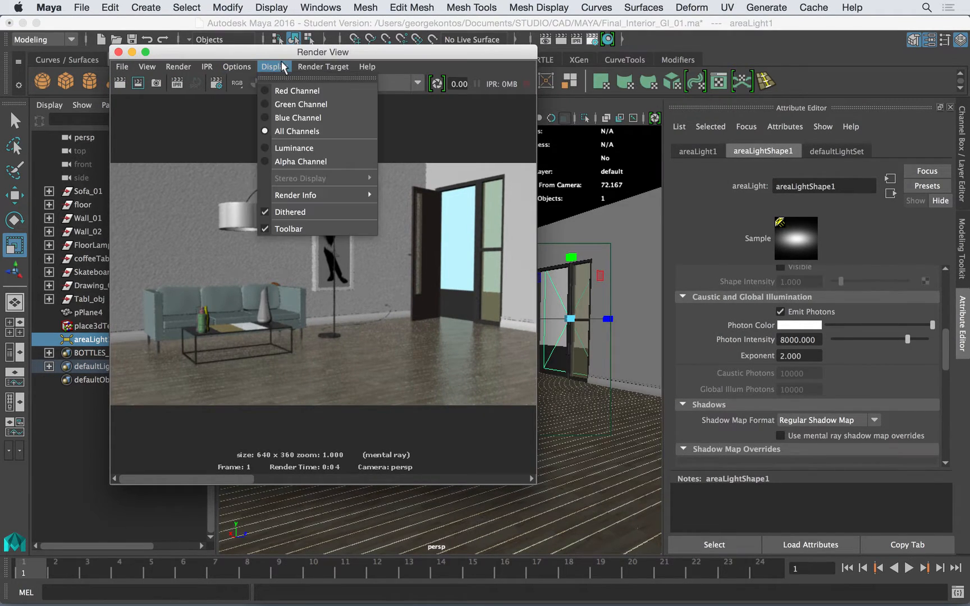
mouse_move(236, 67)
mouse_move(260, 121)
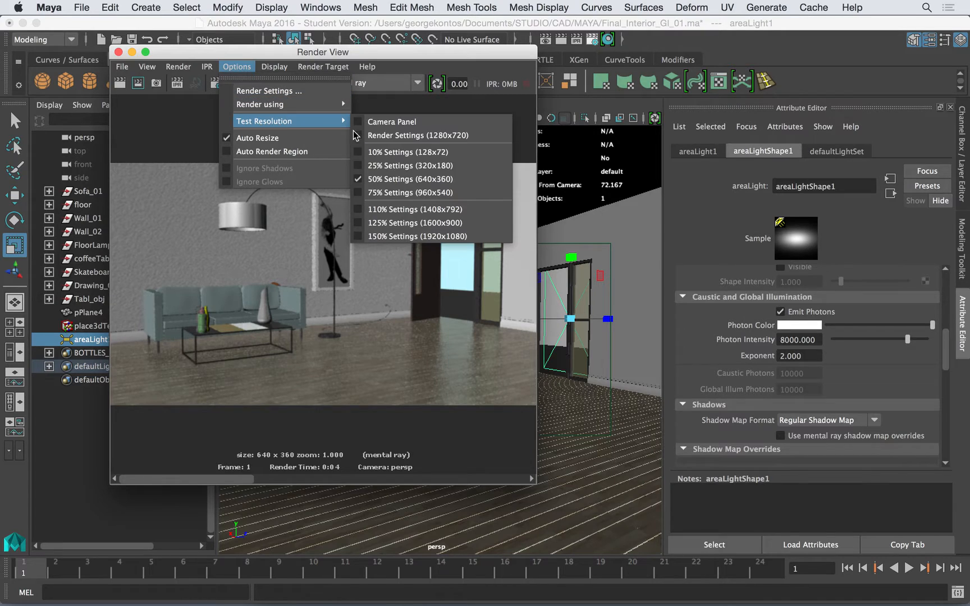
click(409, 168)
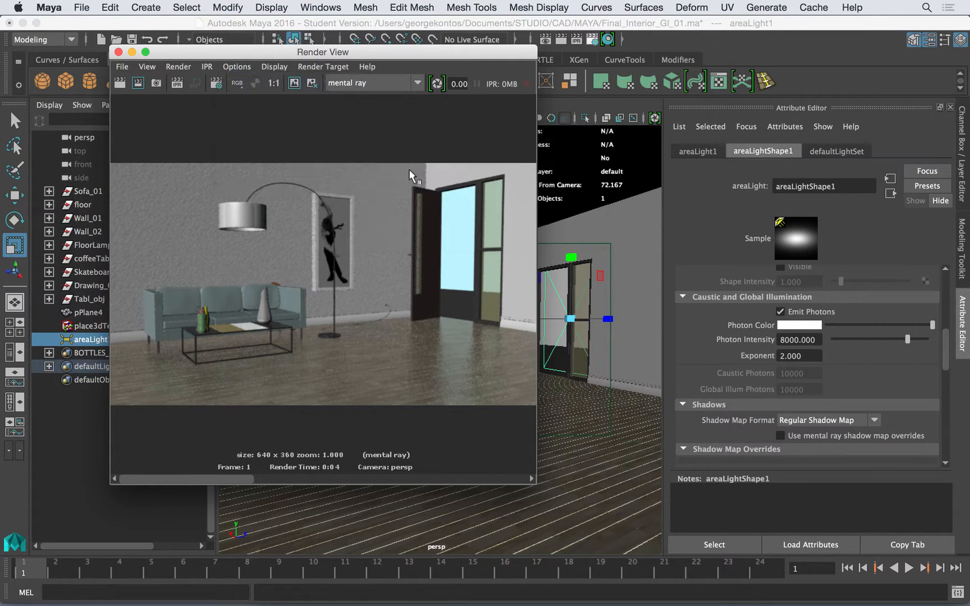
click(120, 83)
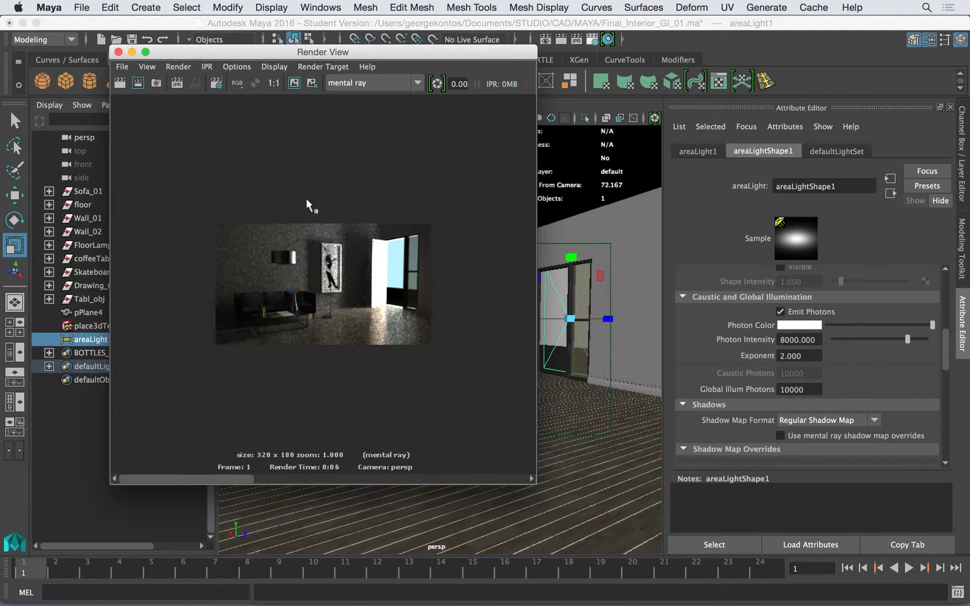
Step: Raise the test resolution to 50% (640x360) and render the room again
click(251, 73)
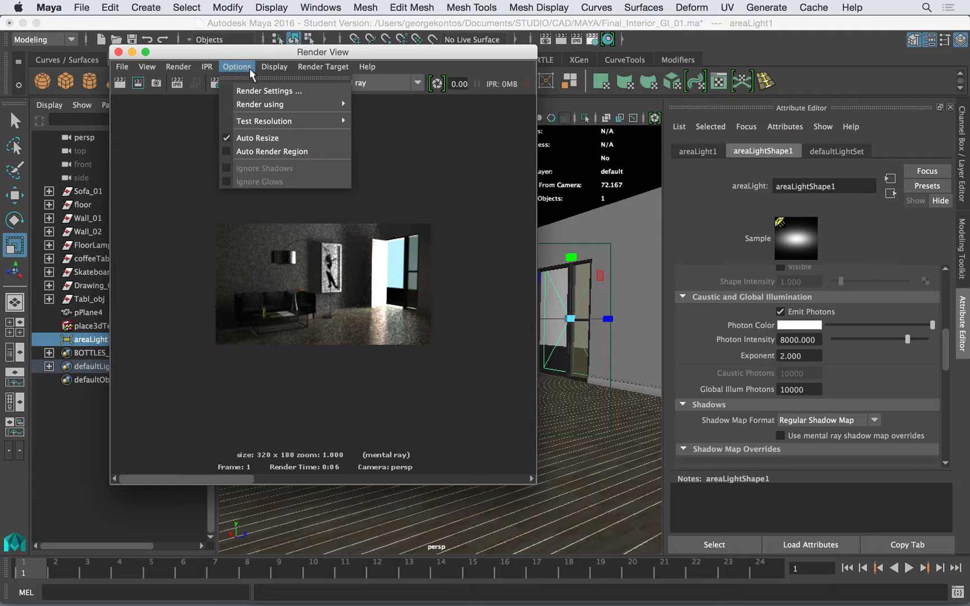
mouse_move(256, 121)
click(382, 184)
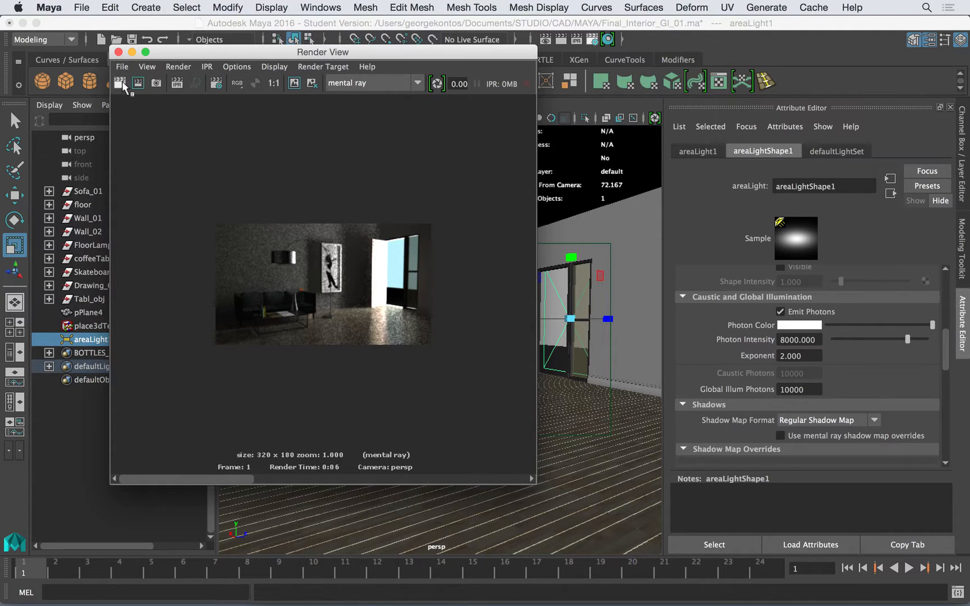
click(120, 84)
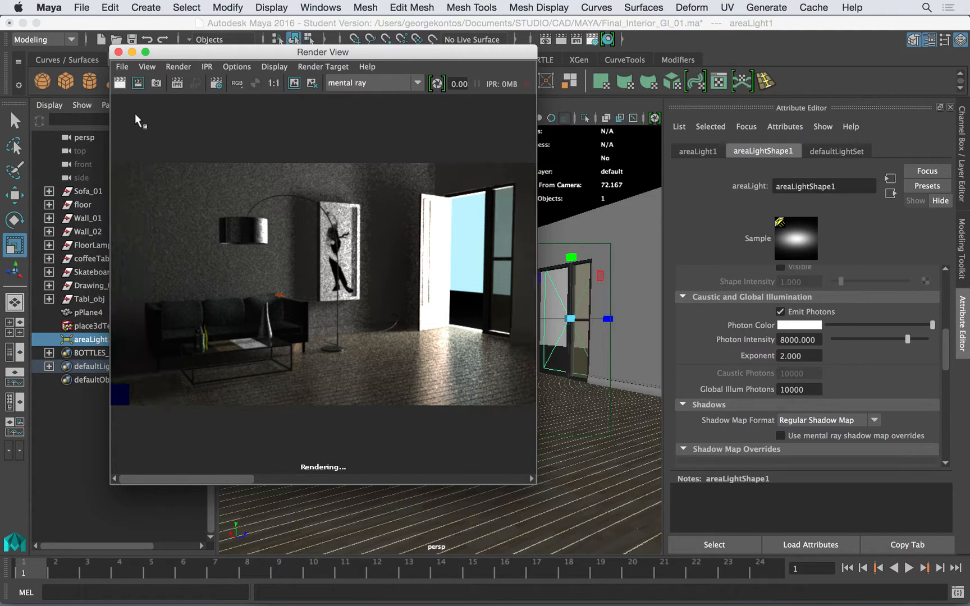
Step: Set the area light's intensity to 0.1
drag(228, 55, 167, 126)
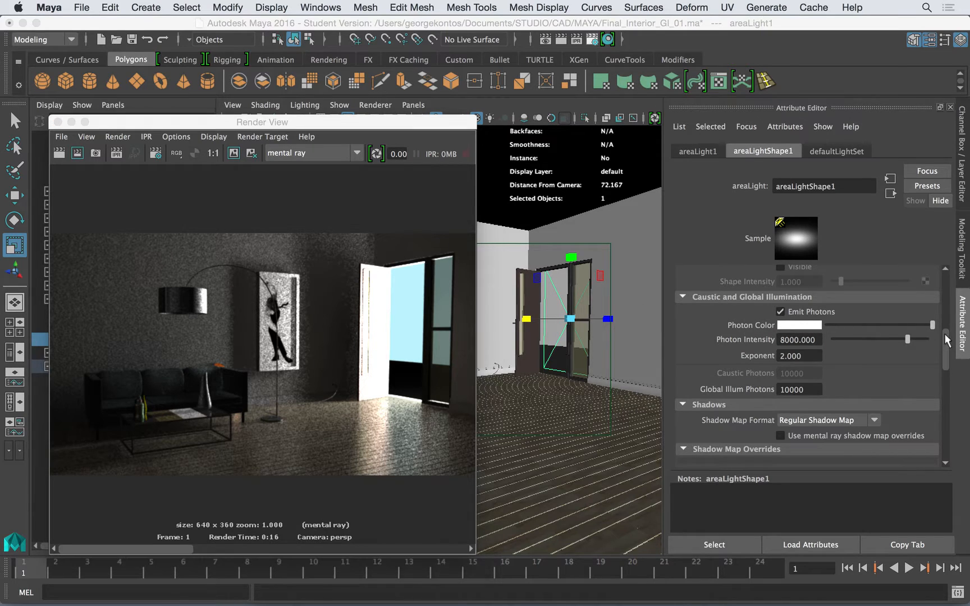
drag(945, 346, 953, 274)
double_click(797, 317)
text(0.1)
key(Return)
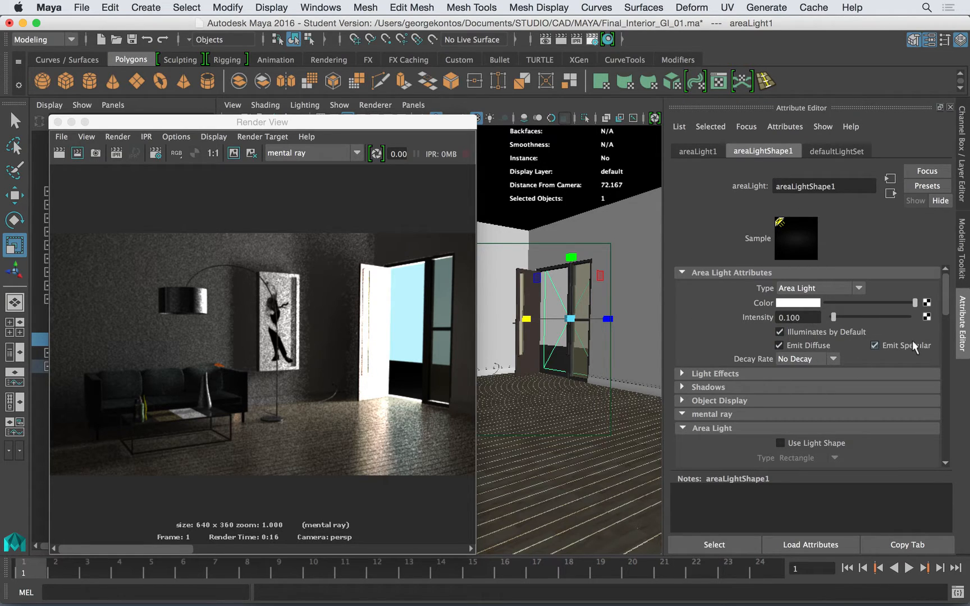
Step: Review the area light's raytrace shadow and photon settings and the Global Illumination radius in the render settings
click(720, 387)
scroll(946, 339, down, 10)
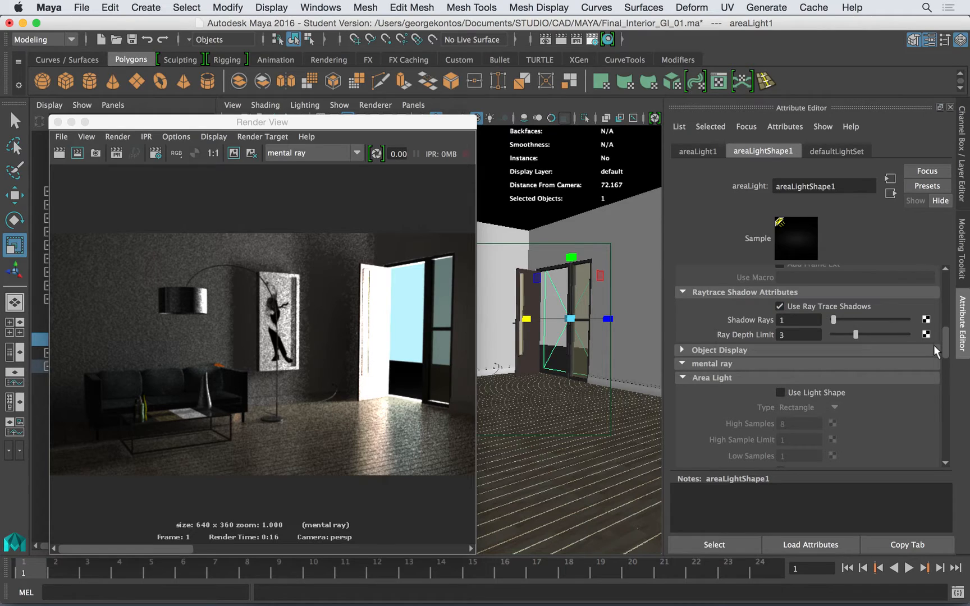
scroll(933, 345, down, 8)
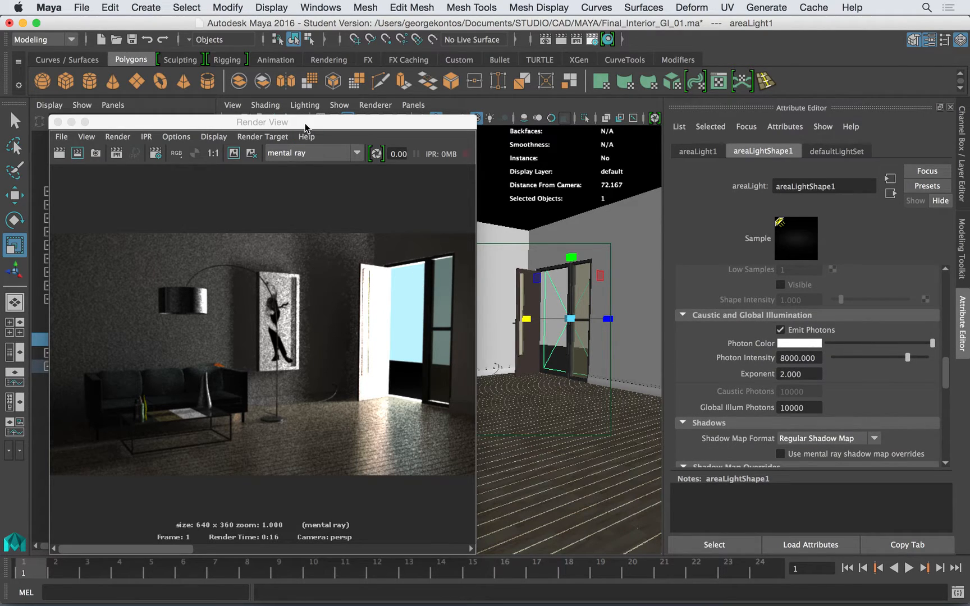
drag(305, 122, 342, 109)
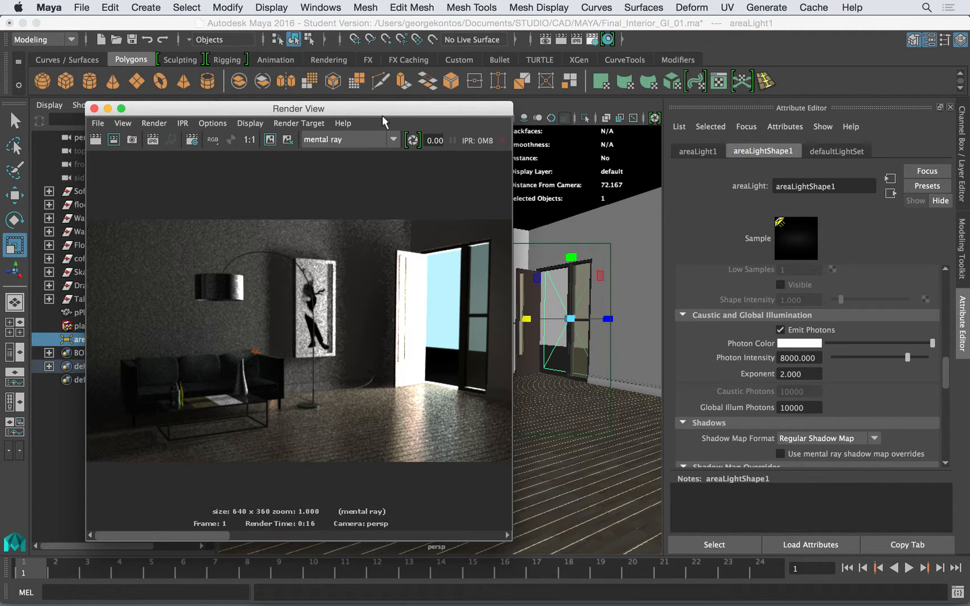
drag(385, 108, 415, 113)
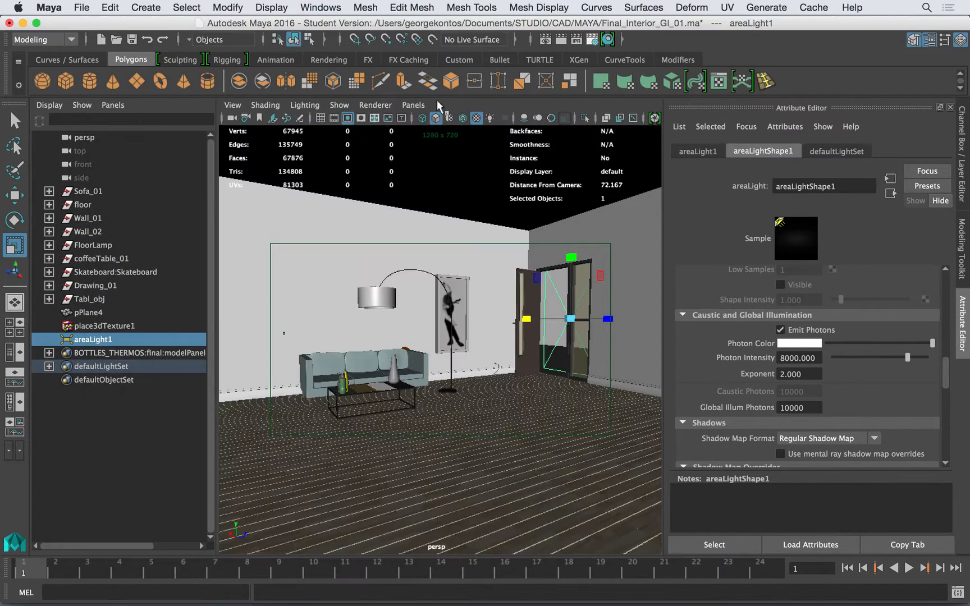
click(124, 114)
click(592, 39)
drag(486, 40, 414, 40)
double_click(335, 309)
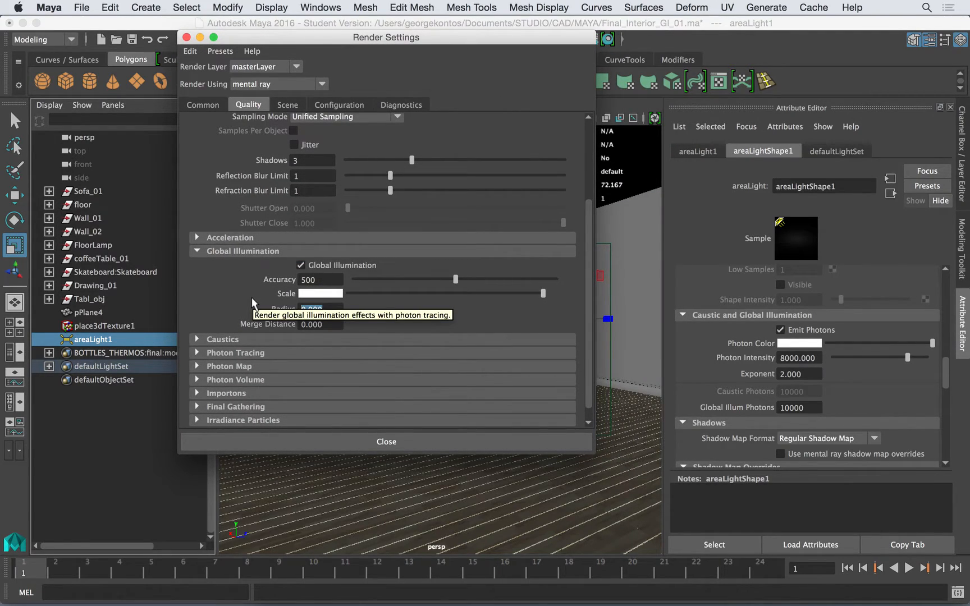
click(186, 37)
Step: Switch to the side view of the room and turn on its grid
scroll(525, 290, down, 6)
key(space)
drag(381, 280, 455, 270)
scroll(409, 284, up, 6)
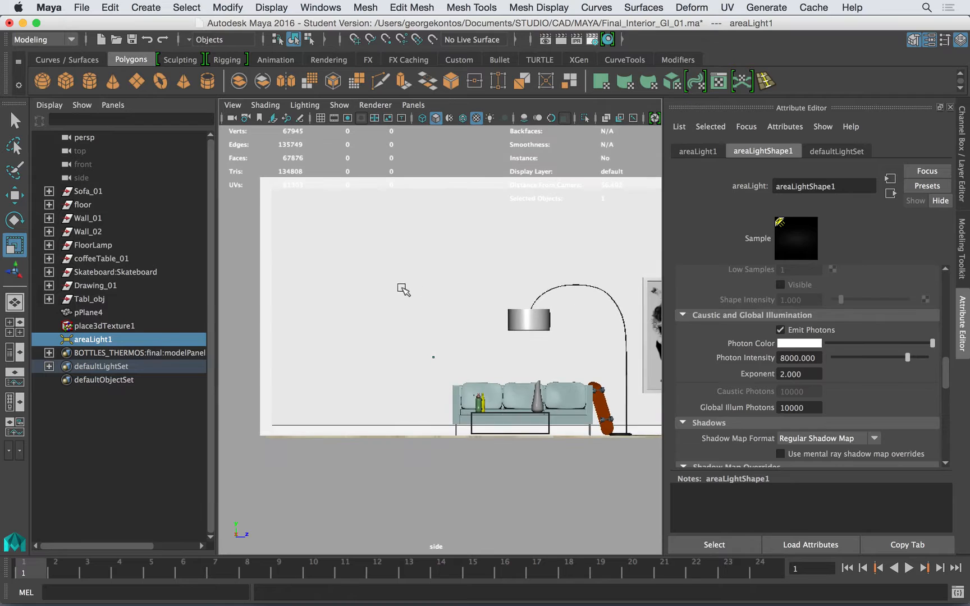
click(320, 118)
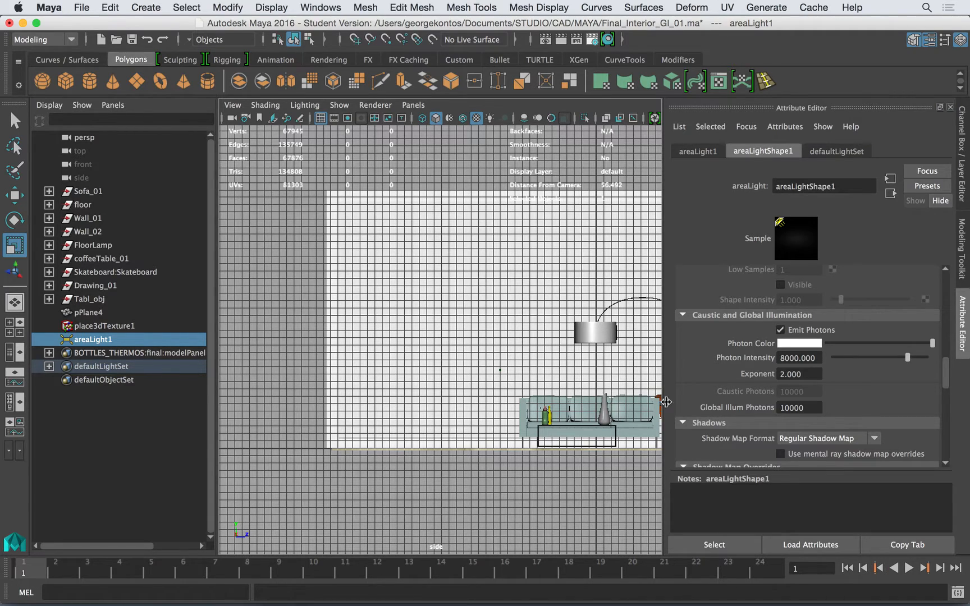
Step: Check the scene's linear working unit in the general application preferences
click(215, 8)
mouse_move(274, 8)
mouse_move(321, 7)
mouse_move(378, 94)
click(531, 104)
click(244, 255)
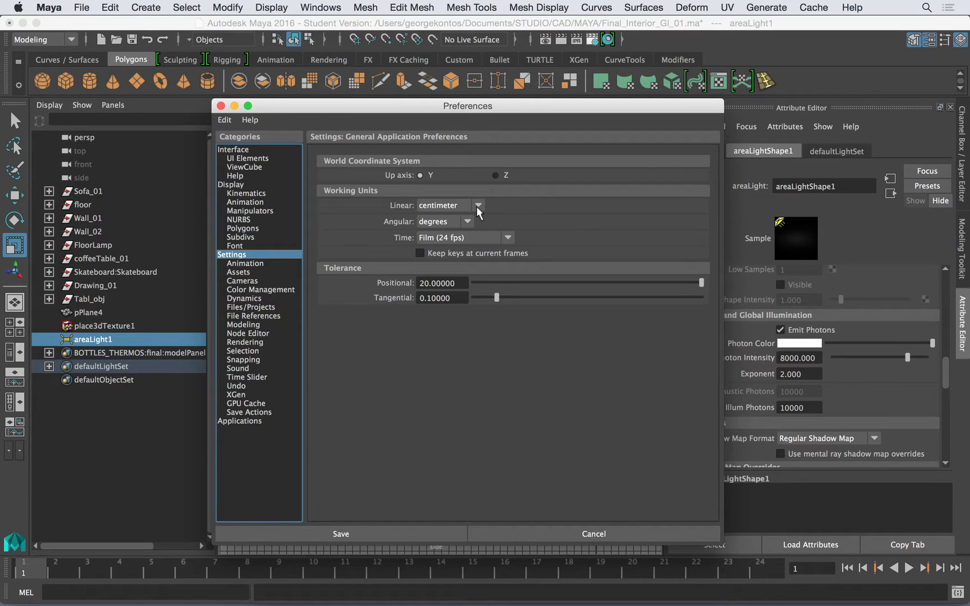
click(220, 106)
Step: Measure the room's height with the Distance Tool, from the floor line to the top edge of the wall
click(145, 8)
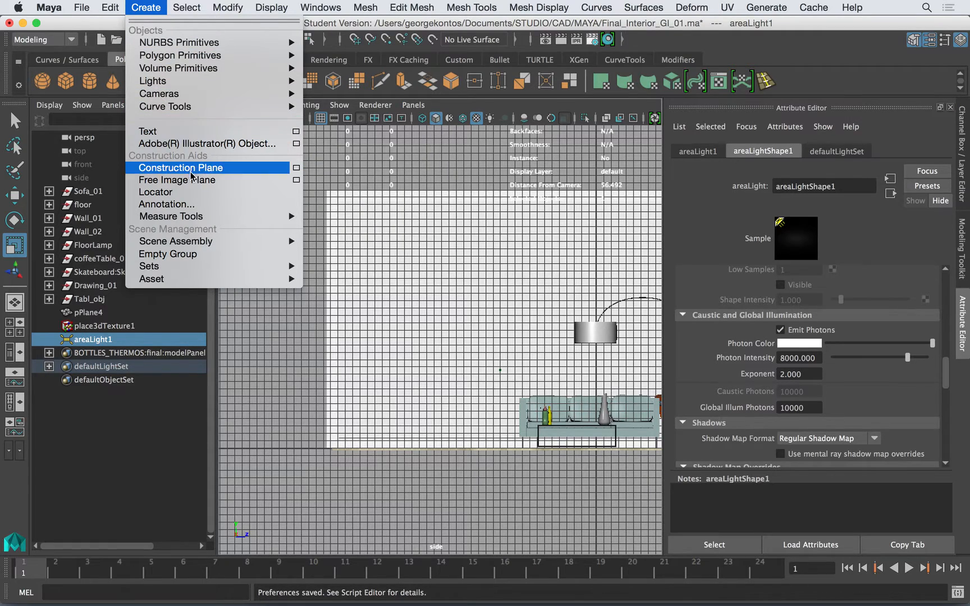
mouse_move(197, 219)
click(322, 223)
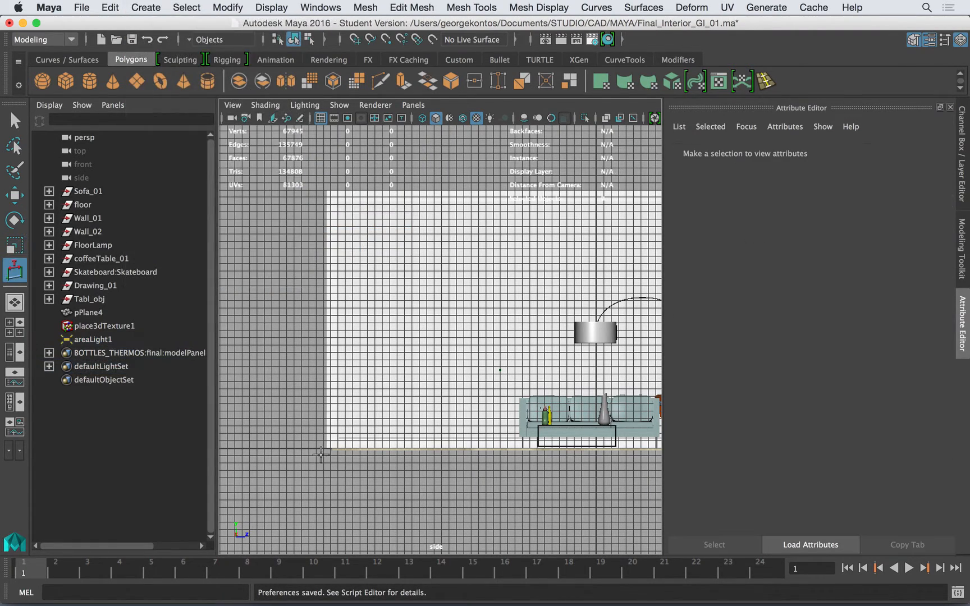
click(322, 449)
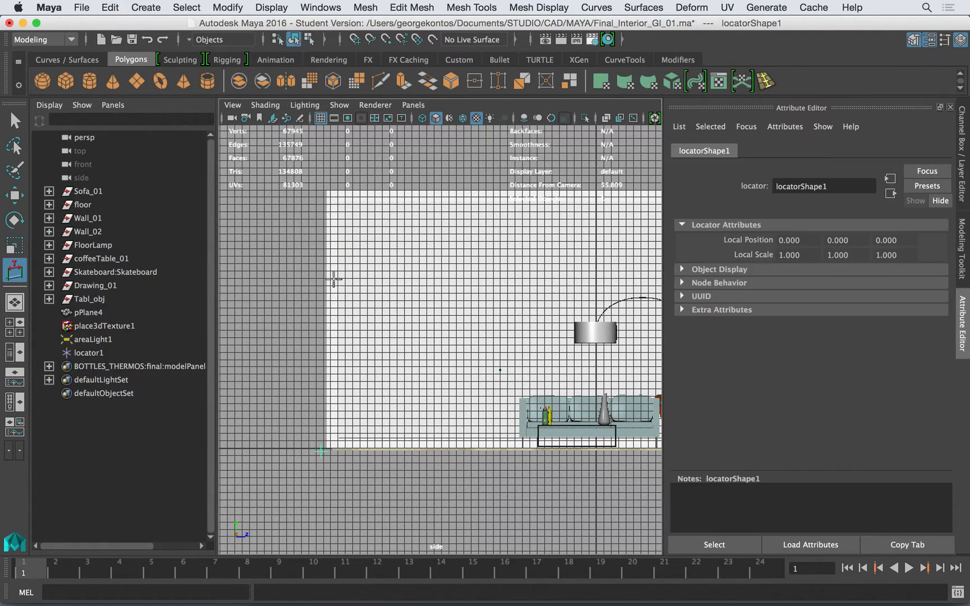
click(320, 191)
Step: Show the side view in wireframe with the whole distance dimension framed, and return to the Select Tool
alt+right_drag(355, 257, 582, 304)
alt+right_drag(476, 278, 409, 272)
alt+middle_drag(409, 272, 637, 273)
key(4)
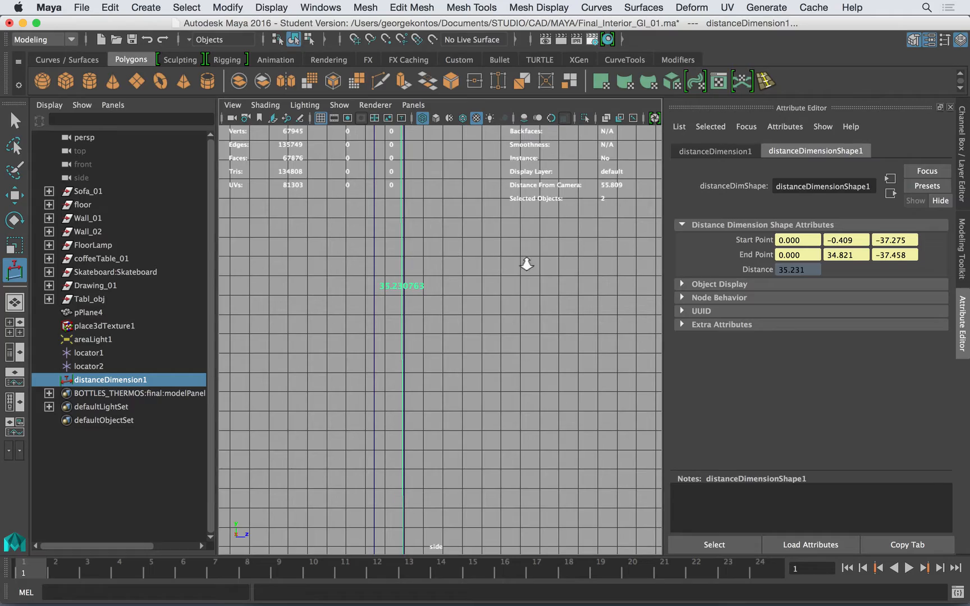
key(f)
key(q)
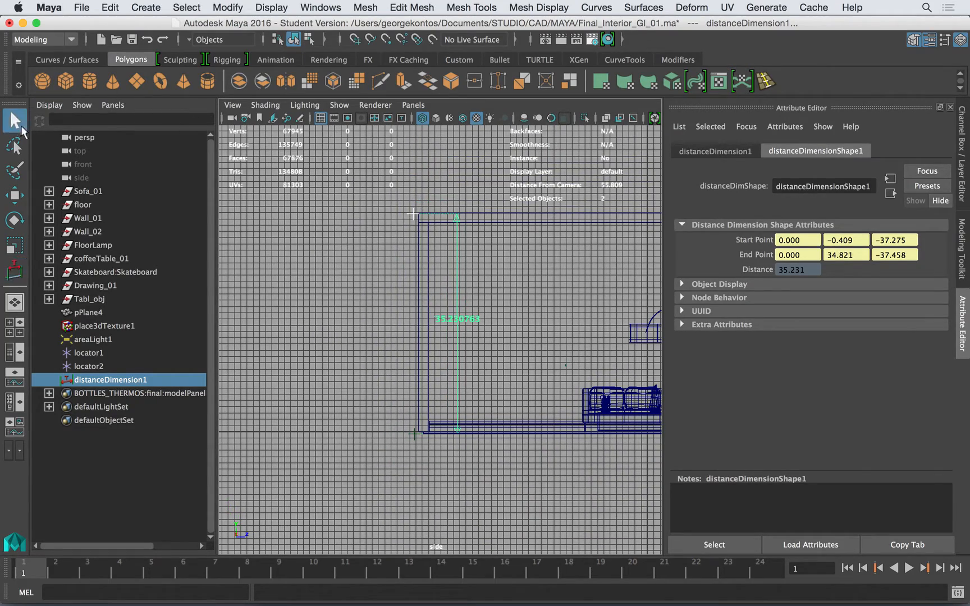
Step: Return to the perspective view of the room and delete the distance dimension together with its two locators
key(space)
drag(472, 301, 401, 260)
alt+right_drag(401, 260, 429, 277)
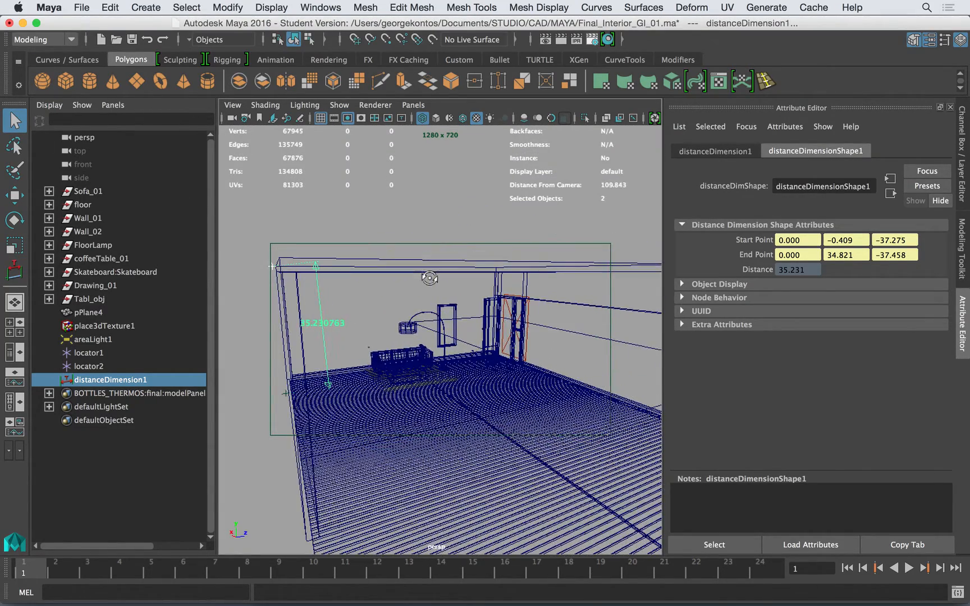
alt+middle_drag(429, 277, 480, 261)
click(88, 353)
shift+click(101, 379)
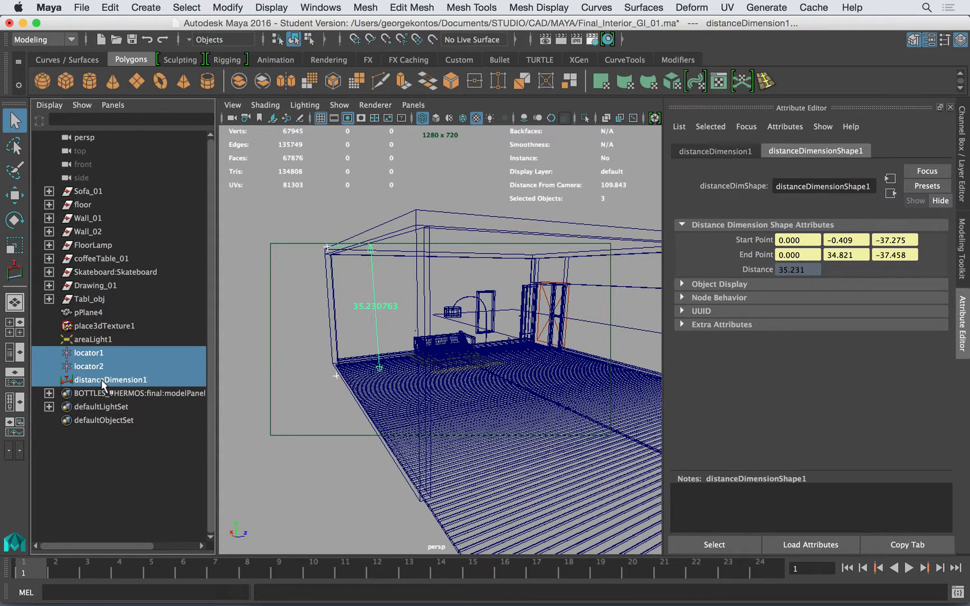
key(Delete)
Step: Restore the bookmarked camera view of the interior and display it shaded with texture maps
click(232, 105)
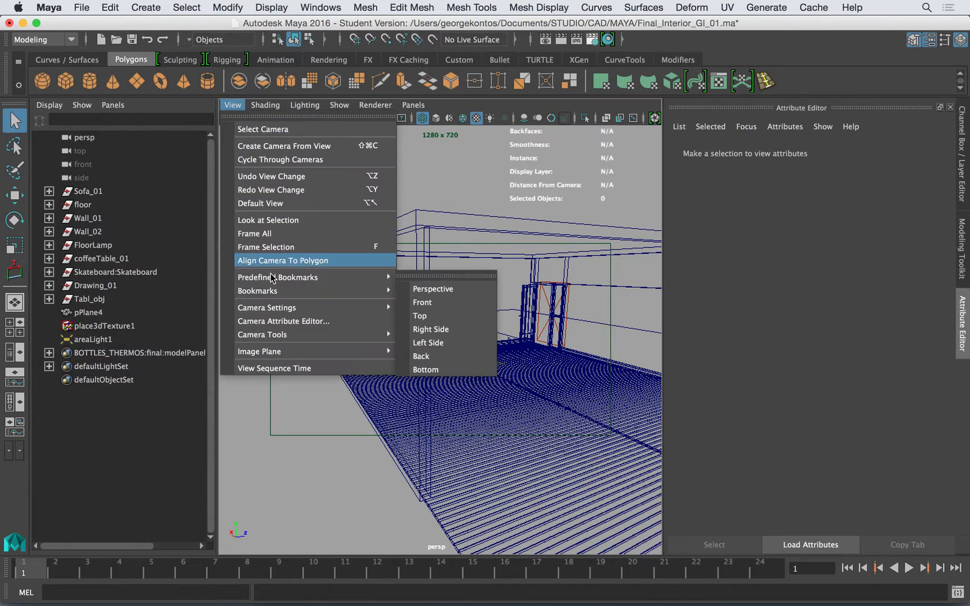
mouse_move(348, 291)
click(475, 289)
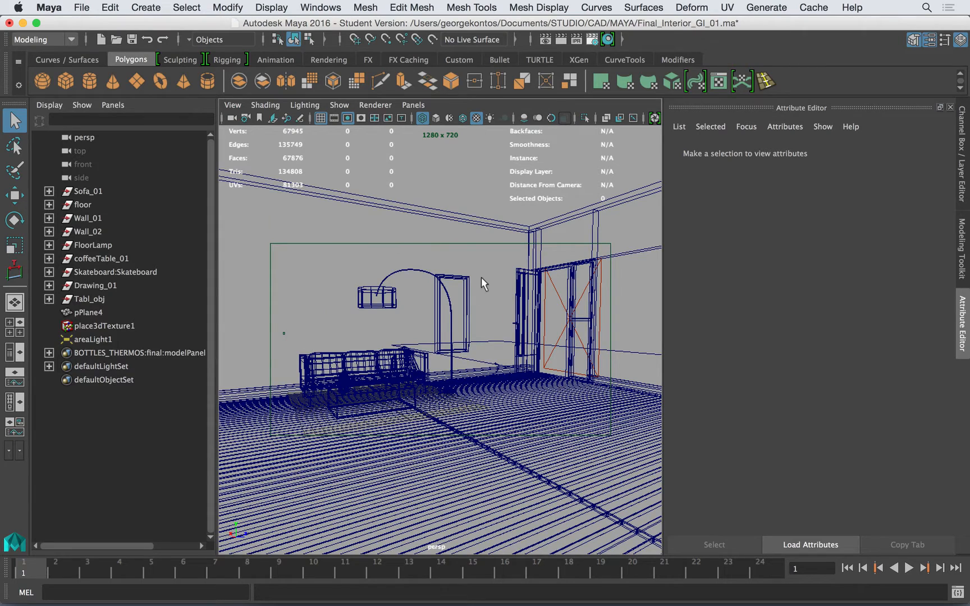
key(6)
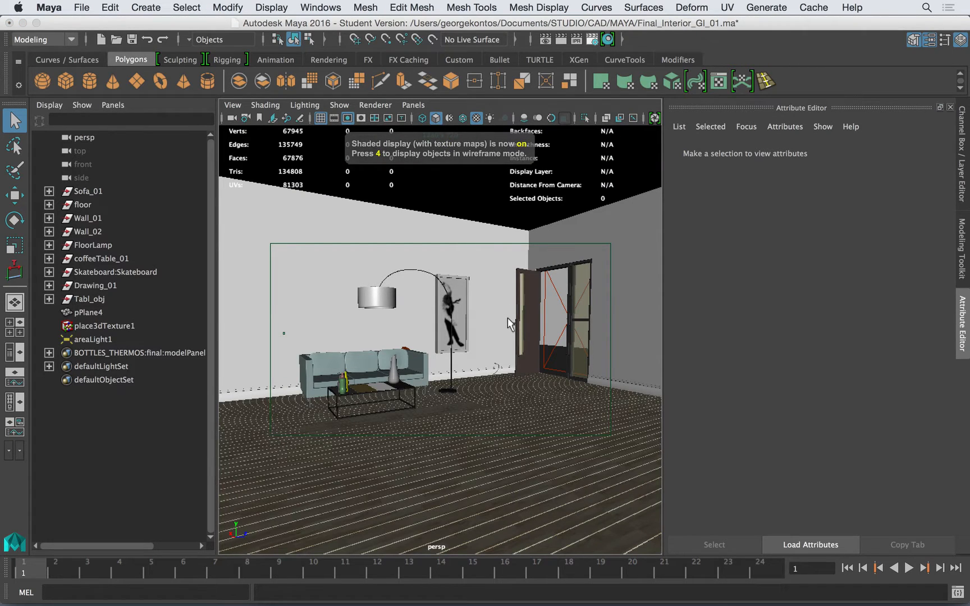
Step: Select the area light at the door and set the Global Illumination radius to 10 and merge distance to 0.5 in the render settings
click(561, 298)
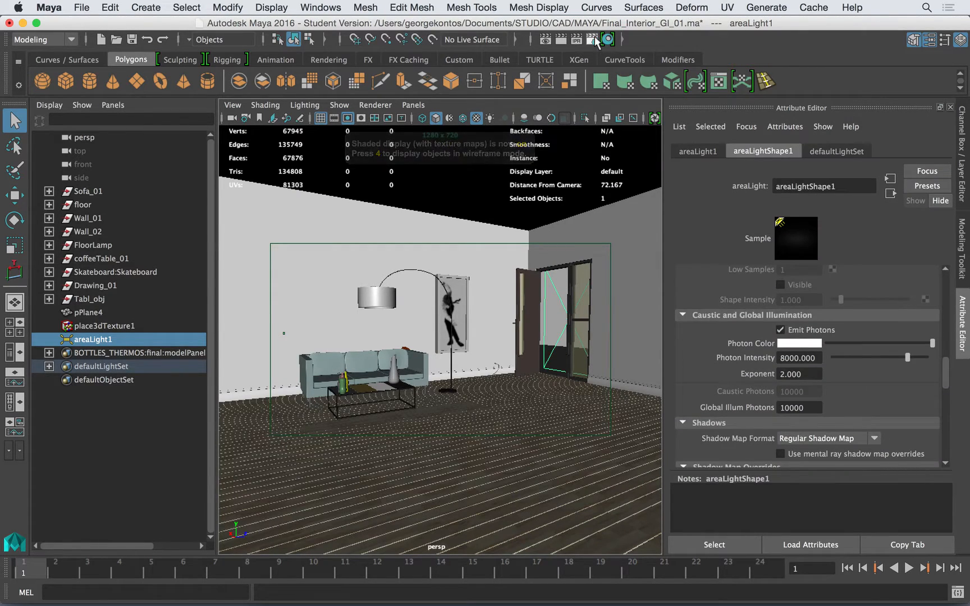
click(593, 40)
click(320, 309)
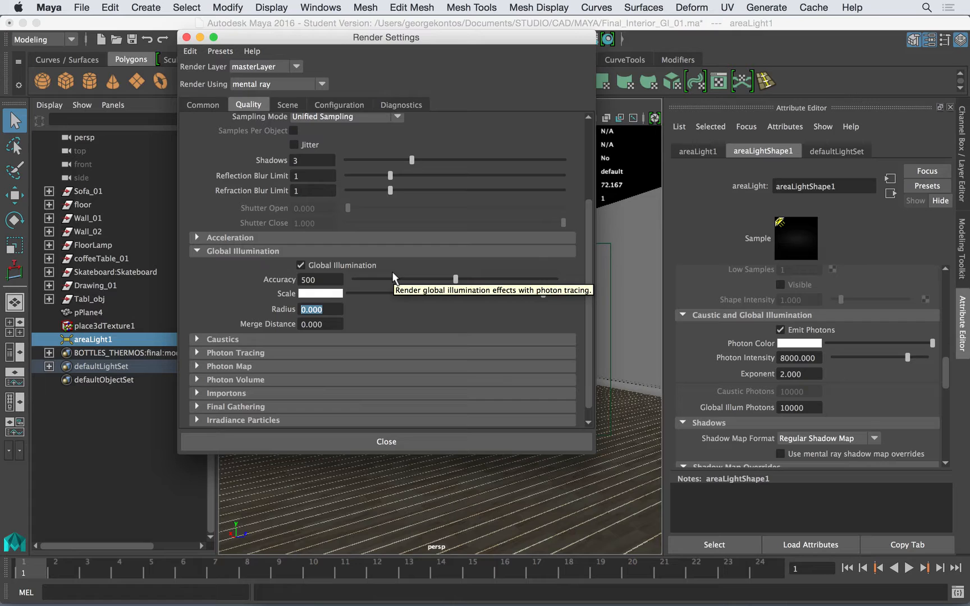
text(10)
key(Return)
click(327, 321)
text(0.5)
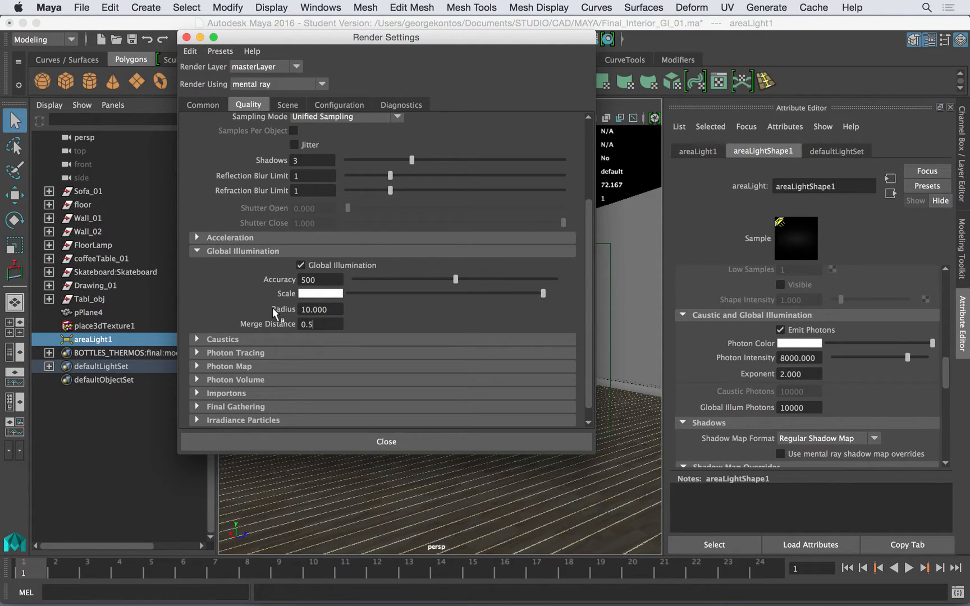
key(Return)
Step: Set the area light's photon intensity to 10000
drag(538, 39, 438, 87)
click(791, 361)
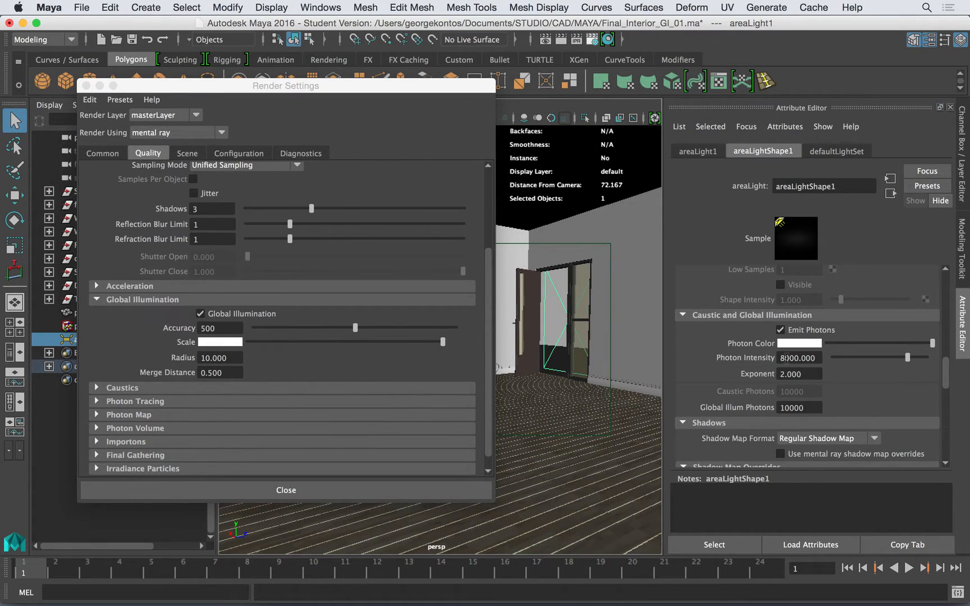
key(BackSpace)
text(10)
key(Return)
Step: Render the current frame with mental ray to check the Global Illumination radius and photon intensity
click(544, 40)
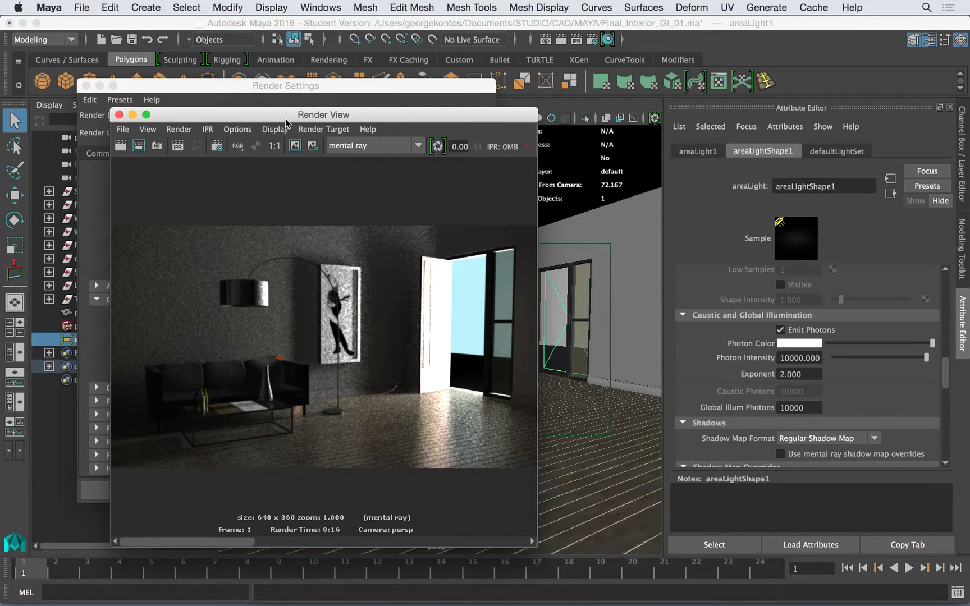
drag(283, 112, 428, 45)
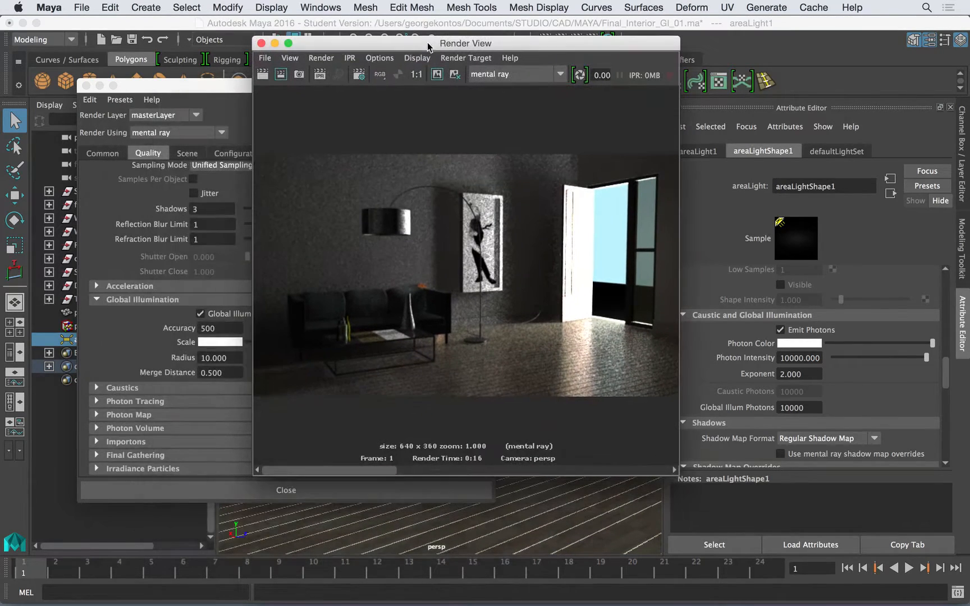
click(264, 77)
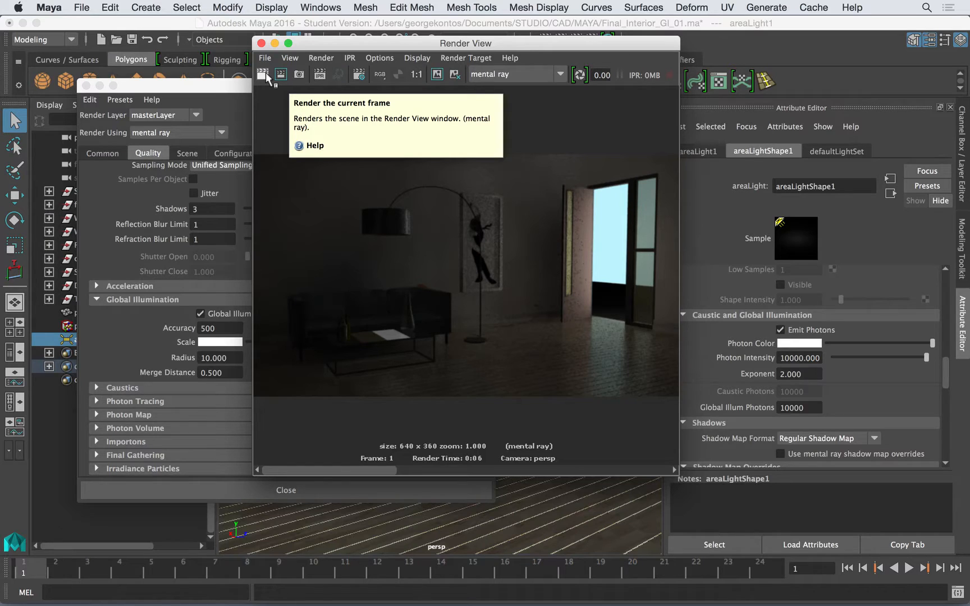
drag(531, 45, 551, 34)
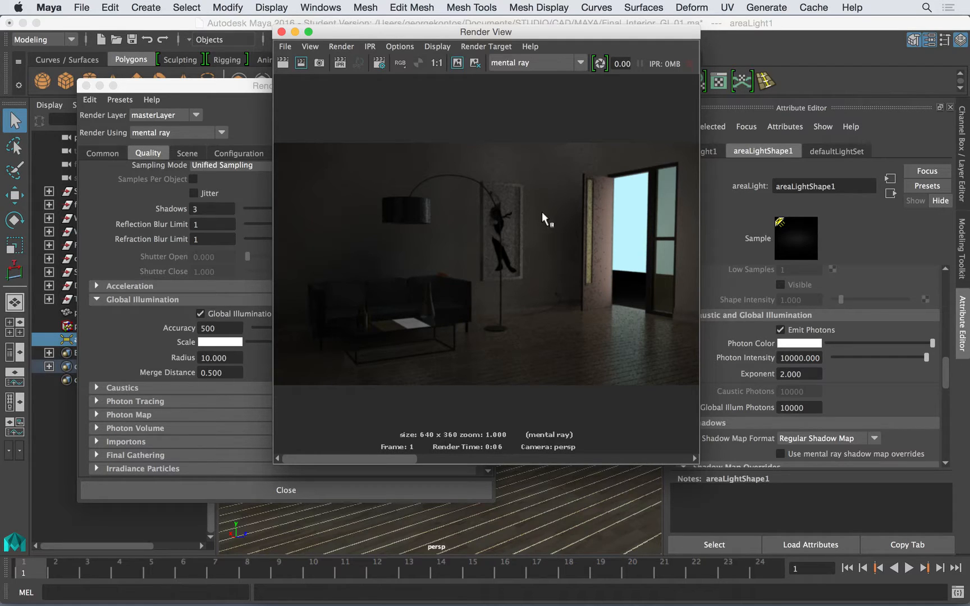
drag(532, 32, 496, 43)
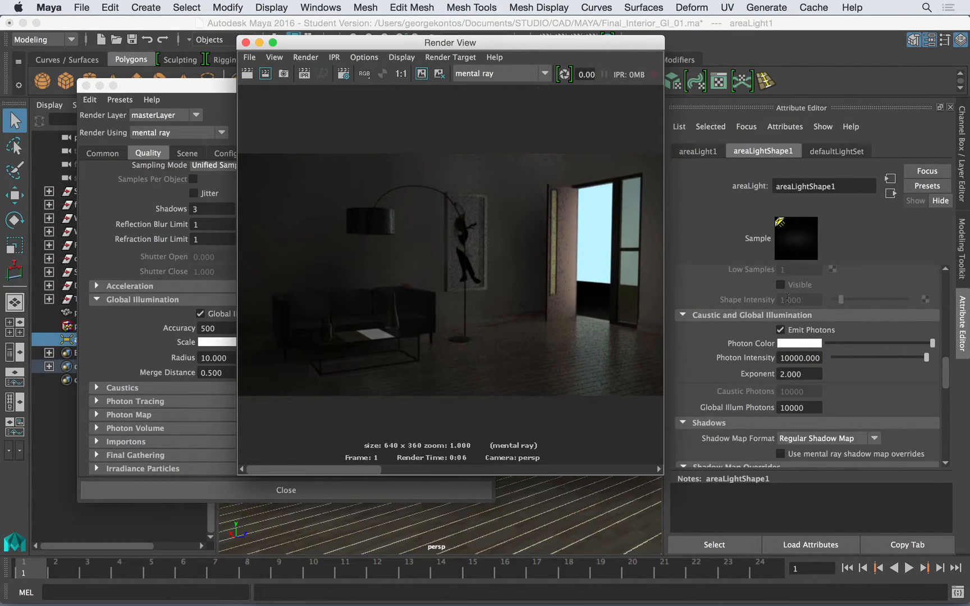
Step: Raise the area light's Global Illum Photons to 100000
drag(648, 44, 539, 61)
click(950, 107)
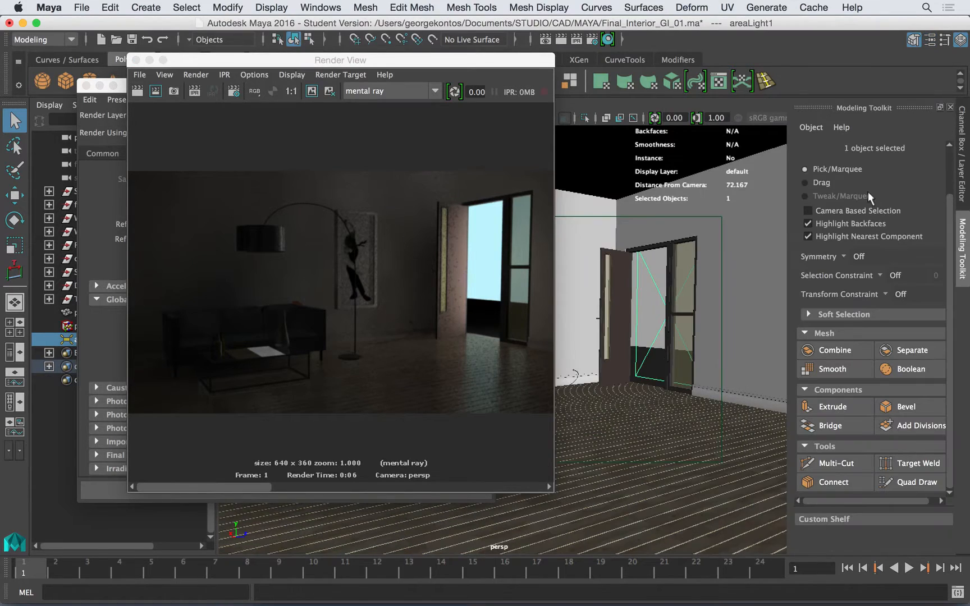
click(652, 224)
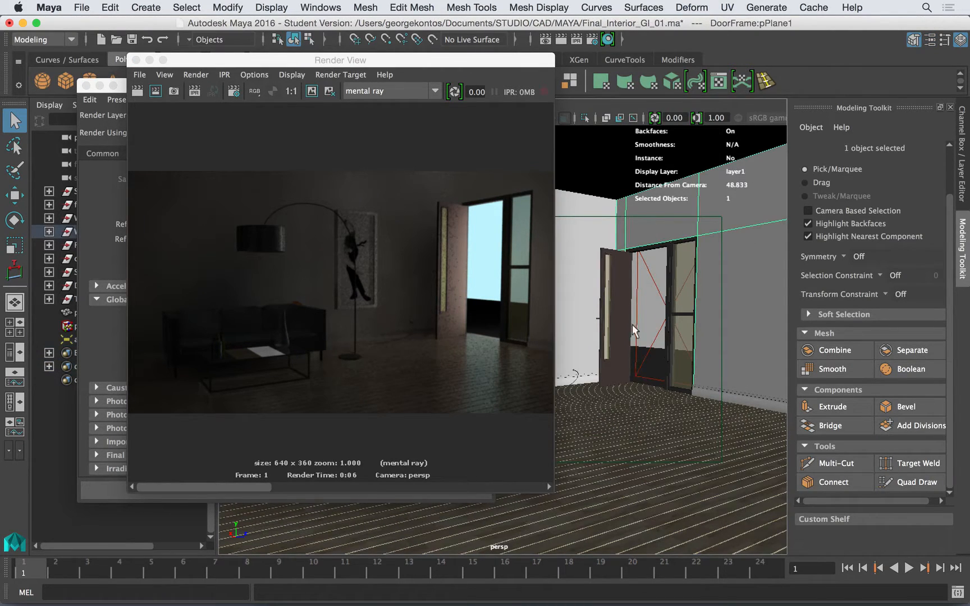
click(650, 293)
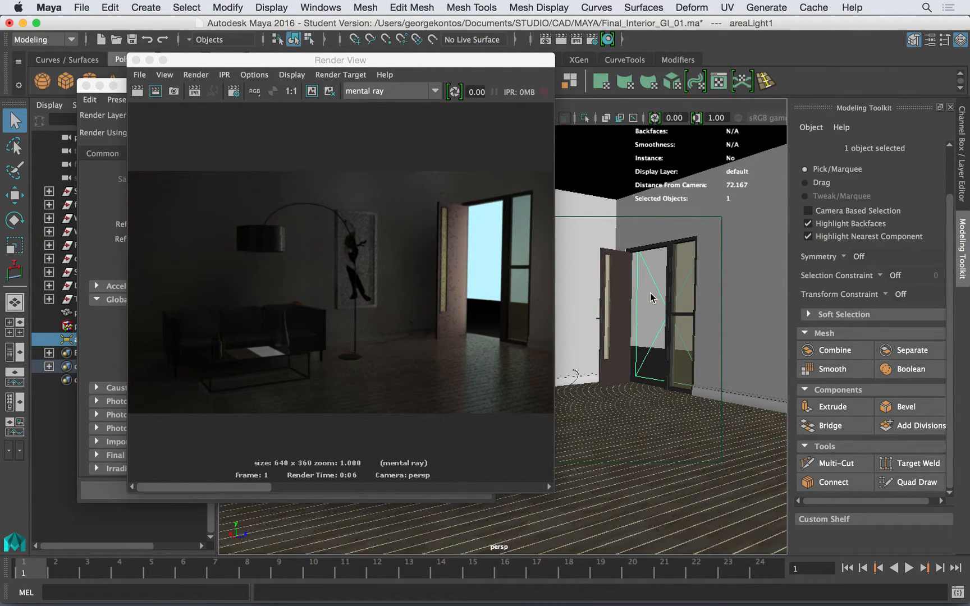
key(ctrl+a)
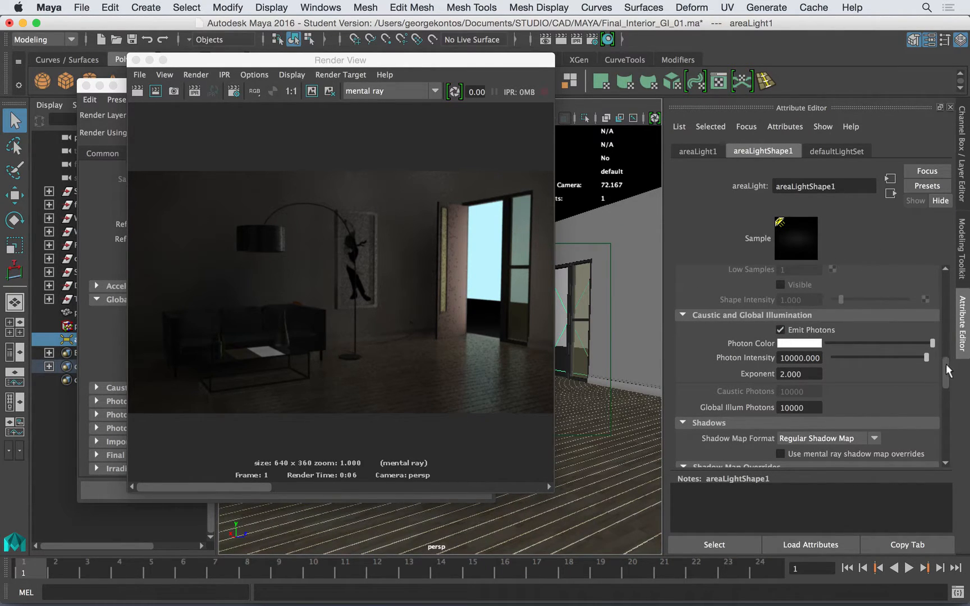
drag(947, 370, 947, 386)
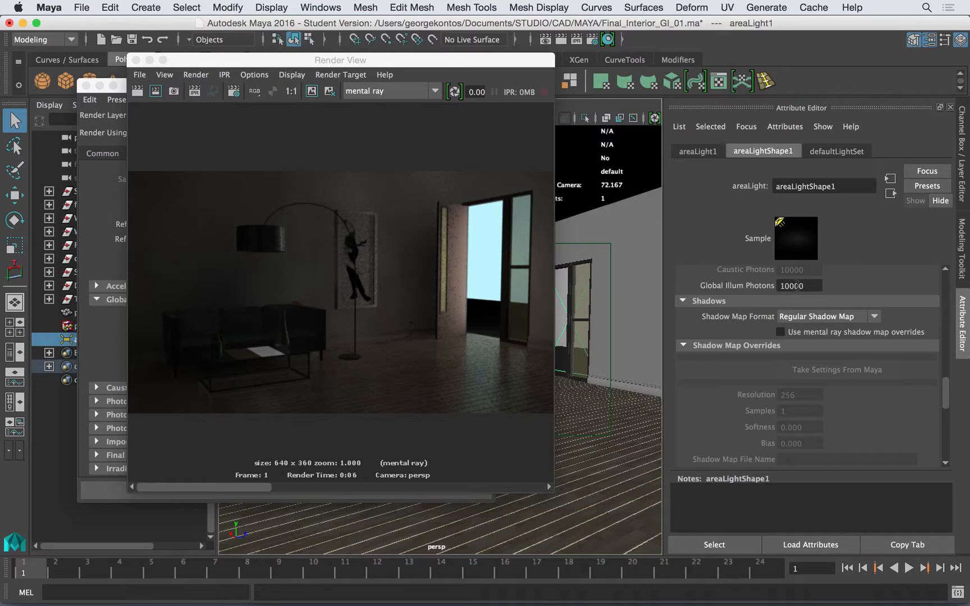
click(793, 285)
text(0)
Step: Enlarge the render settings window and enable Final Gathering in the mental ray quality settings
drag(261, 61, 374, 55)
drag(310, 54, 426, 62)
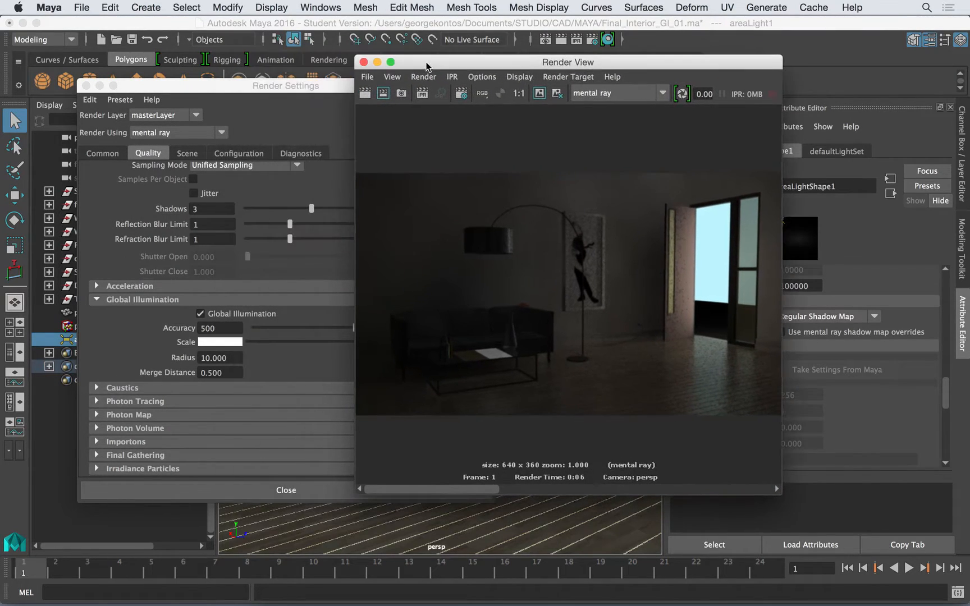
drag(269, 87, 262, 54)
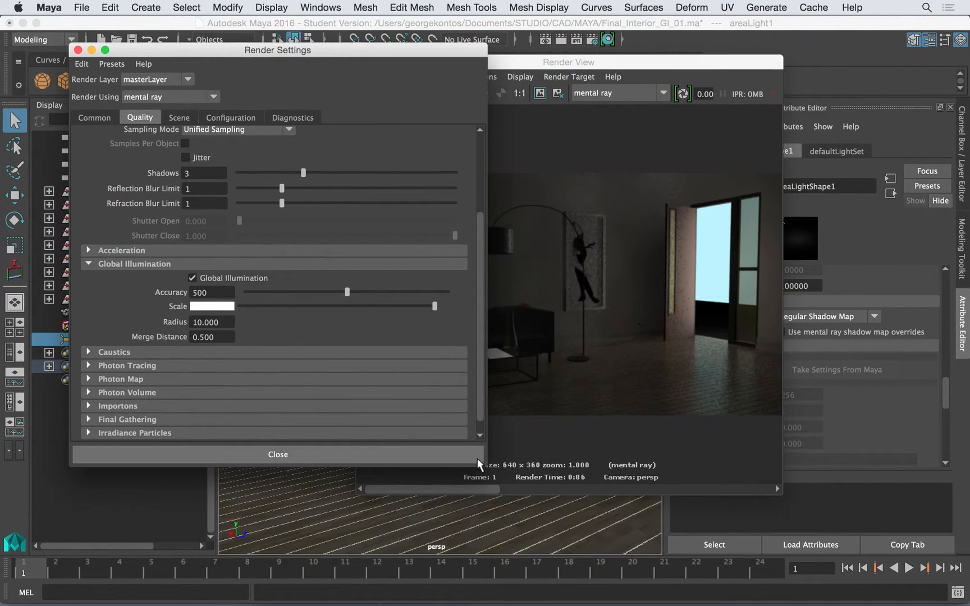
mouse_move(483, 464)
mouse_down()
mouse_move(484, 555)
mouse_move(496, 590)
mouse_up()
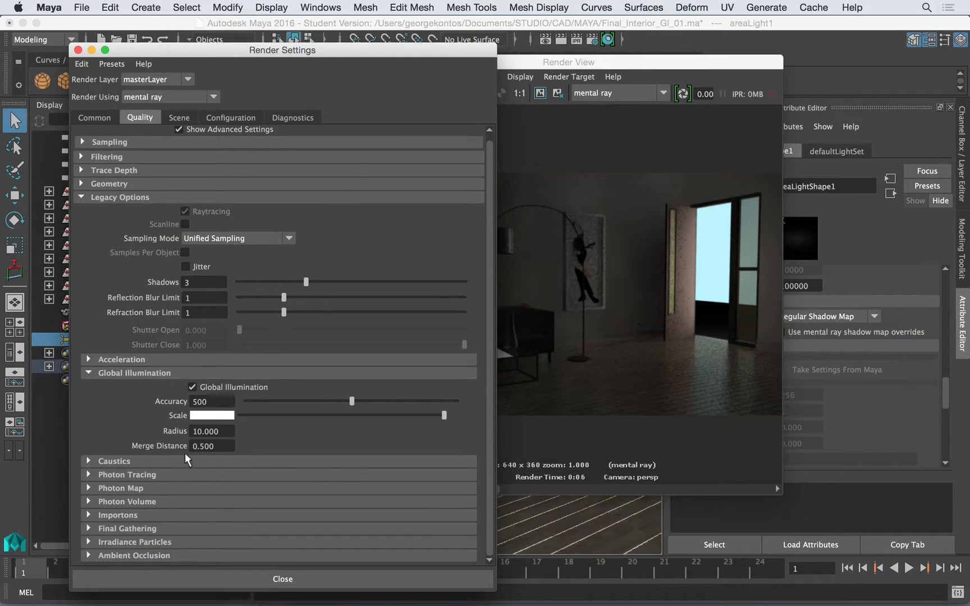
drag(489, 313, 489, 306)
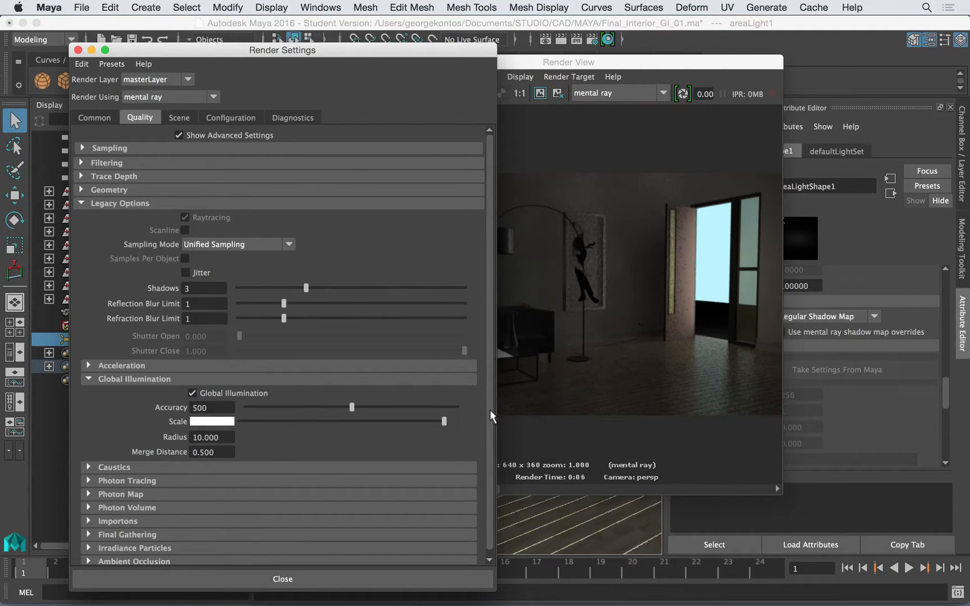
click(225, 437)
click(117, 532)
Step: Render the current frame again with Final Gathering and 100000 Global Illumination photons
drag(559, 62, 304, 38)
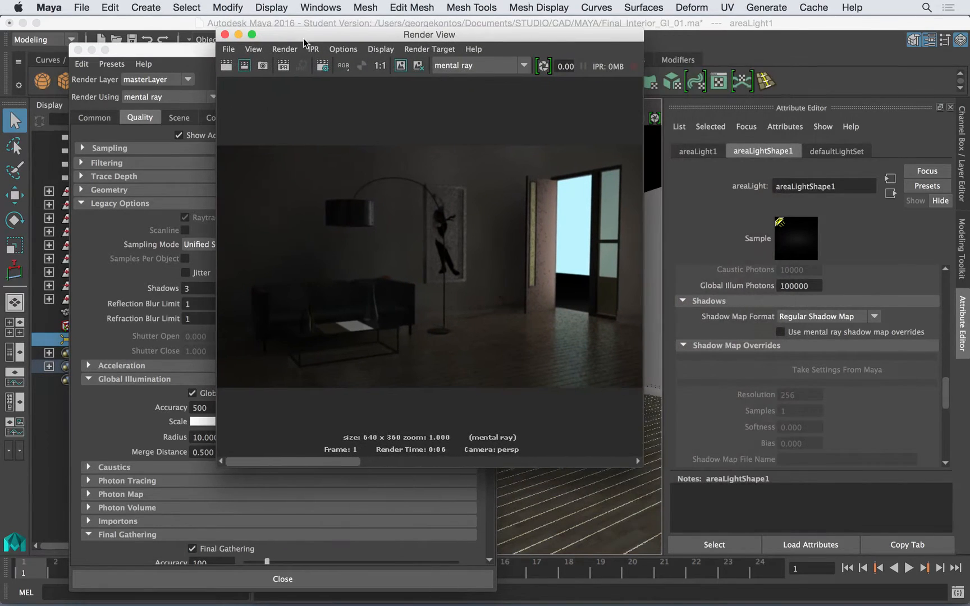
click(227, 66)
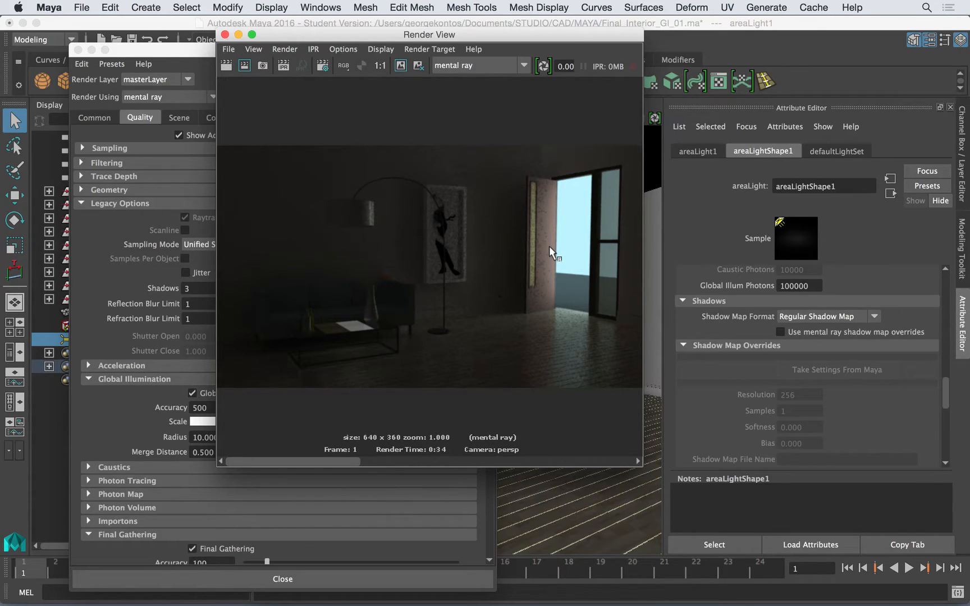
drag(572, 32, 504, 47)
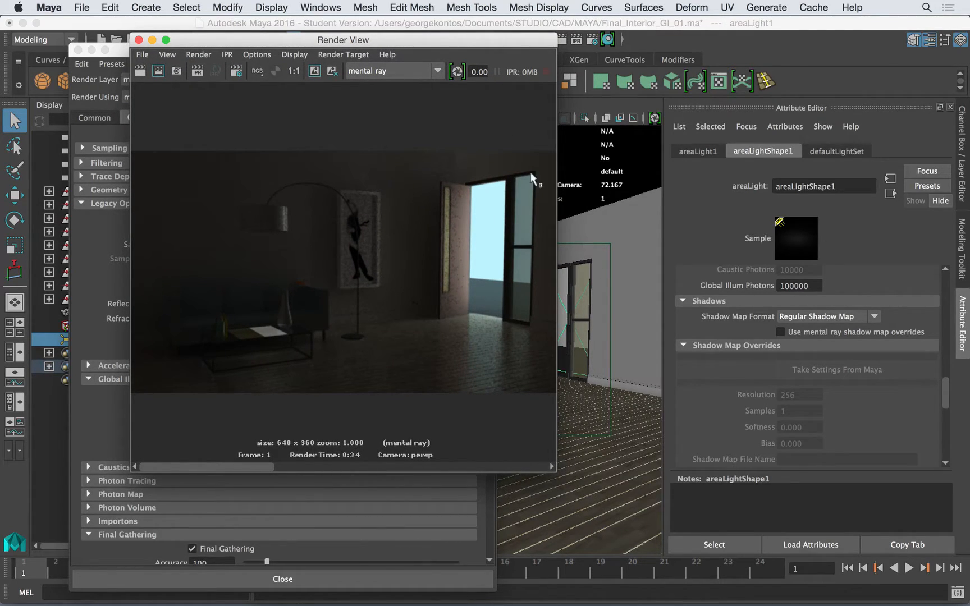
Step: Set the photon intensity of the area light at the door to 30000
drag(471, 37, 340, 174)
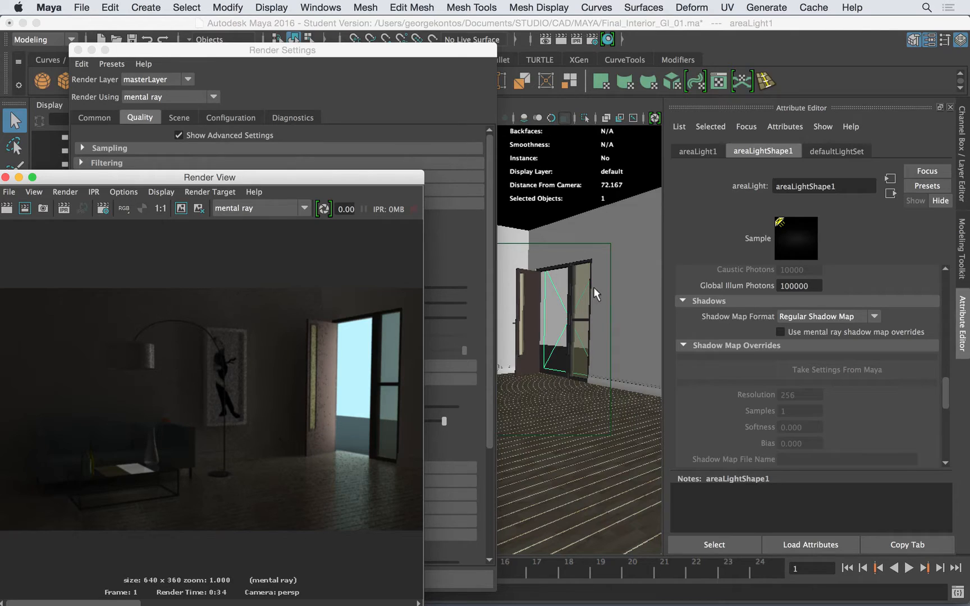
click(563, 286)
click(560, 290)
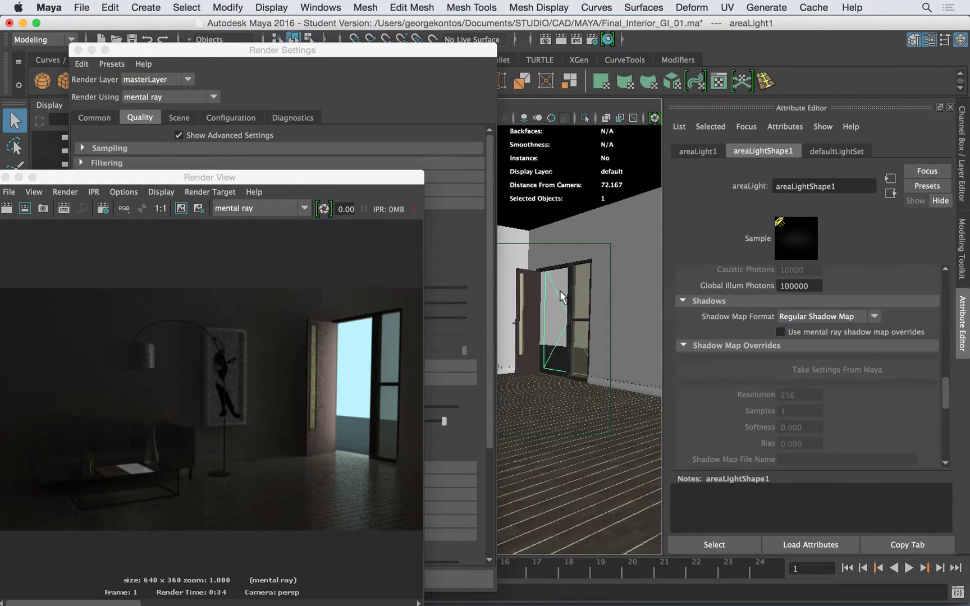
click(744, 345)
click(737, 304)
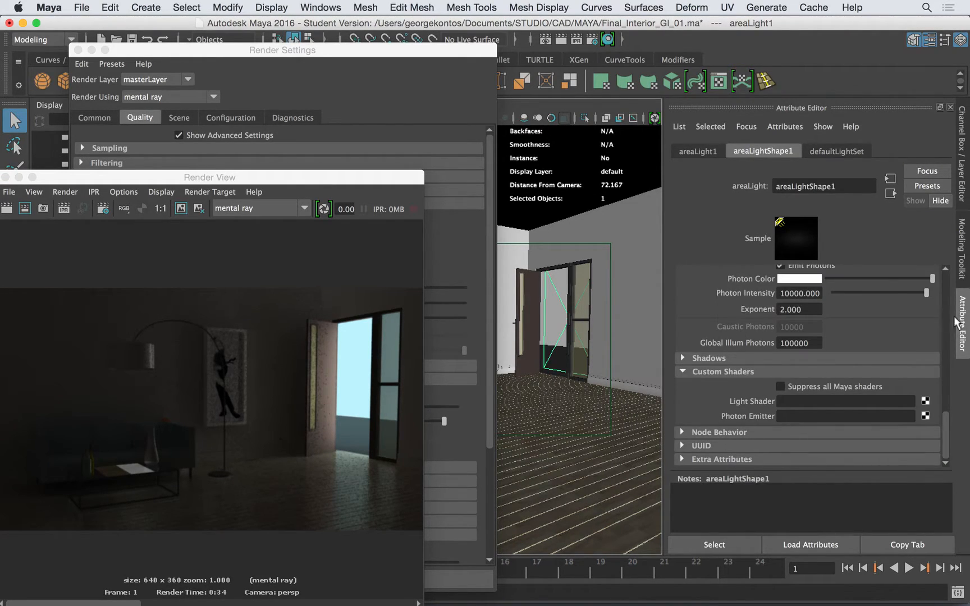
click(718, 358)
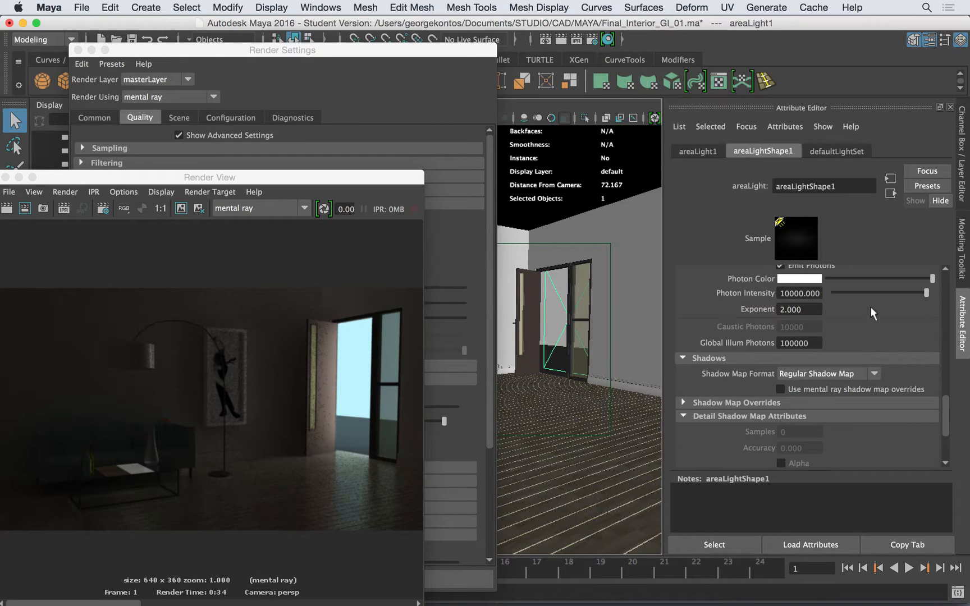
drag(946, 418, 947, 464)
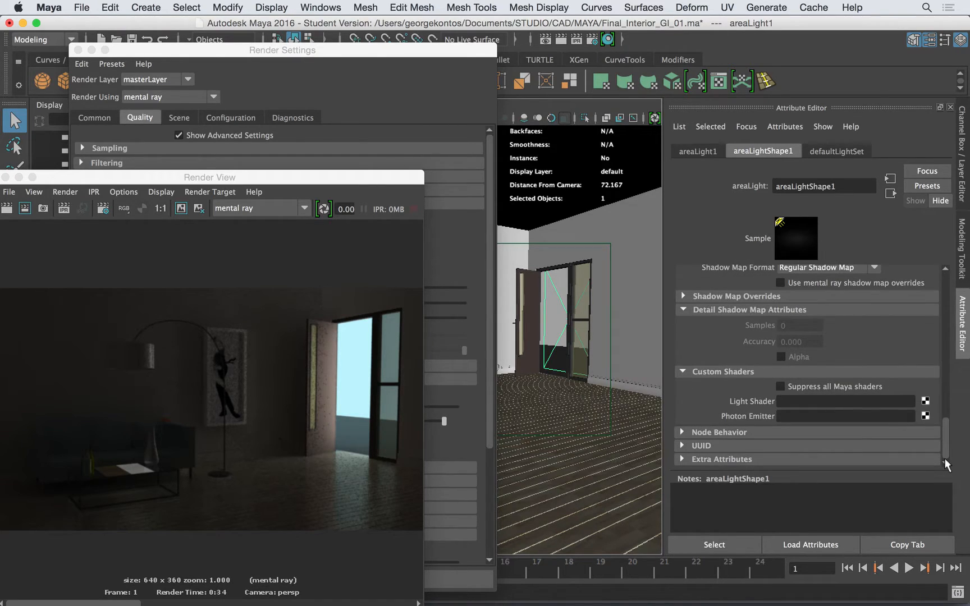
scroll(786, 371, up, 5)
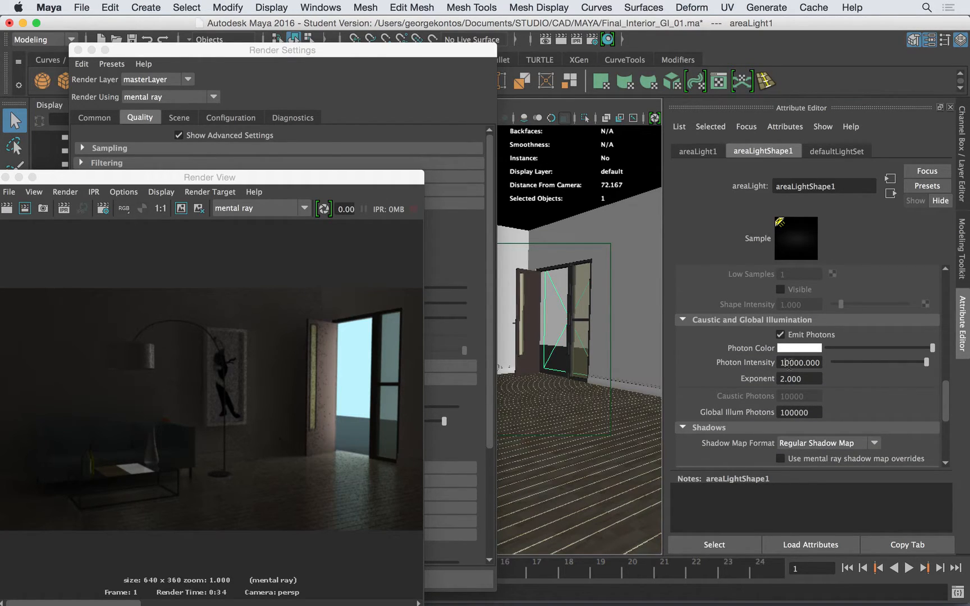
drag(788, 363, 775, 363)
key(Return)
Step: Bring the Render View forward and change the test resolution used for its renders
drag(315, 183, 605, 72)
click(413, 82)
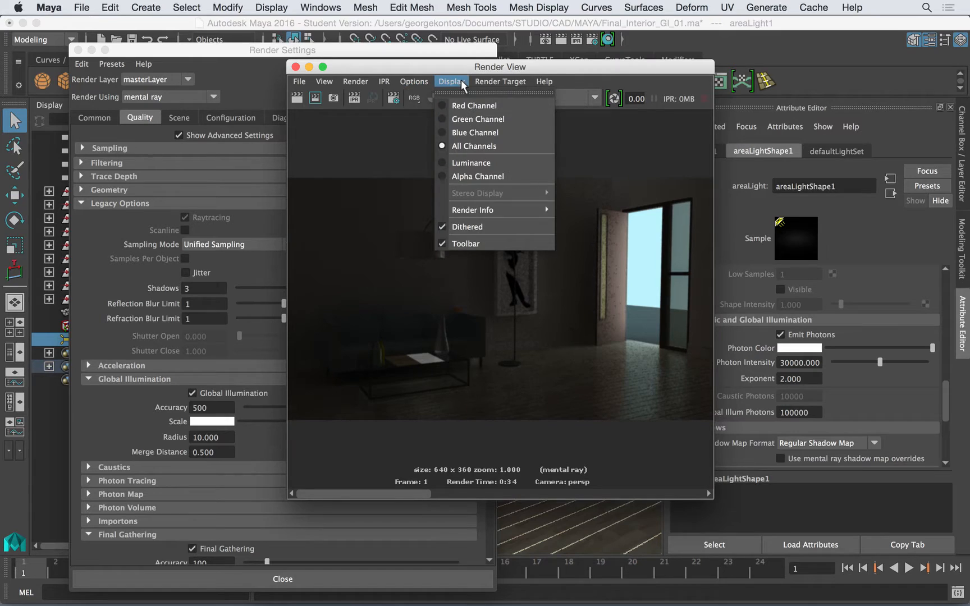
click(426, 82)
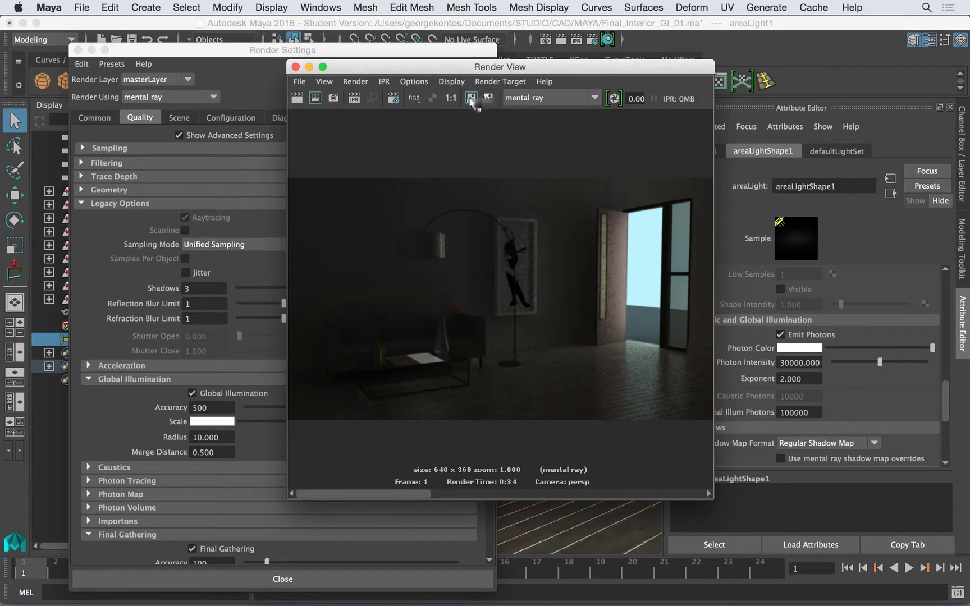
click(471, 99)
click(414, 82)
click(427, 81)
click(429, 82)
mouse_move(443, 135)
click(567, 180)
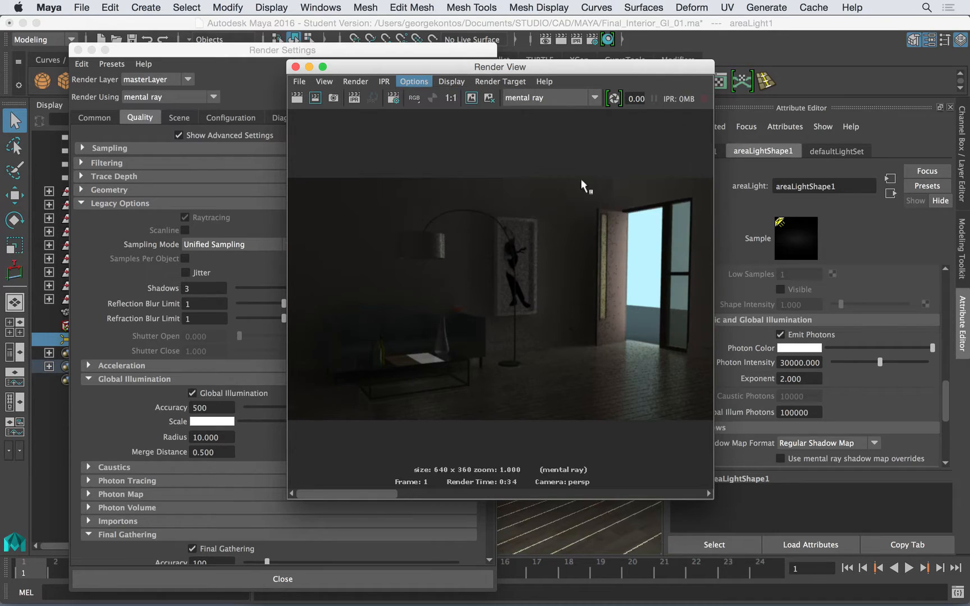
Step: Render the current frame at 320 x 180 and raise the area light's Global Illum Photons to 500000
click(301, 99)
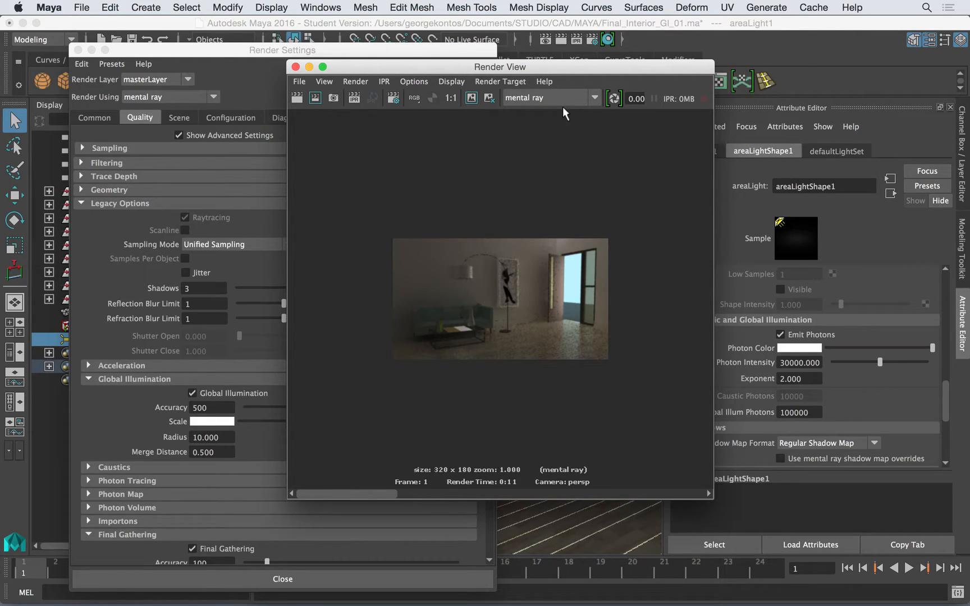
drag(595, 71, 405, 45)
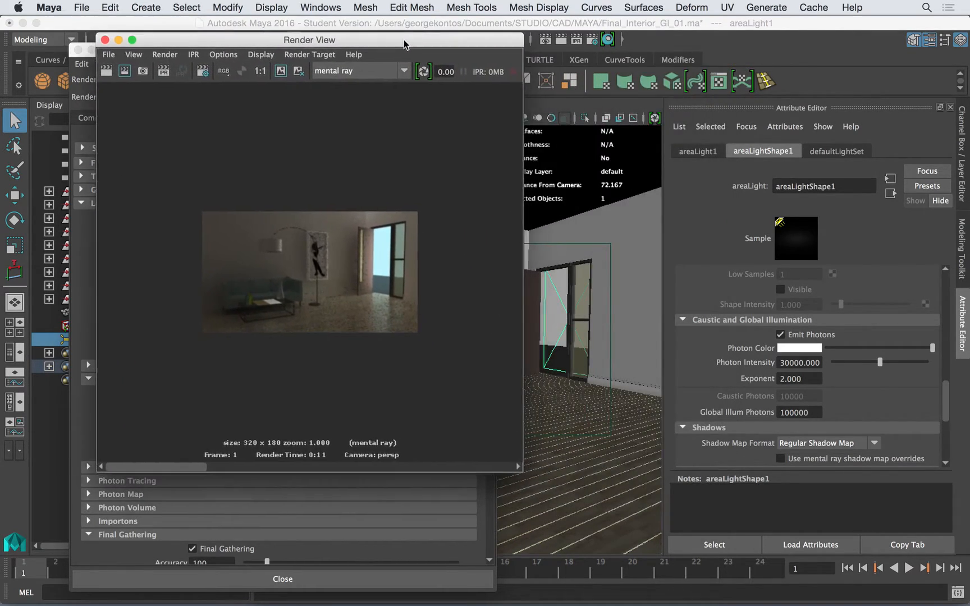
click(788, 412)
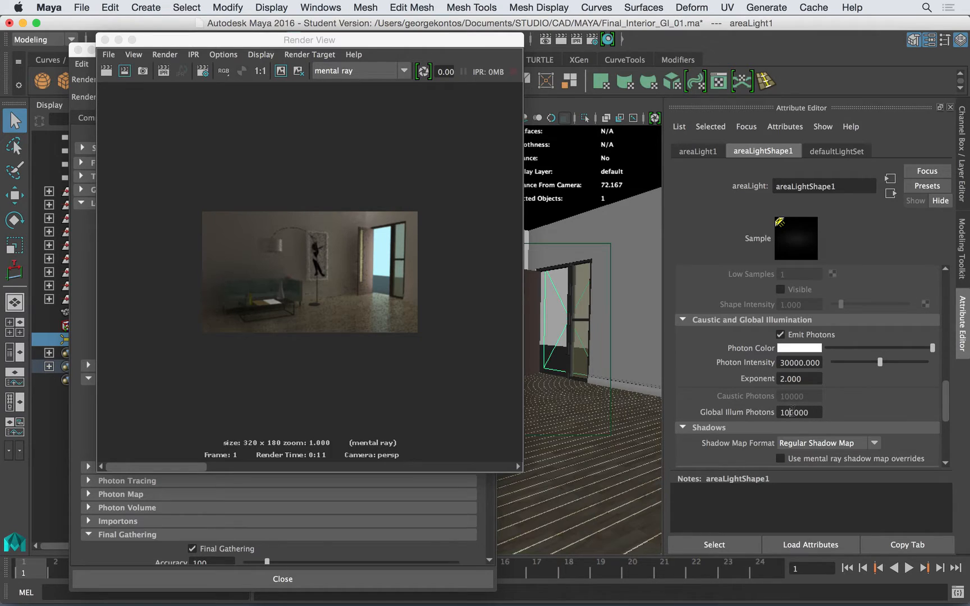
drag(782, 413, 778, 414)
drag(364, 44, 367, 50)
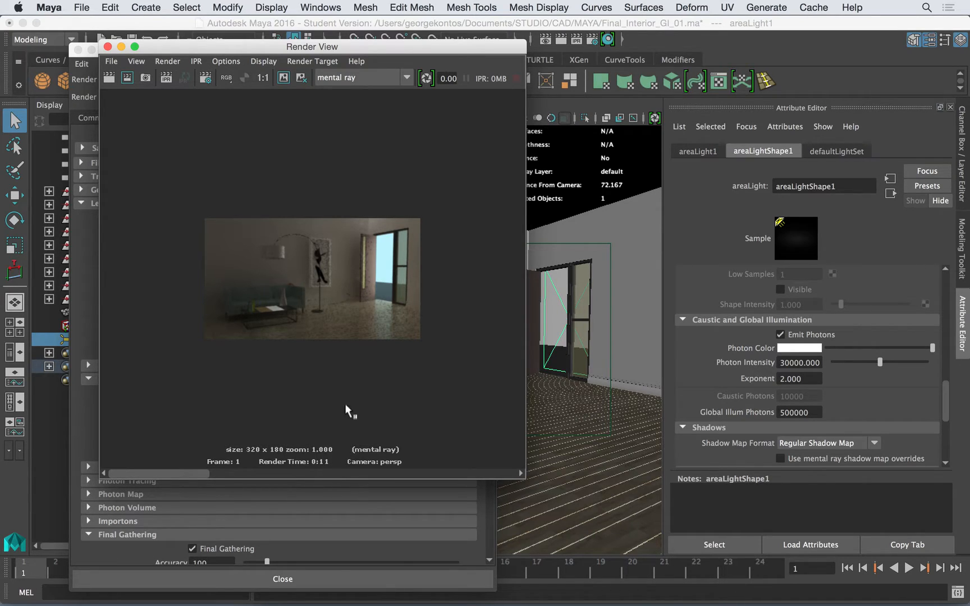
Step: Set the area light's photon intensity to 50000 and render the current frame again
click(790, 363)
drag(785, 362, 775, 364)
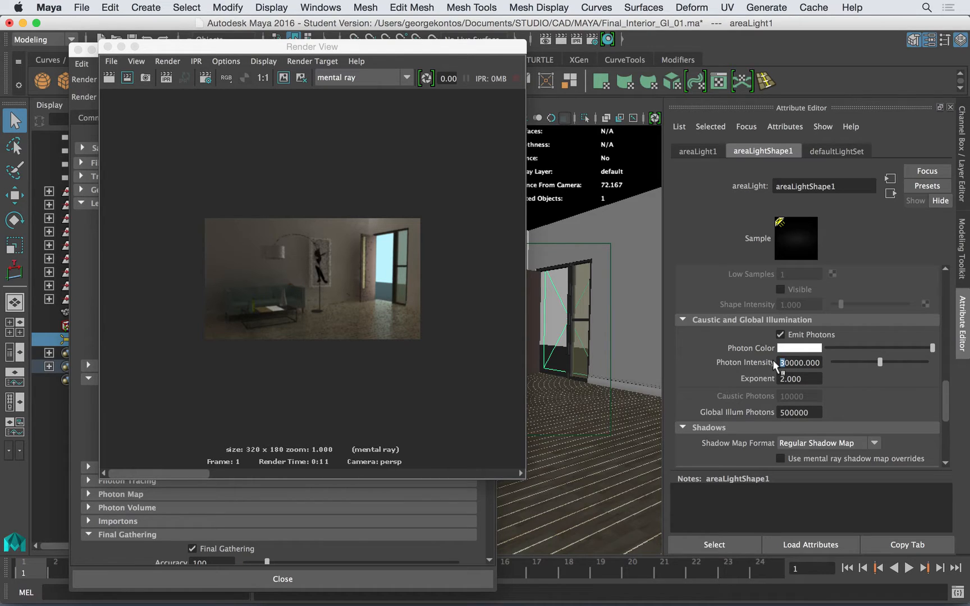
text(5)
key(Return)
click(110, 83)
click(109, 82)
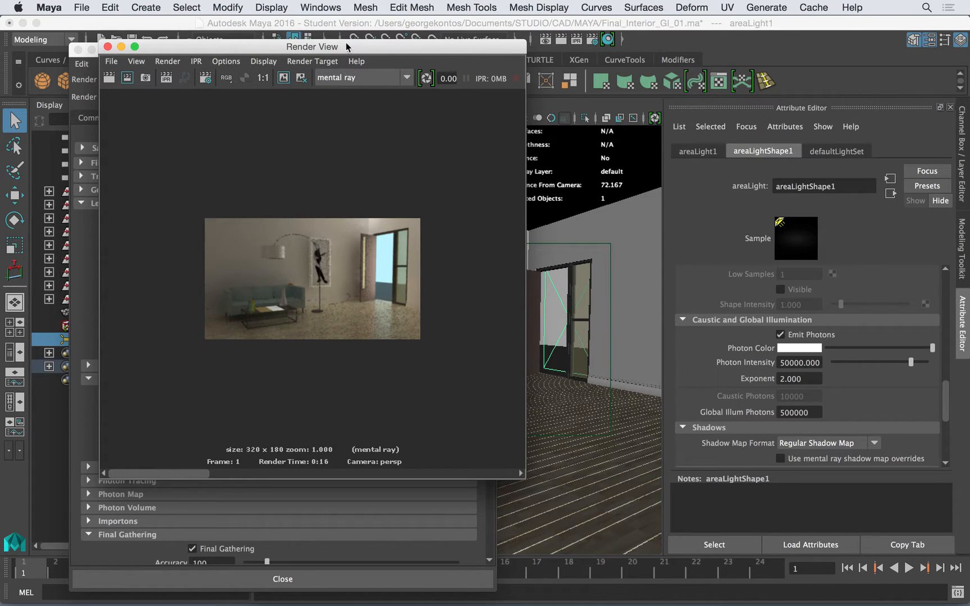
drag(145, 45, 222, 56)
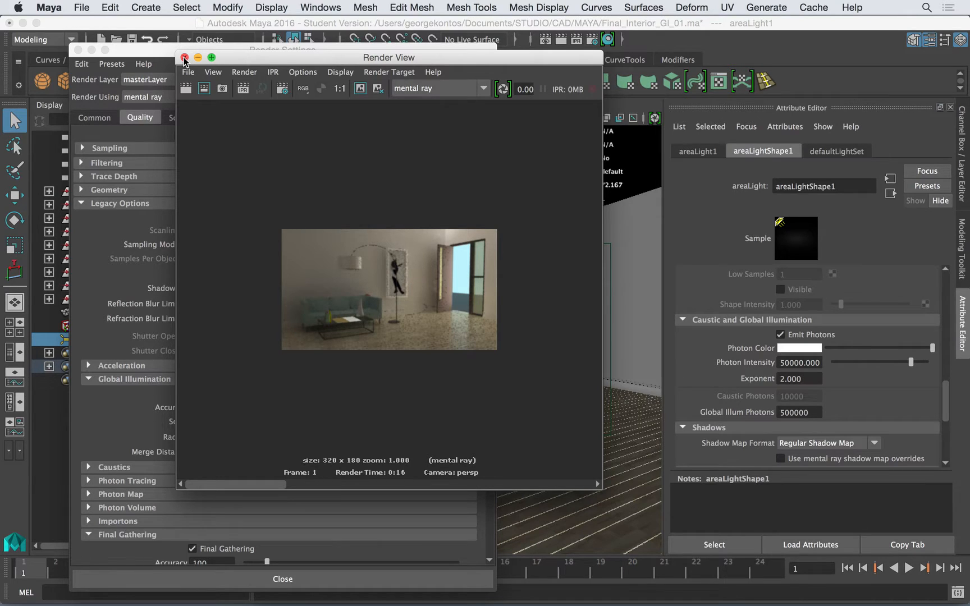
Step: Close the render windows, create a spot light, and raise it to the floor lamp's shade
click(184, 58)
click(78, 50)
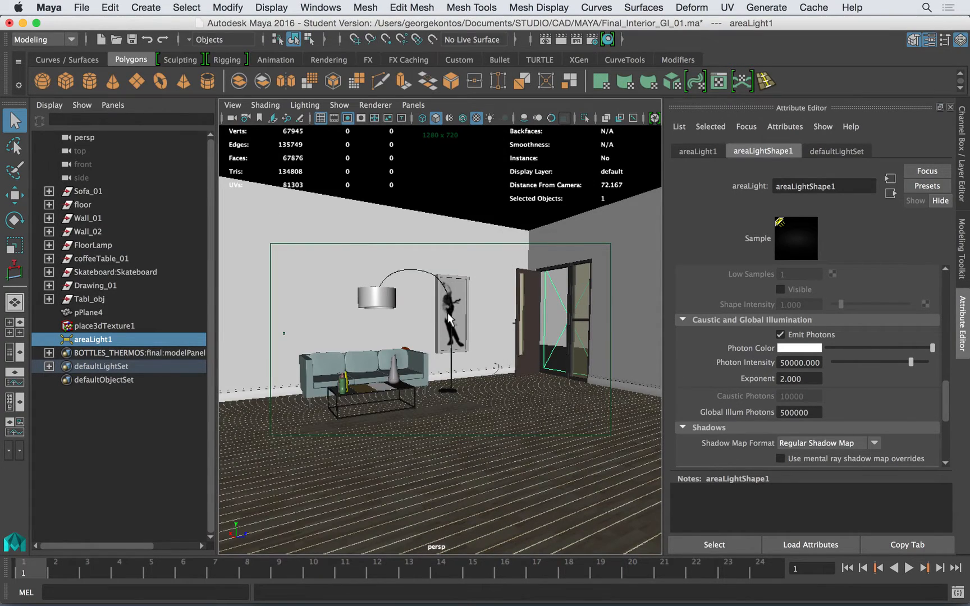
alt+right_drag(399, 298, 390, 304)
alt+drag(389, 304, 473, 278)
click(226, 6)
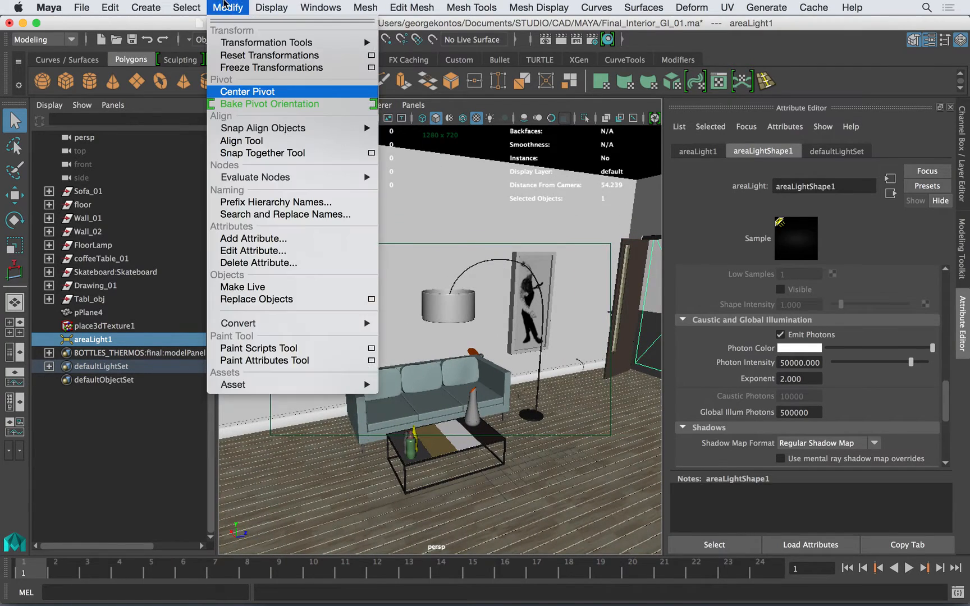
mouse_move(168, 82)
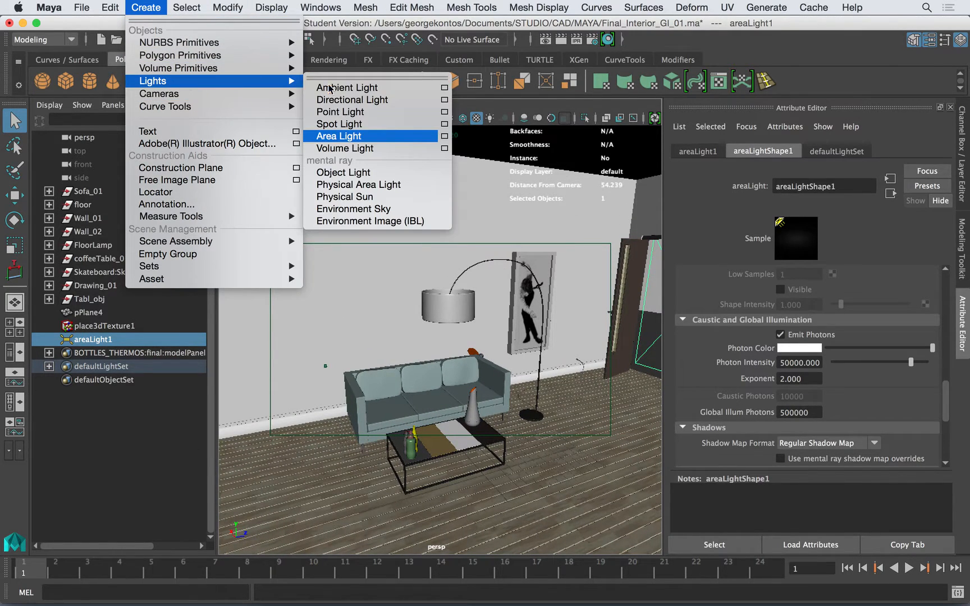
click(340, 124)
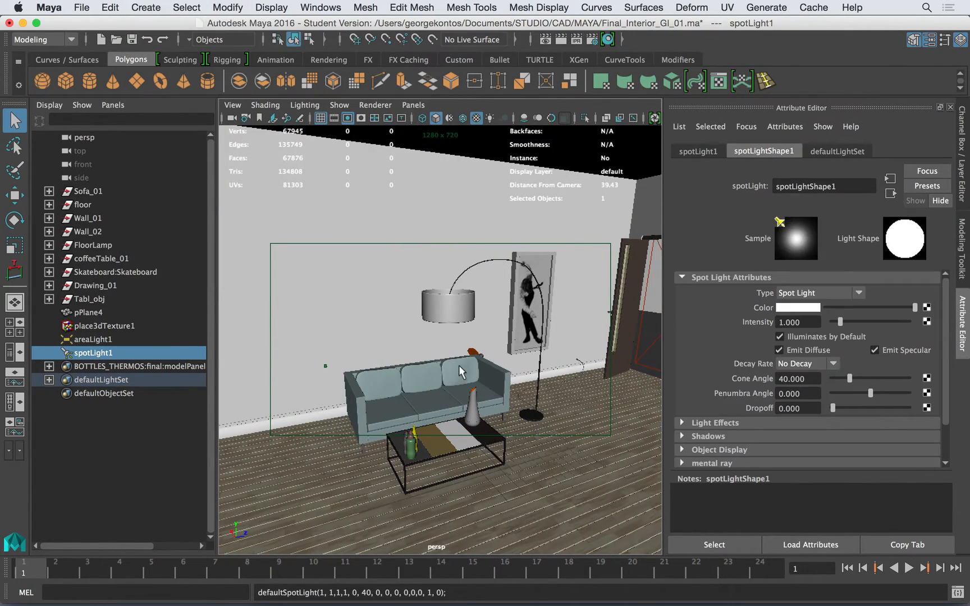
key(w)
drag(455, 379, 457, 262)
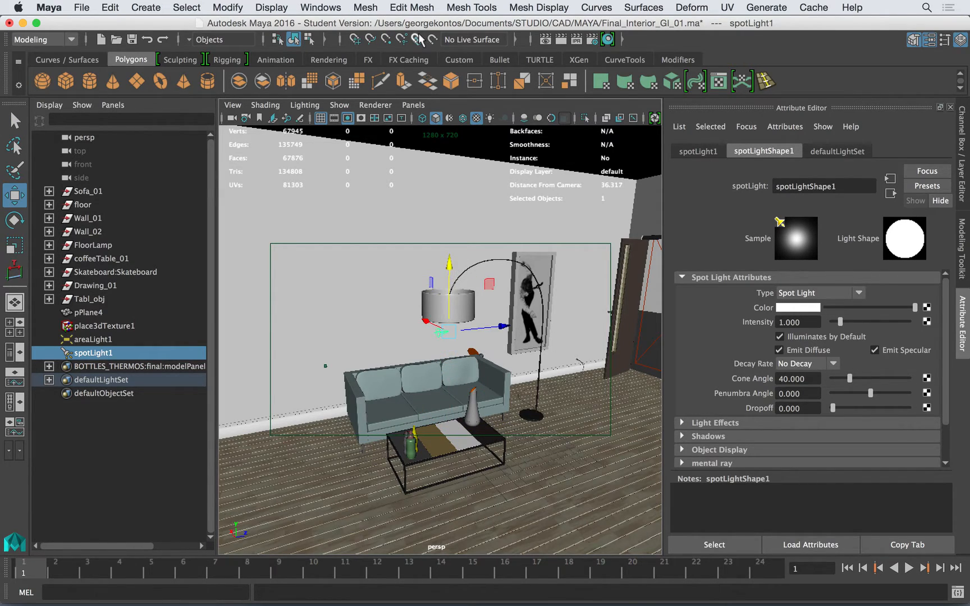
Step: Look through the spot light and aim it straight down over the coffee table and sofa
click(375, 105)
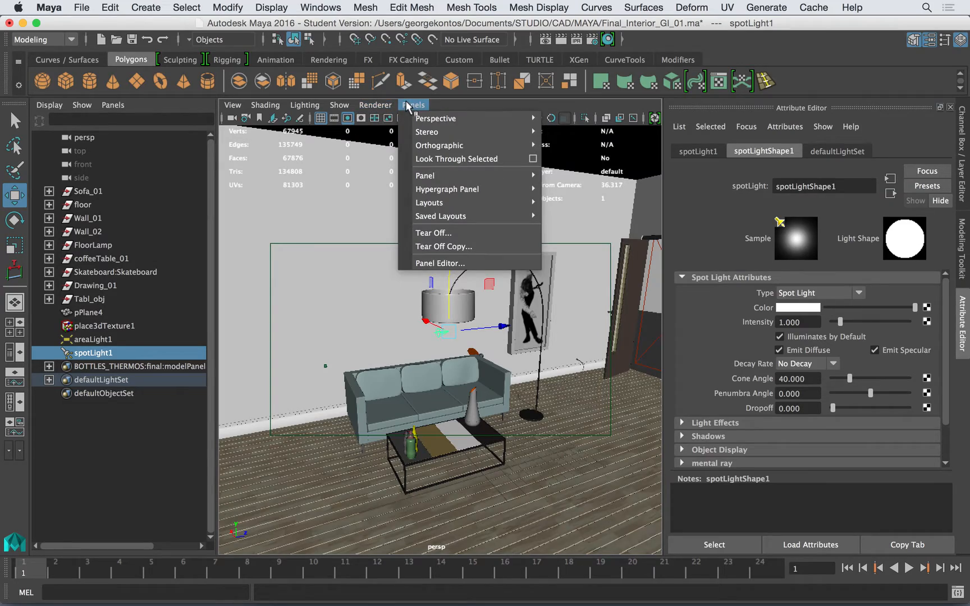
click(437, 165)
alt+drag(452, 261, 416, 336)
alt+middle_drag(416, 335, 414, 194)
alt+right_drag(414, 194, 424, 196)
alt+middle_drag(424, 196, 429, 198)
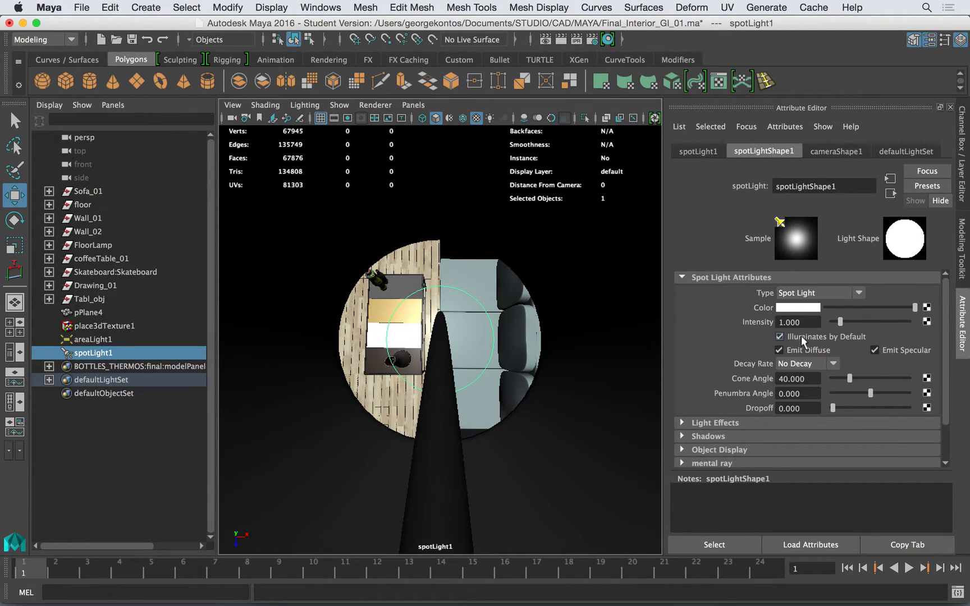
Step: Give the spot light Quadratic decay, a cone angle of about 68, a penumbra angle of -10 and a dropoff of 0.1
click(810, 365)
click(805, 402)
drag(849, 379, 834, 400)
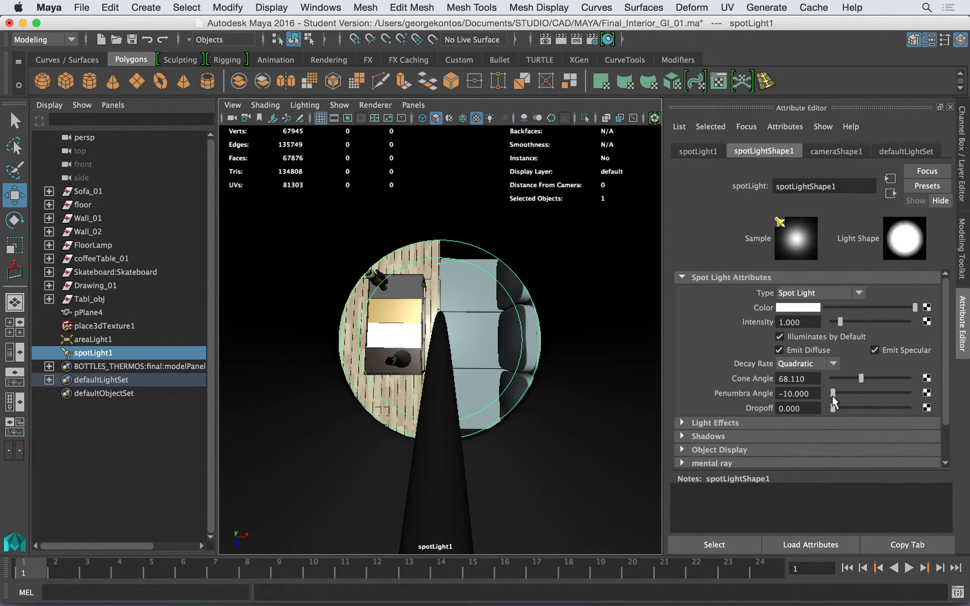
click(791, 408)
text(0.)
click(806, 308)
Step: Return to the persp camera and lower the spot light into the floor lamp's shade
click(412, 105)
mouse_move(449, 118)
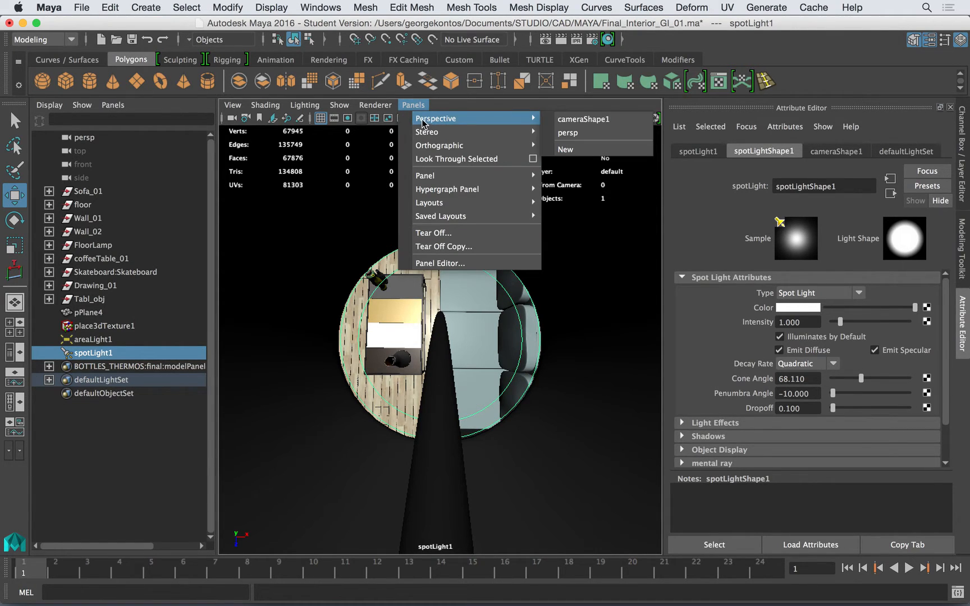
click(564, 135)
scroll(426, 263, up, 2)
alt+middle_drag(449, 203, 459, 219)
drag(456, 191, 454, 226)
alt+drag(454, 228, 442, 221)
mouse_move(441, 234)
alt+right_down()
mouse_move(478, 247)
mouse_move(439, 247)
alt+right_up()
alt+right_drag(568, 337, 540, 334)
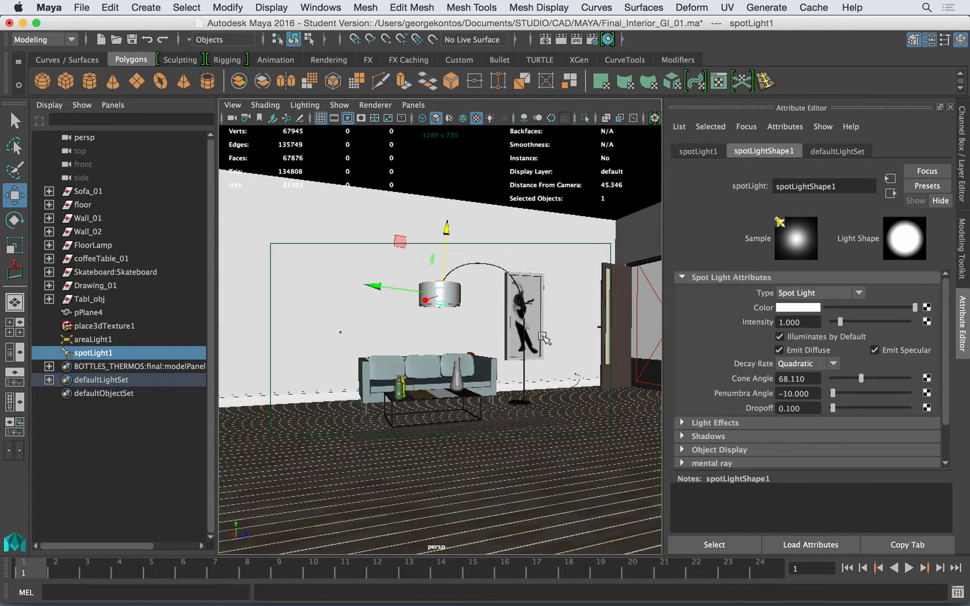
Step: Display the viewport with all scene lights and examine the spot light's effect on the sofa and table
key(7)
alt+drag(487, 327, 492, 329)
alt+right_drag(492, 329, 483, 314)
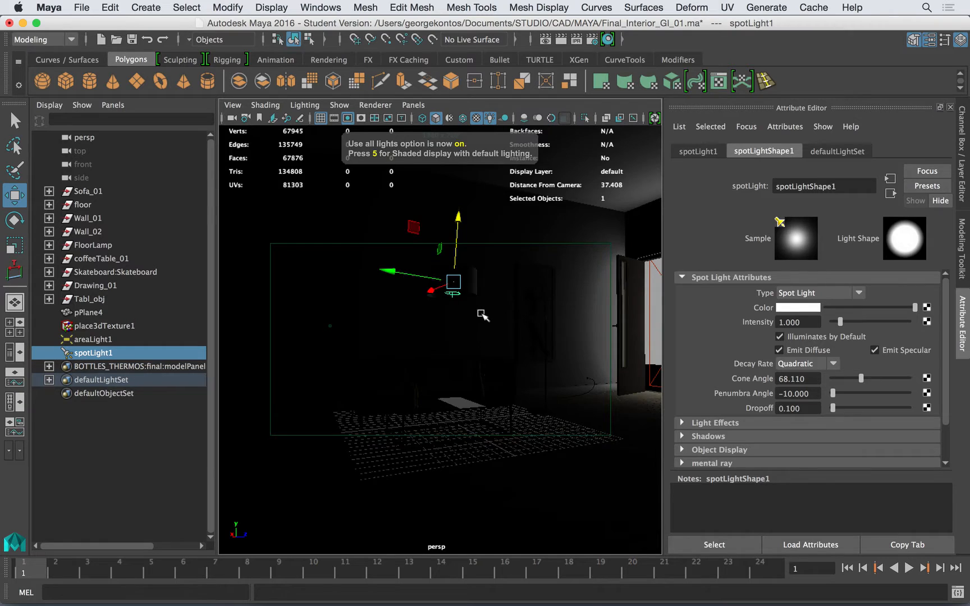
key(6)
key(7)
alt+drag(588, 324, 535, 329)
alt+right_drag(535, 329, 547, 284)
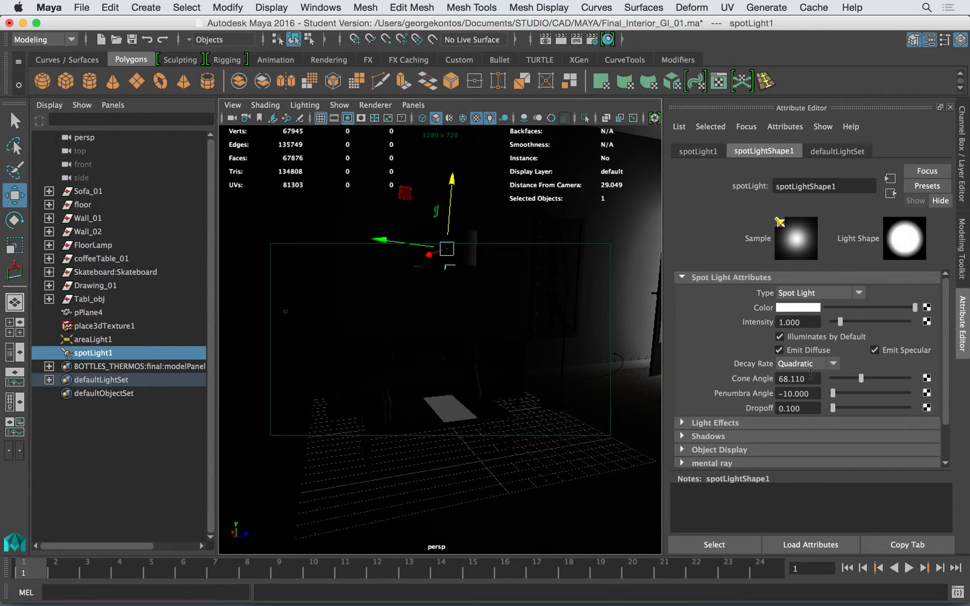
Step: Try spot light intensities of 40 and 100
click(794, 322)
text(40)
key(Return)
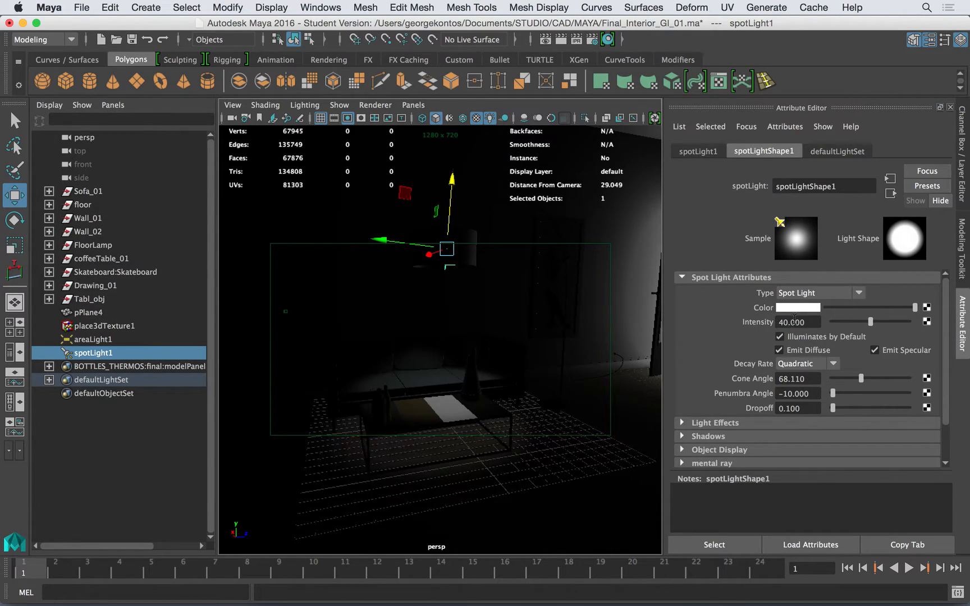
text(1)
key(Return)
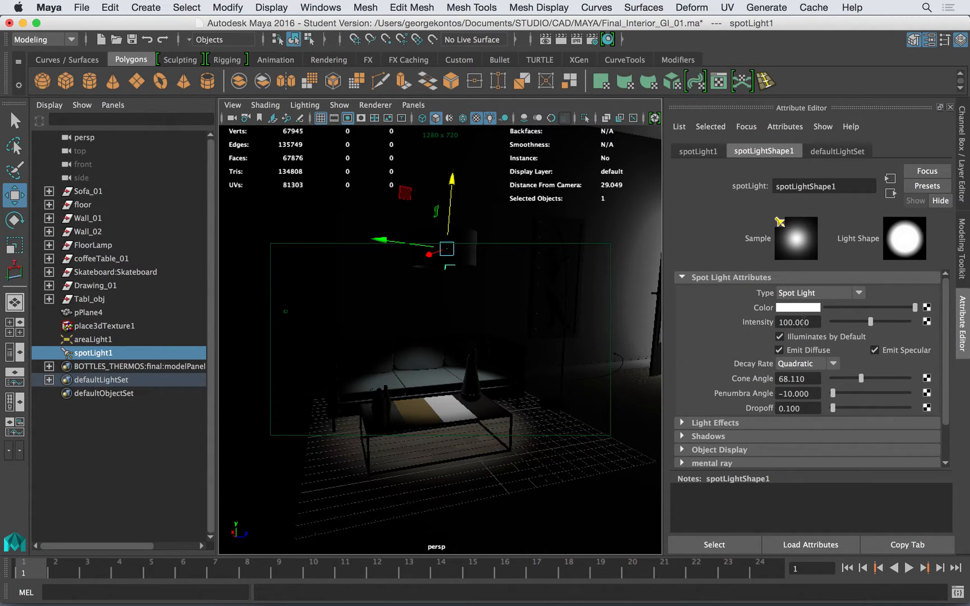
Step: Widen the spot light's cone angle to about 74.6, set its penumbra angle to about -9.1 and its intensity to 150
drag(861, 379, 836, 391)
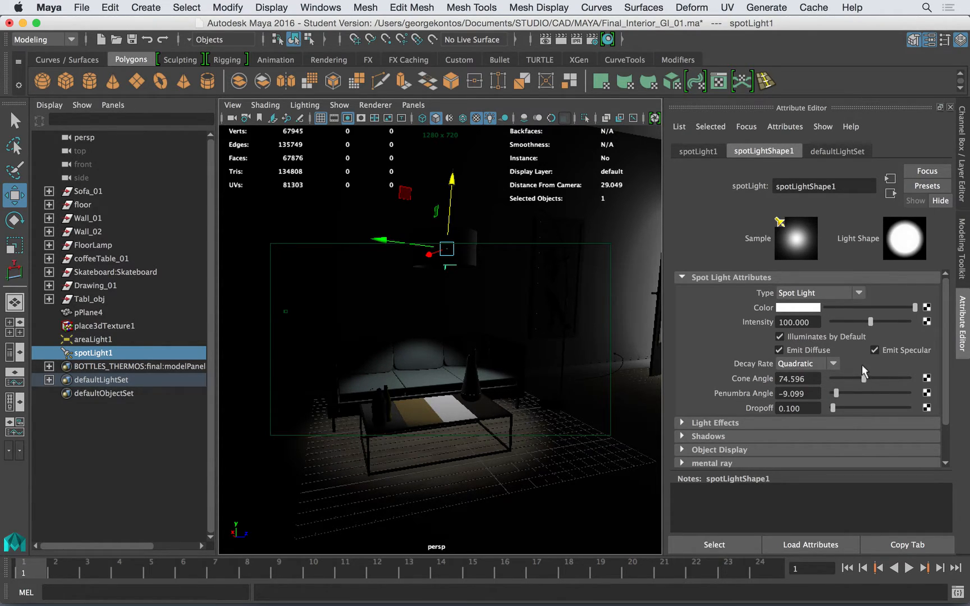
double_click(811, 322)
text(150)
key(Return)
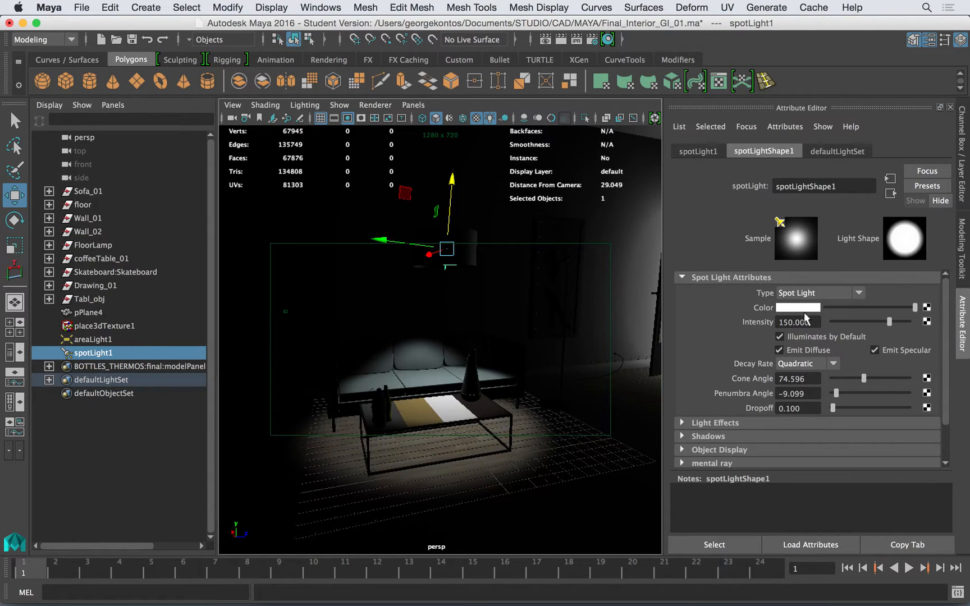
Step: Enable ray trace shadows for the spot light
click(737, 280)
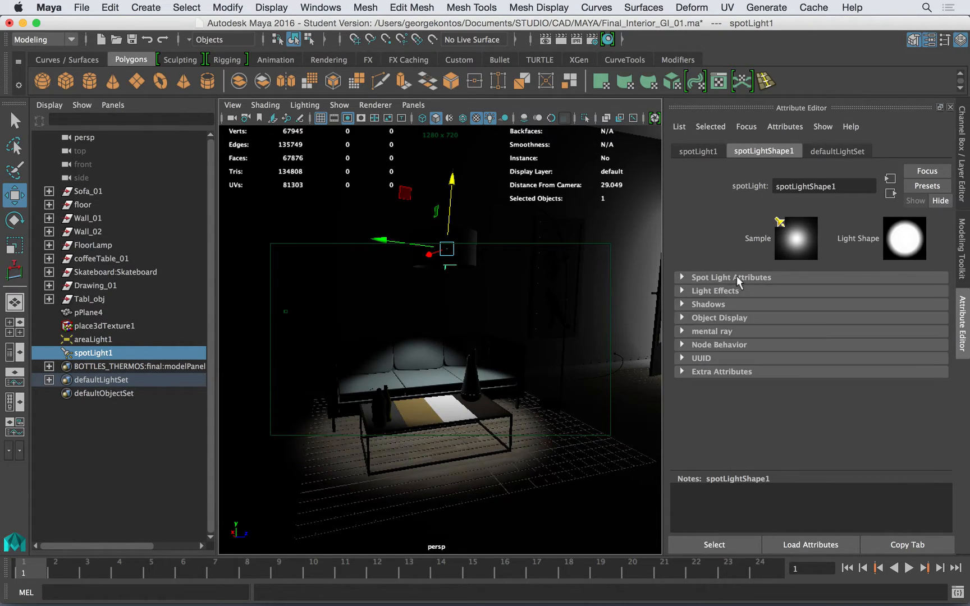
click(714, 306)
click(811, 331)
click(778, 359)
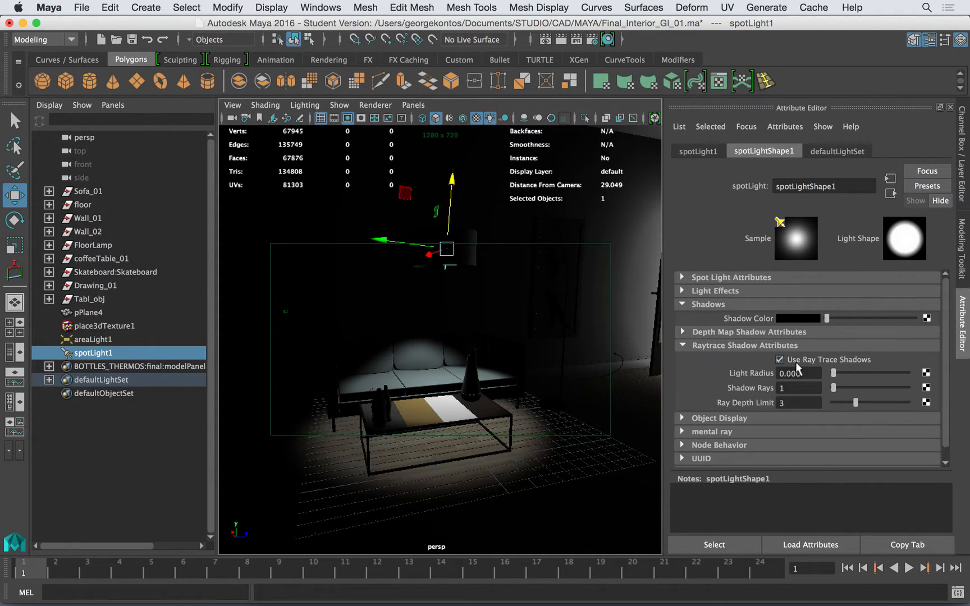
click(815, 374)
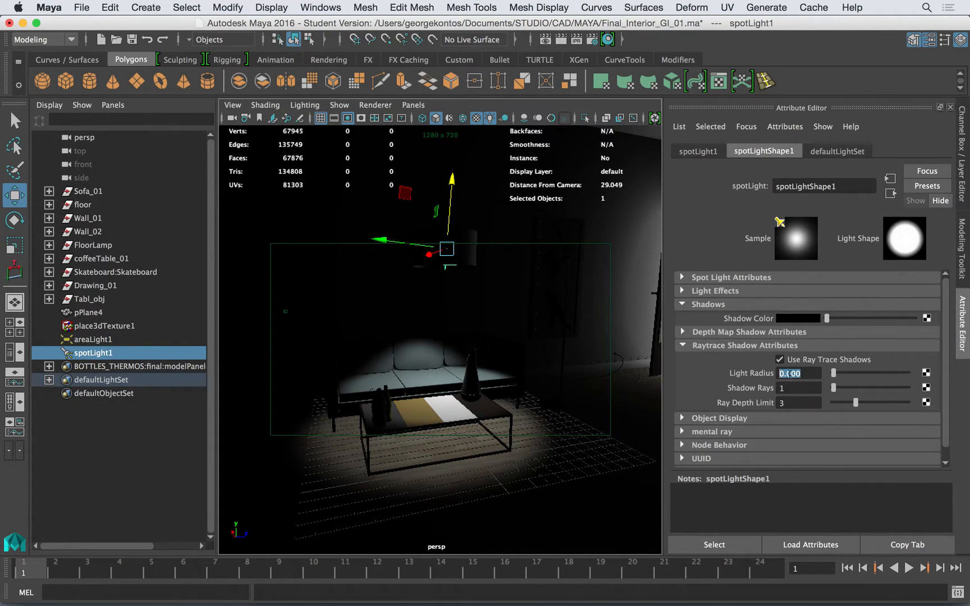
click(821, 373)
Step: Recall the bookmarked view of the room, render it with the spot light included, and close the Render View
click(233, 105)
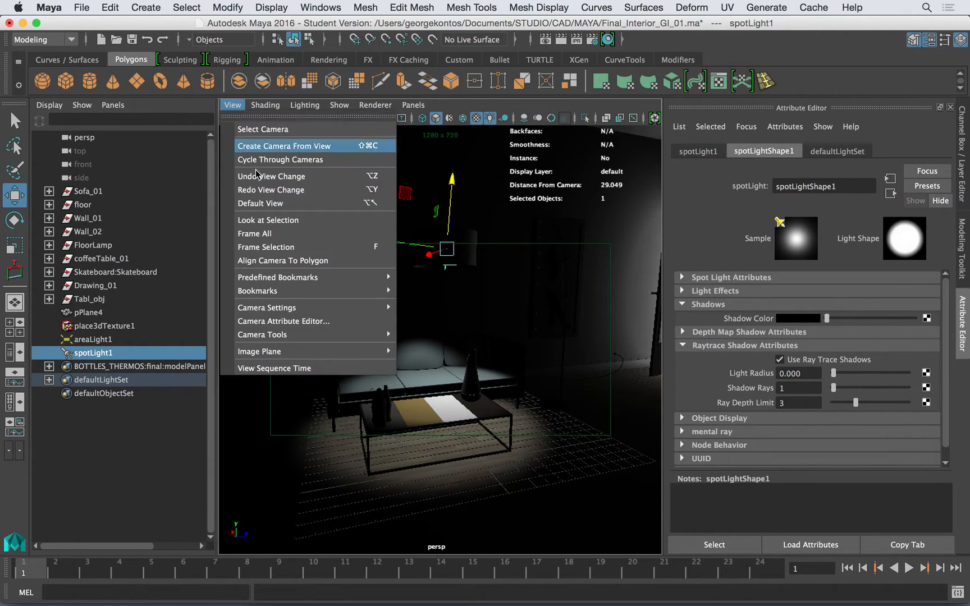
click(411, 295)
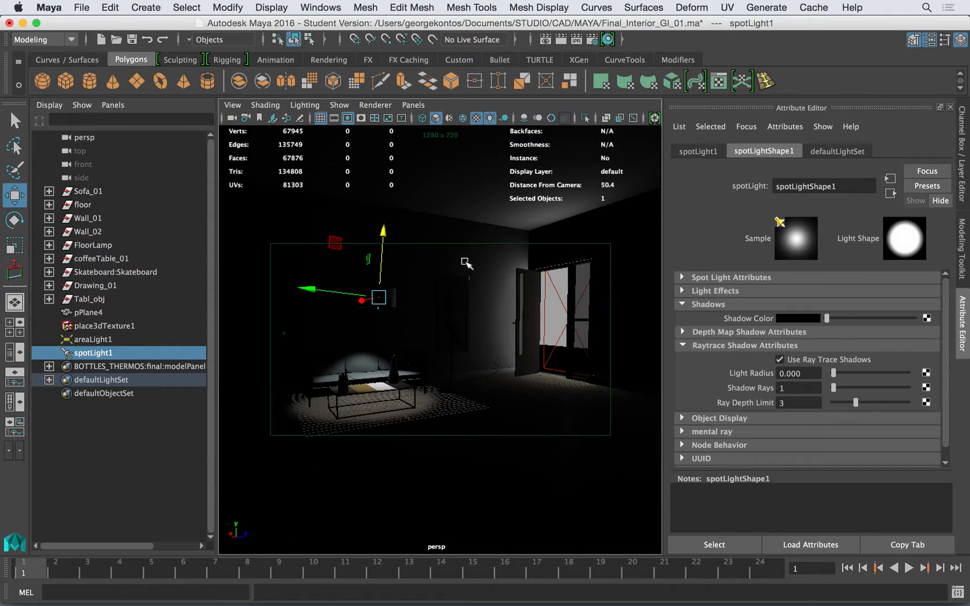
click(544, 40)
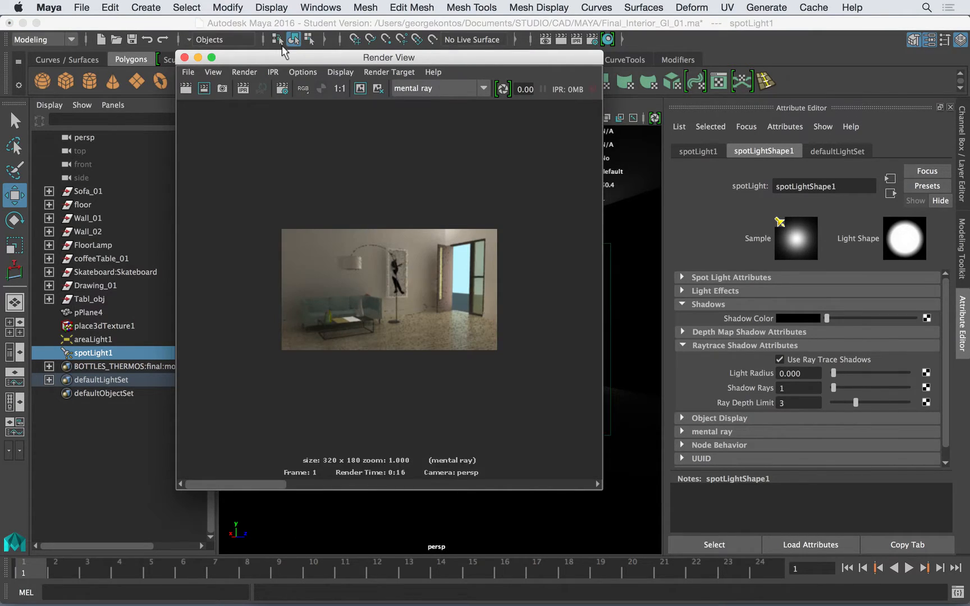
click(183, 95)
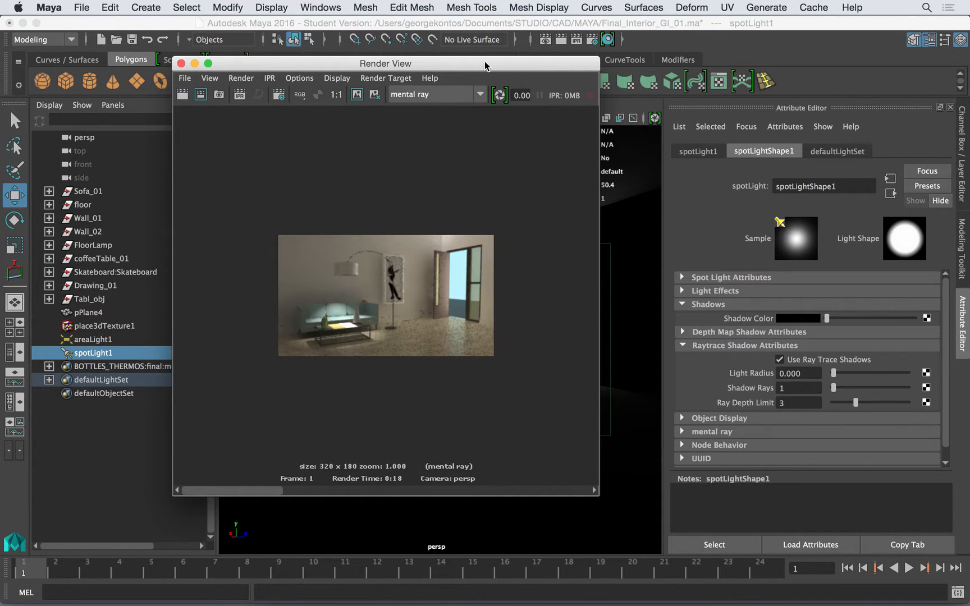
drag(485, 65, 417, 122)
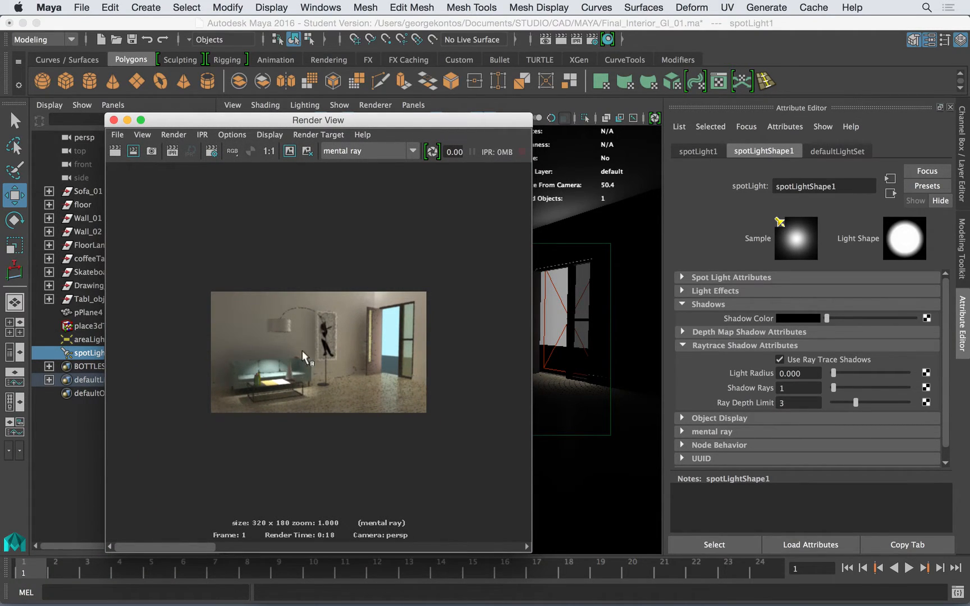
click(113, 121)
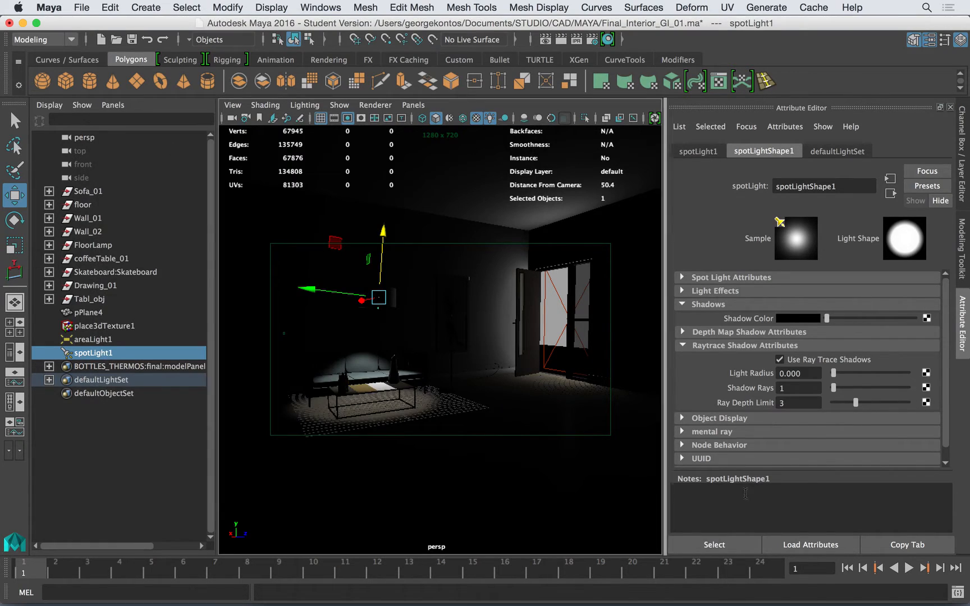
Step: Change the intensity of the spot light inside the lamp shade
click(733, 278)
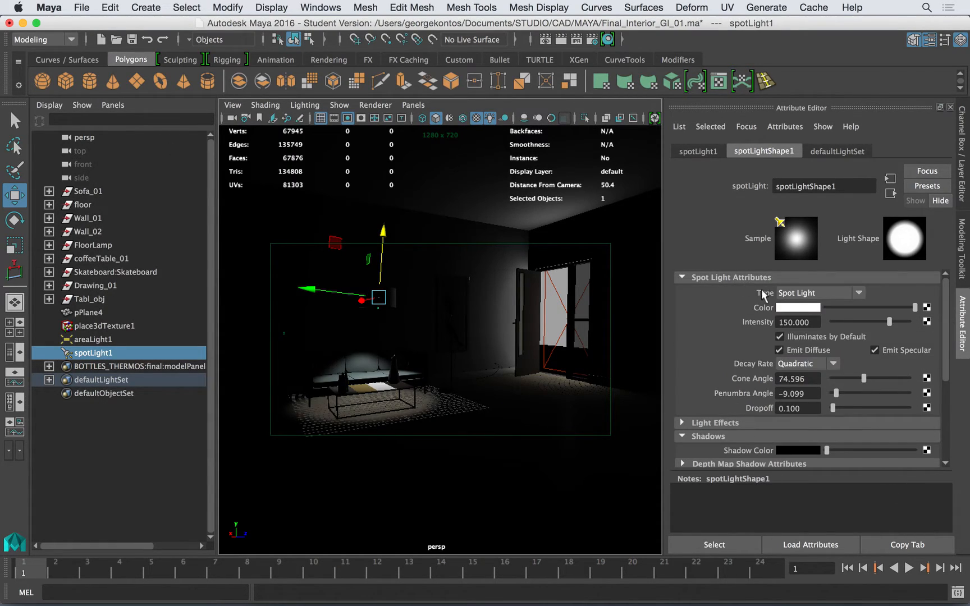
double_click(808, 322)
text(10)
key(BackSpace)
text(10)
key(Return)
Step: Switch the viewport to plain shaded display and assign a new mia_material_x material to the floor lamp's shade
click(396, 298)
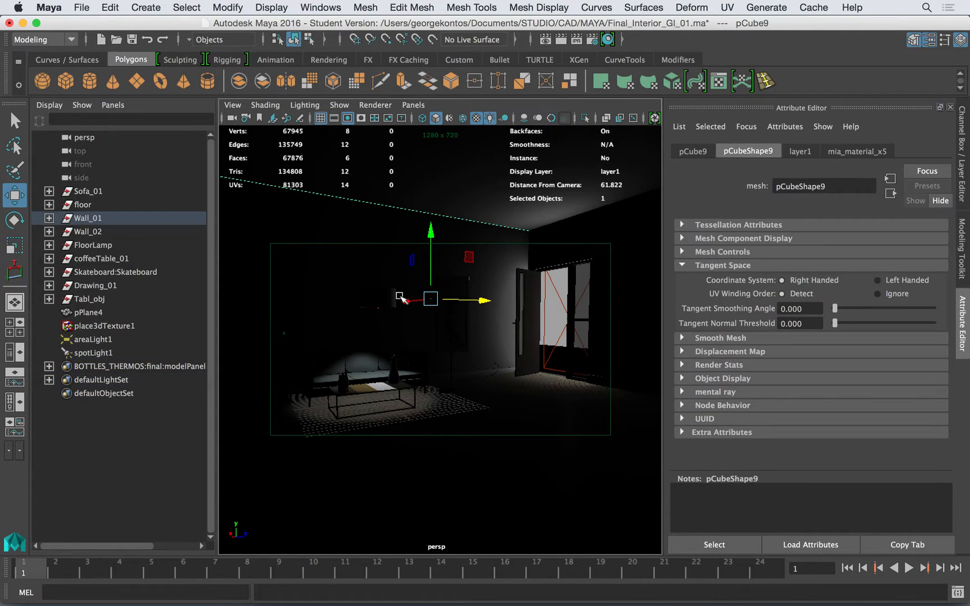
key(5)
right_drag(393, 298, 381, 536)
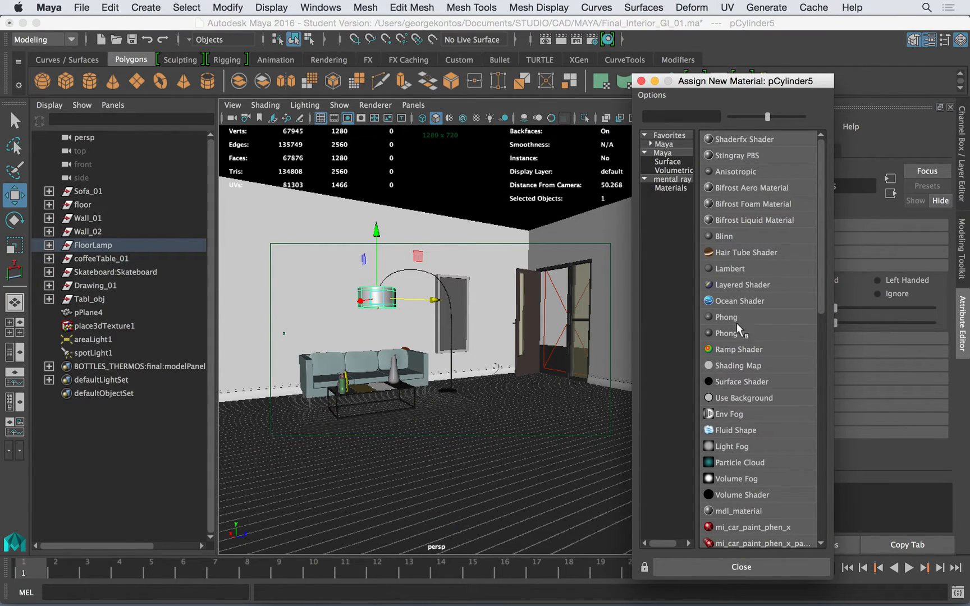
click(668, 180)
click(725, 222)
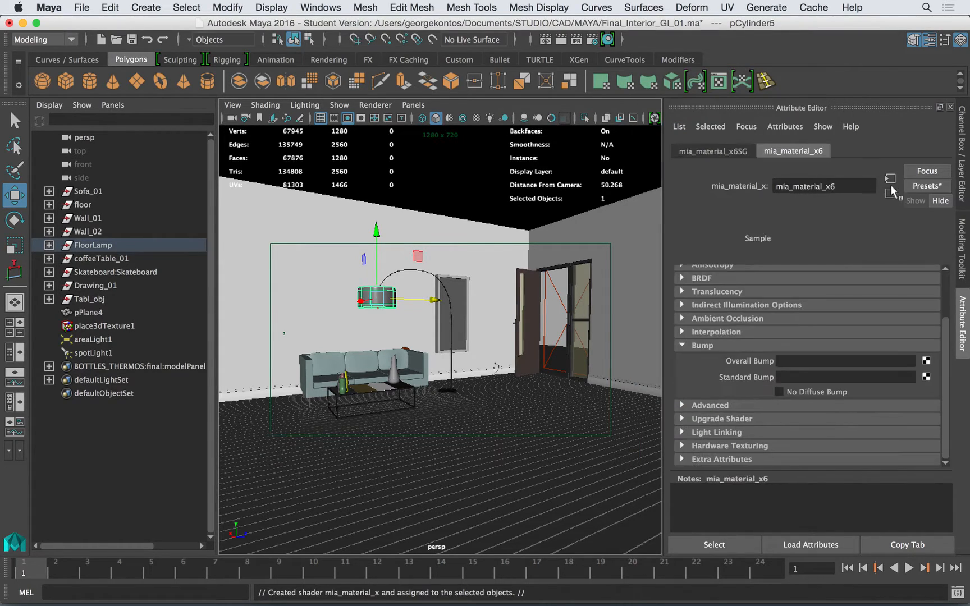
Step: Replace the lamp shade material's settings with the FrostedGlass preset and show its diffuse settings
click(916, 183)
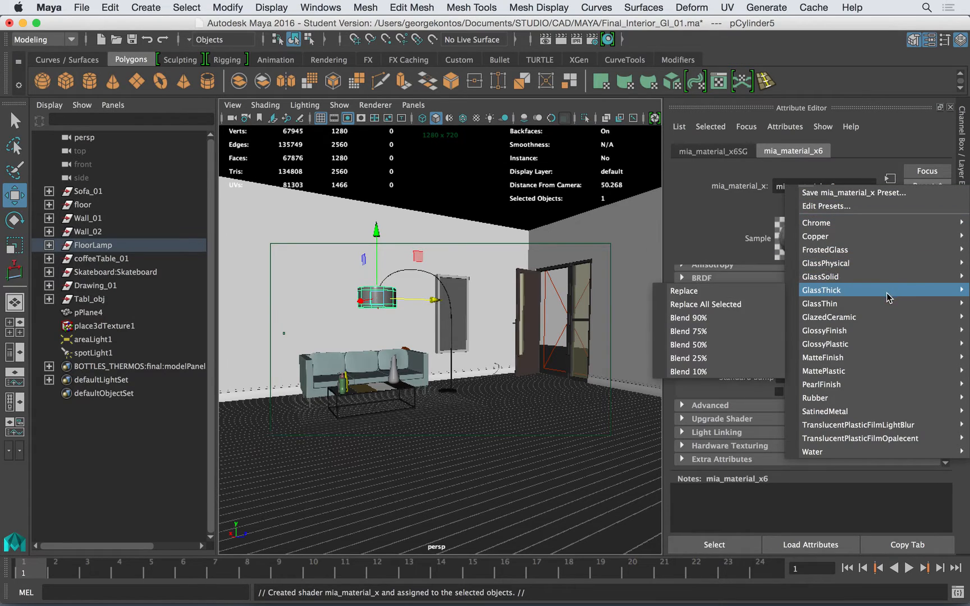
mouse_move(888, 249)
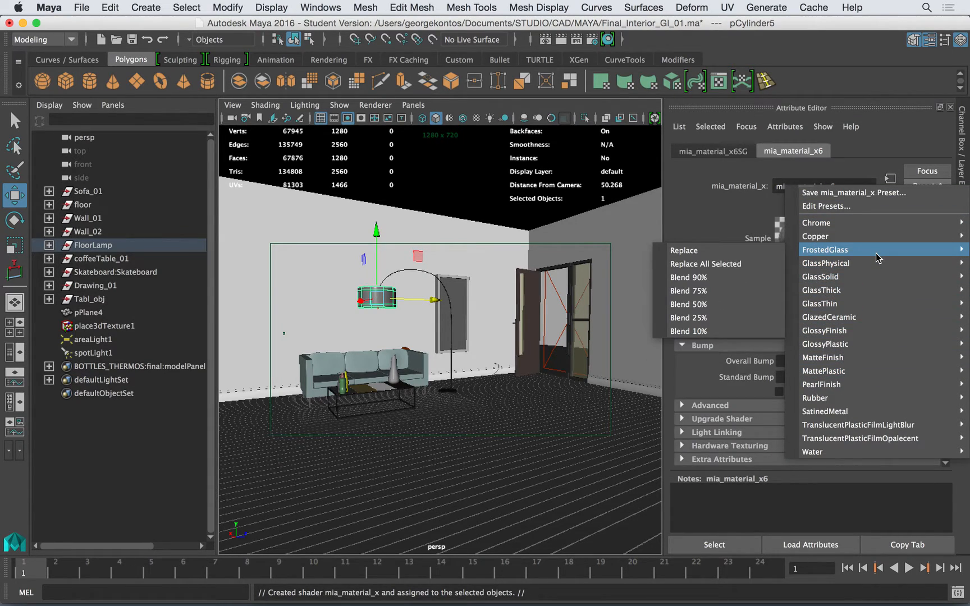
click(767, 255)
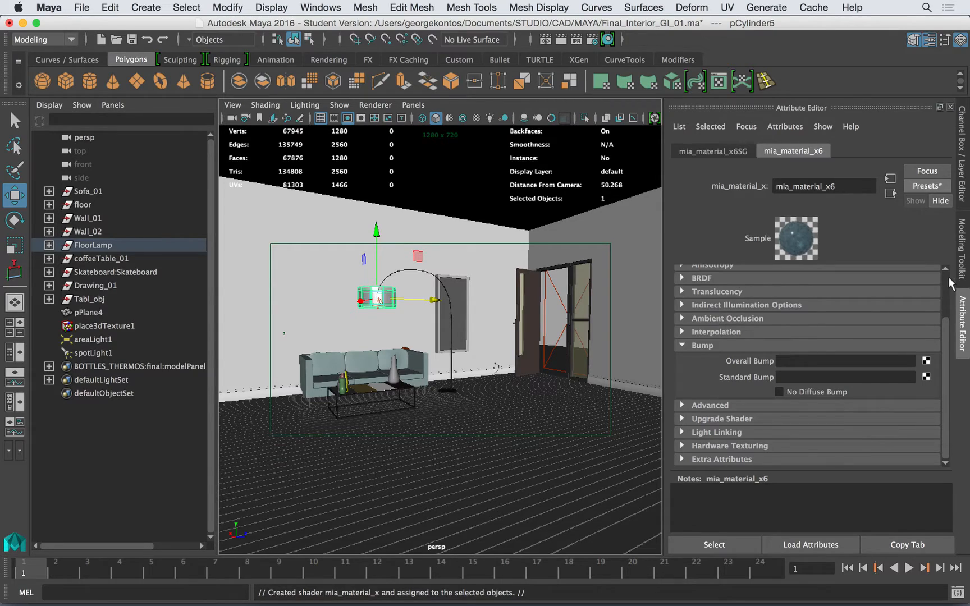
scroll(951, 283, up, 5)
click(681, 285)
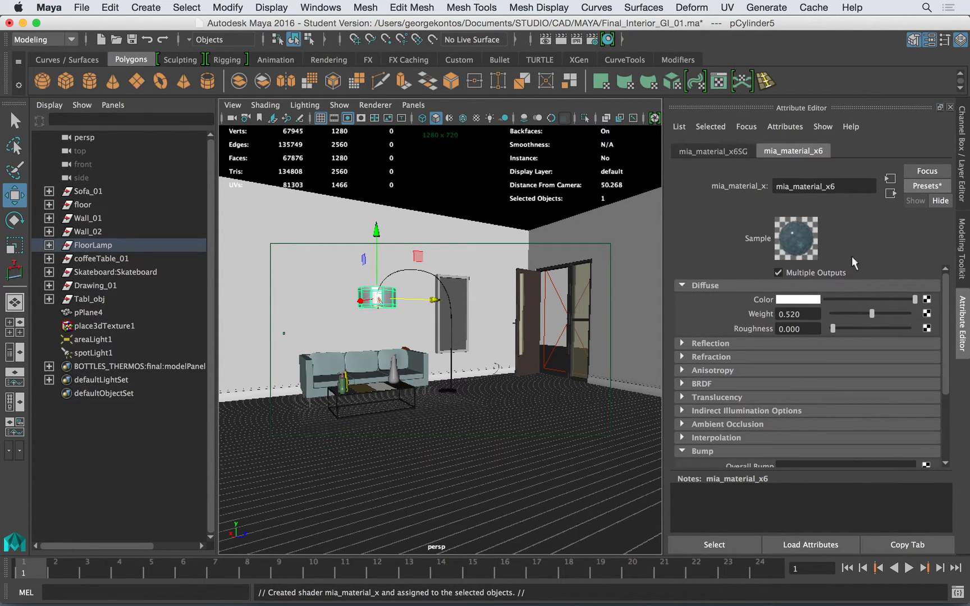
Step: Replace the lamp shade material's settings with the GlazedCeramic preset
click(927, 186)
mouse_move(892, 365)
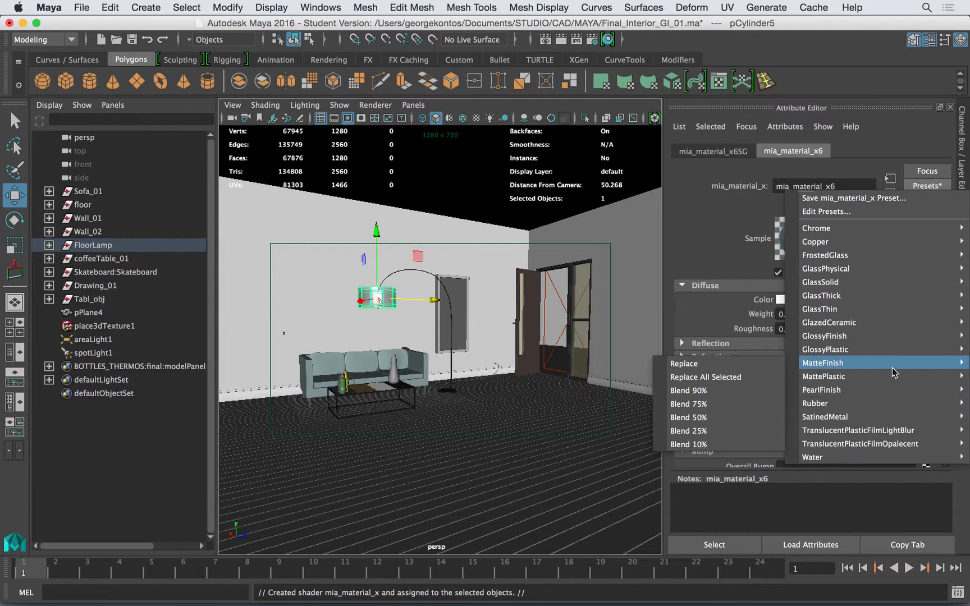
mouse_move(894, 329)
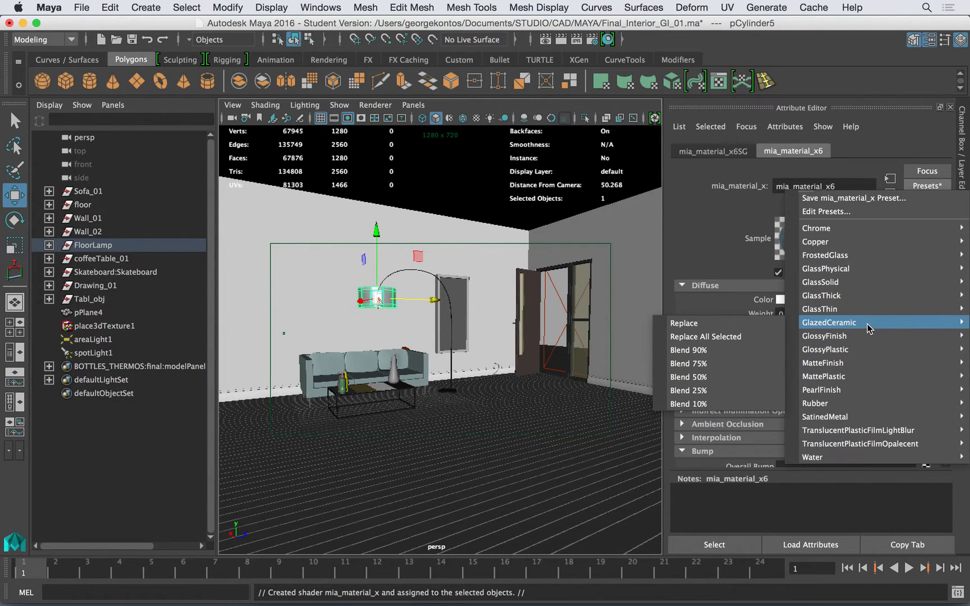
click(723, 325)
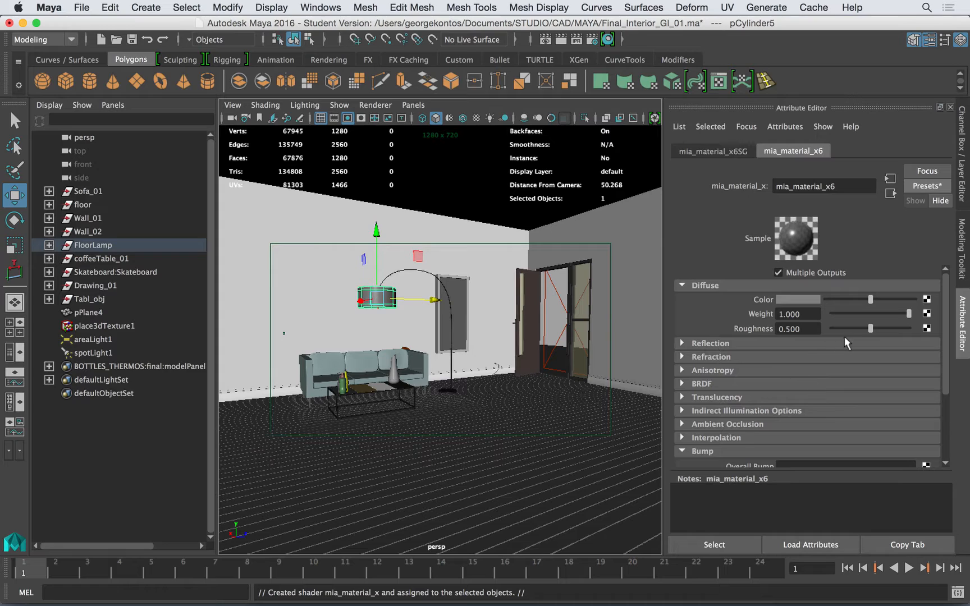
Step: Set the lamp shade material's reflectivity to about 0.486 and its glossiness to about 0.387
click(701, 357)
click(724, 344)
drag(899, 370, 853, 389)
click(863, 386)
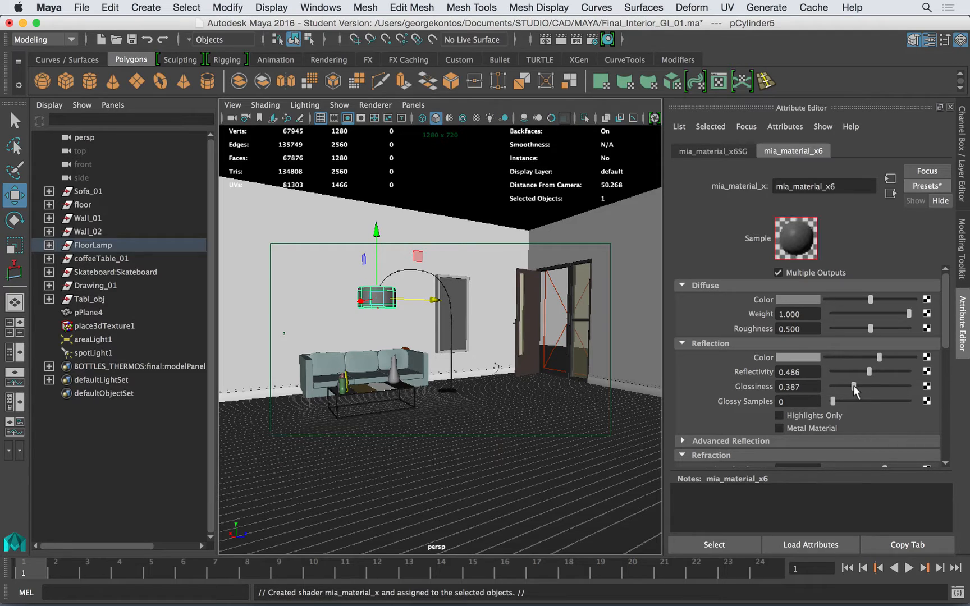
click(745, 342)
click(739, 356)
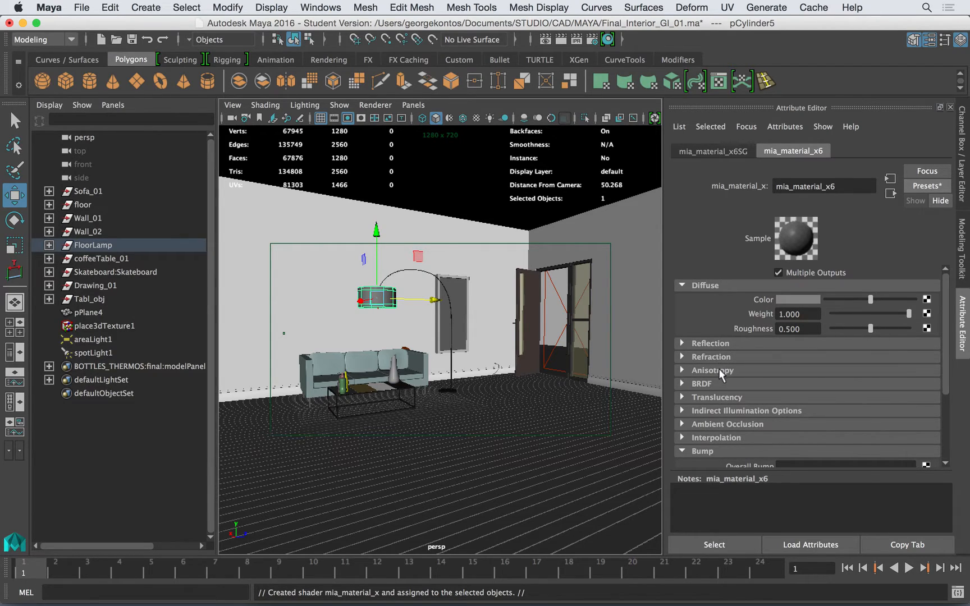
Step: Enable translucency on the lamp shade material with a pale blue color and a weight of about 0.739
click(723, 398)
click(798, 412)
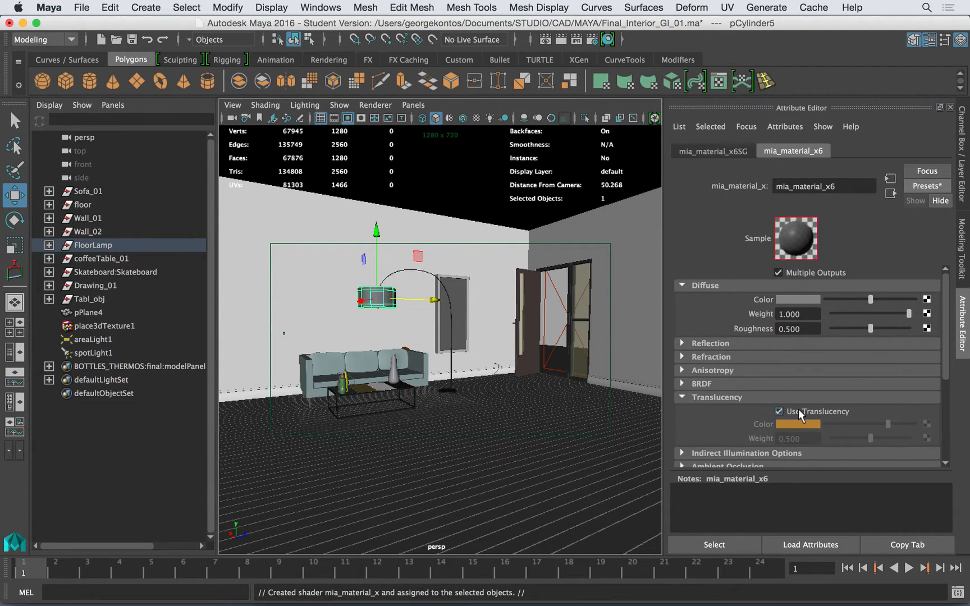
click(803, 424)
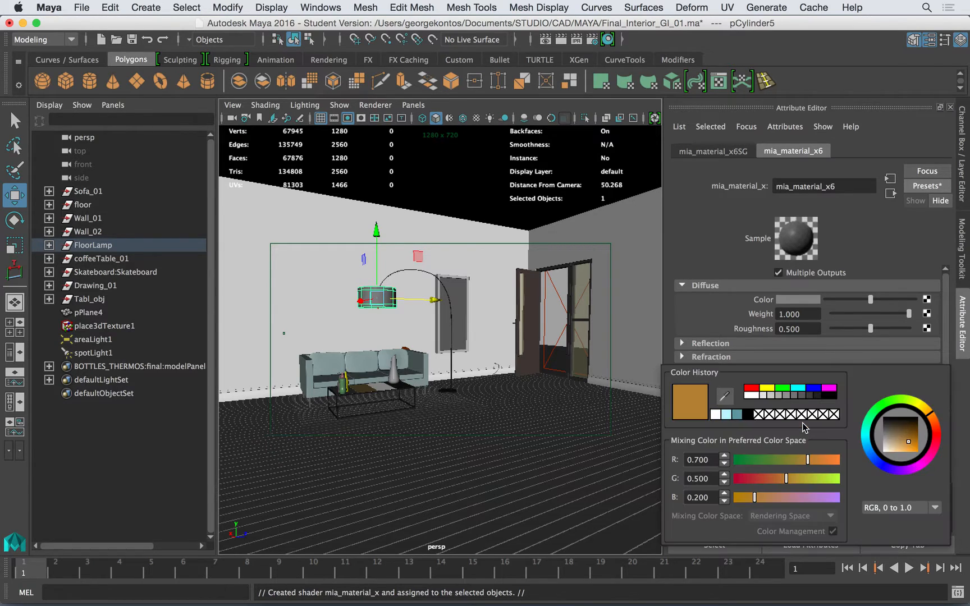
click(726, 420)
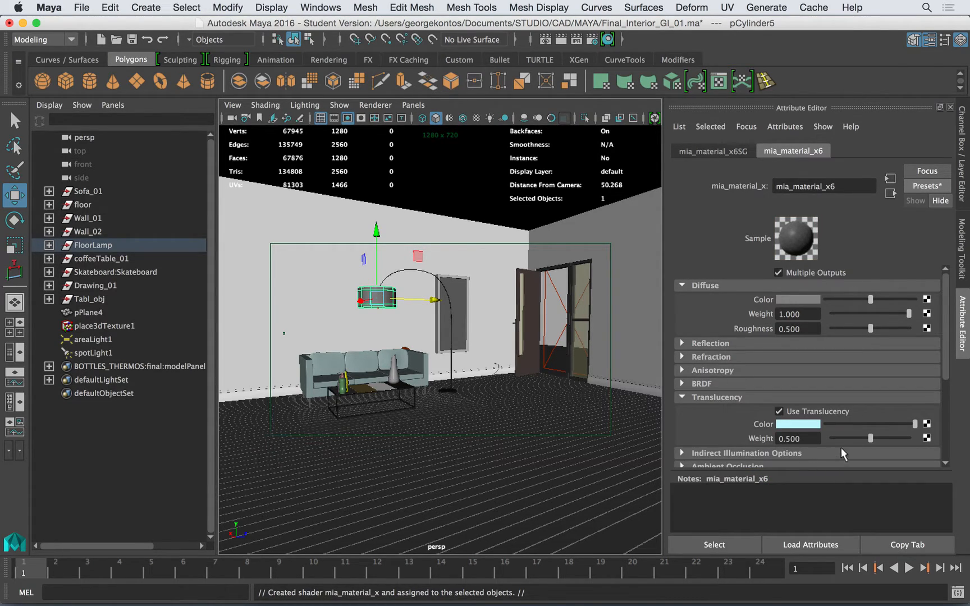
drag(869, 438, 888, 437)
mouse_move(947, 359)
mouse_down()
mouse_move(941, 405)
mouse_move(943, 347)
mouse_up()
click(714, 342)
click(715, 343)
Step: Render only a region around the lamp shade and sofa, and close the Render View
click(546, 40)
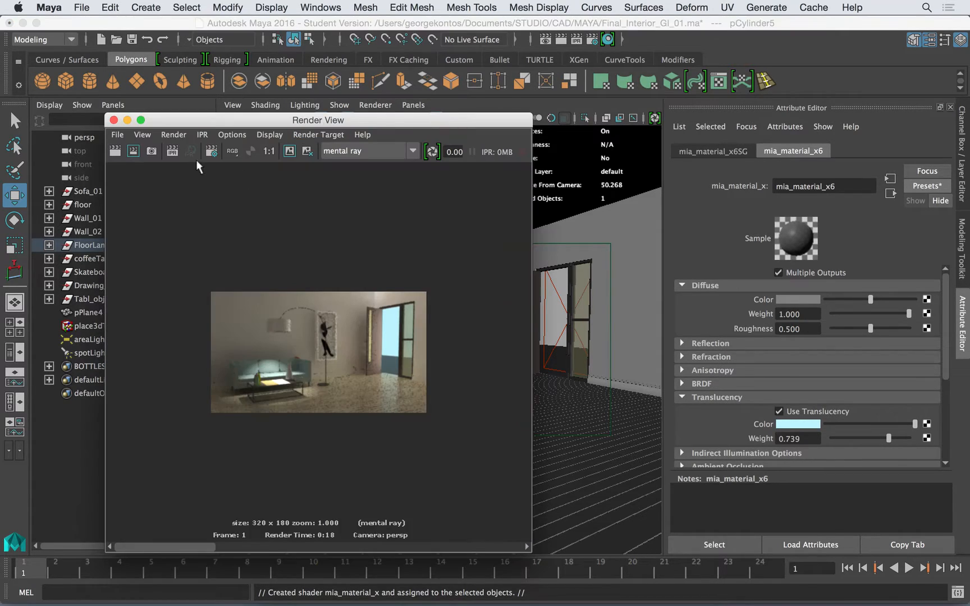
drag(311, 291, 236, 381)
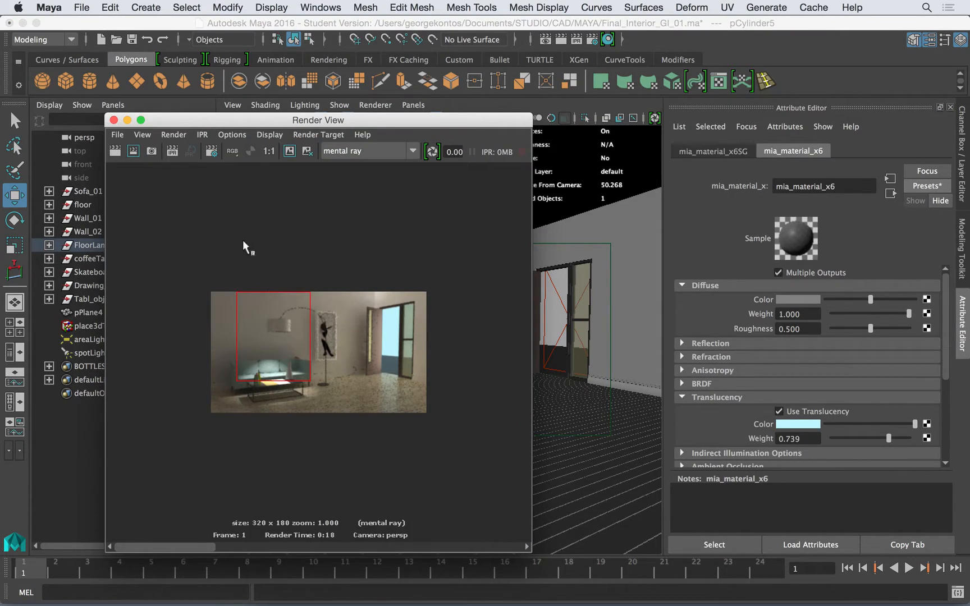
click(133, 152)
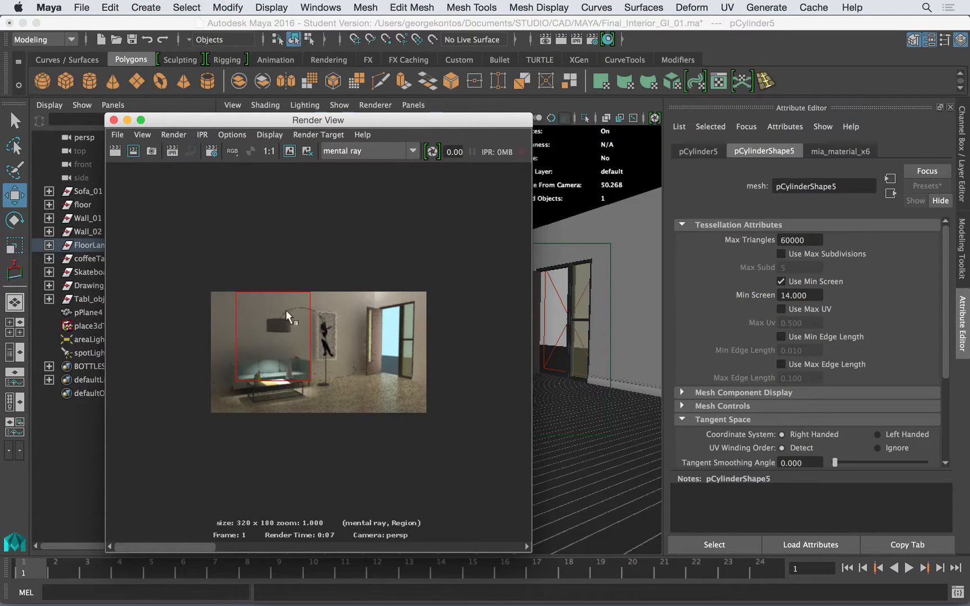
click(114, 119)
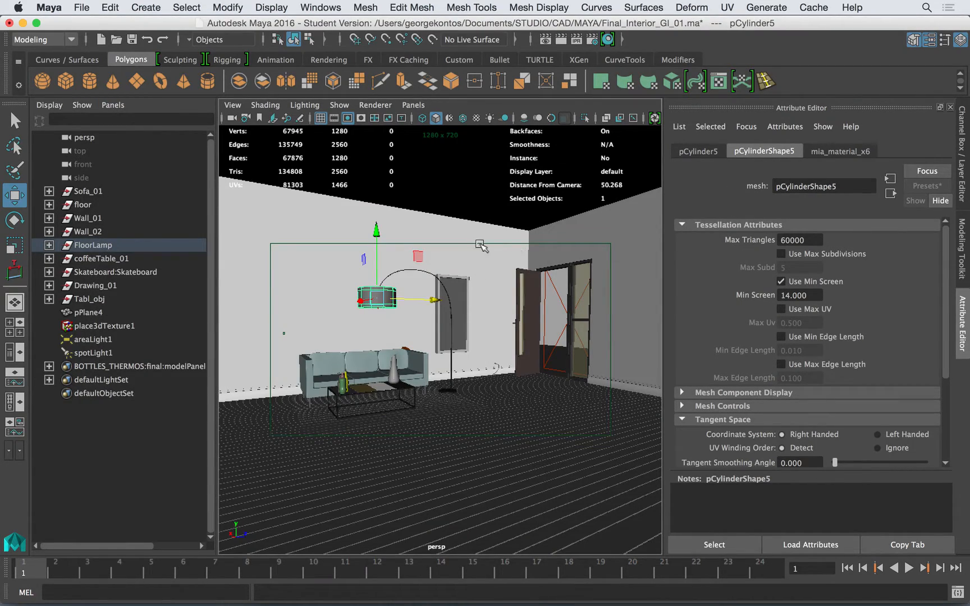
Step: Raise the translucency weight of the lamp shade's mia_material_x to about 0.883
click(859, 151)
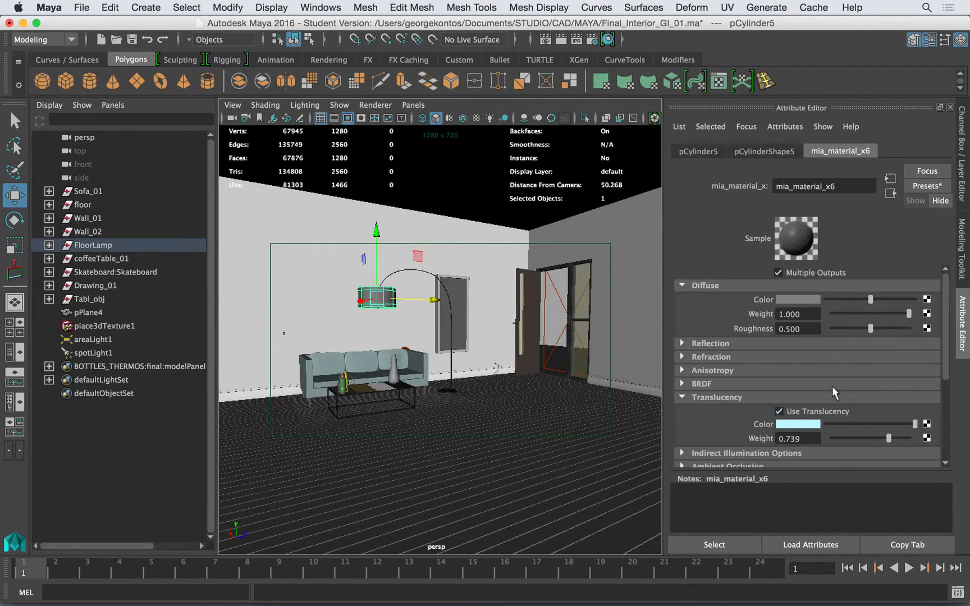
drag(888, 438, 898, 435)
click(726, 344)
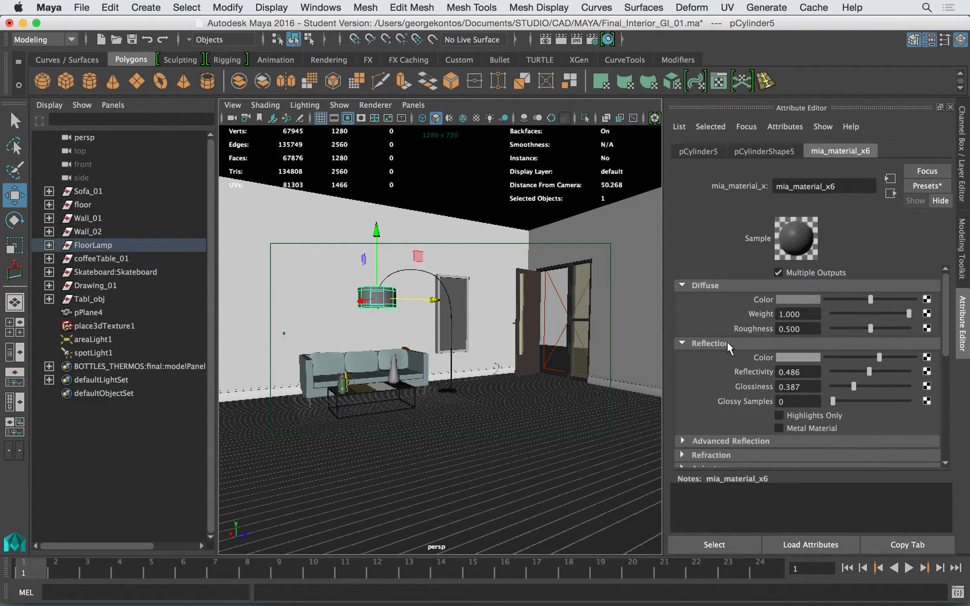
click(728, 343)
click(726, 372)
click(726, 373)
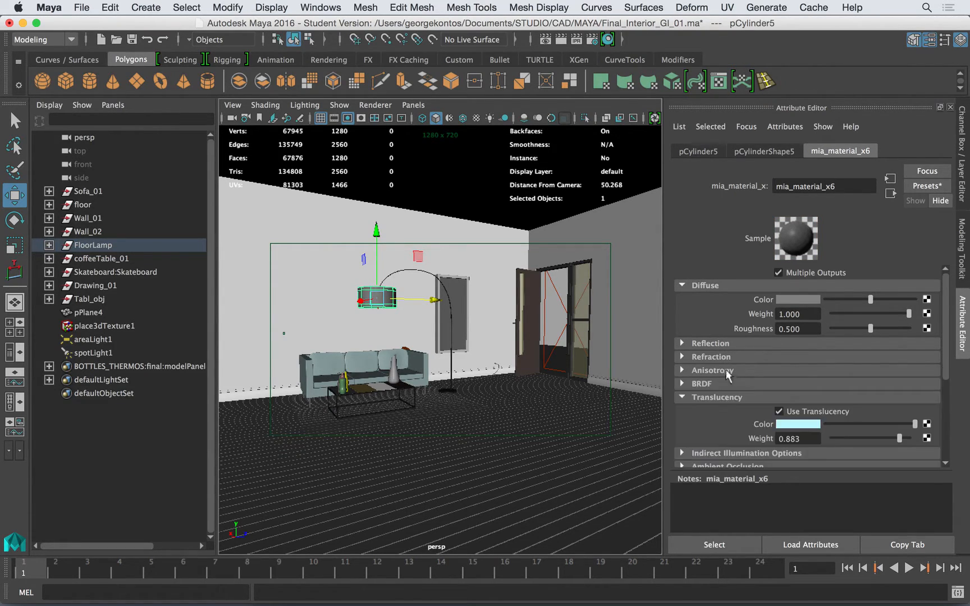
Step: Brighten the lamp shade material's diffuse color to near white and lower its roughness to about 0.315
click(726, 356)
click(727, 357)
drag(870, 300, 908, 301)
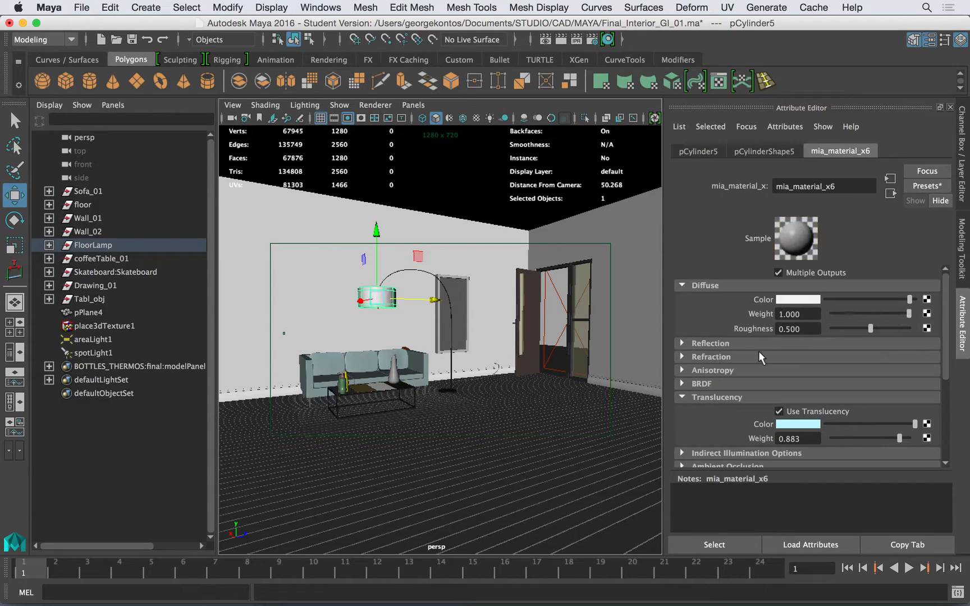
mouse_move(870, 329)
mouse_down()
mouse_move(901, 329)
mouse_move(856, 337)
mouse_up()
Step: Render the lamp shade region again with the changed mia_material_x and close the Render View
click(545, 41)
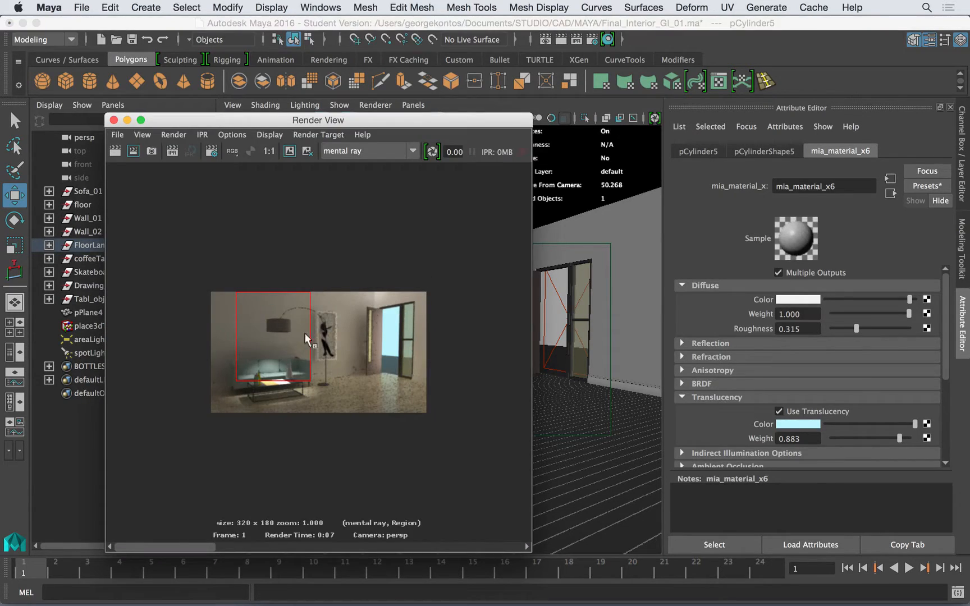
click(133, 151)
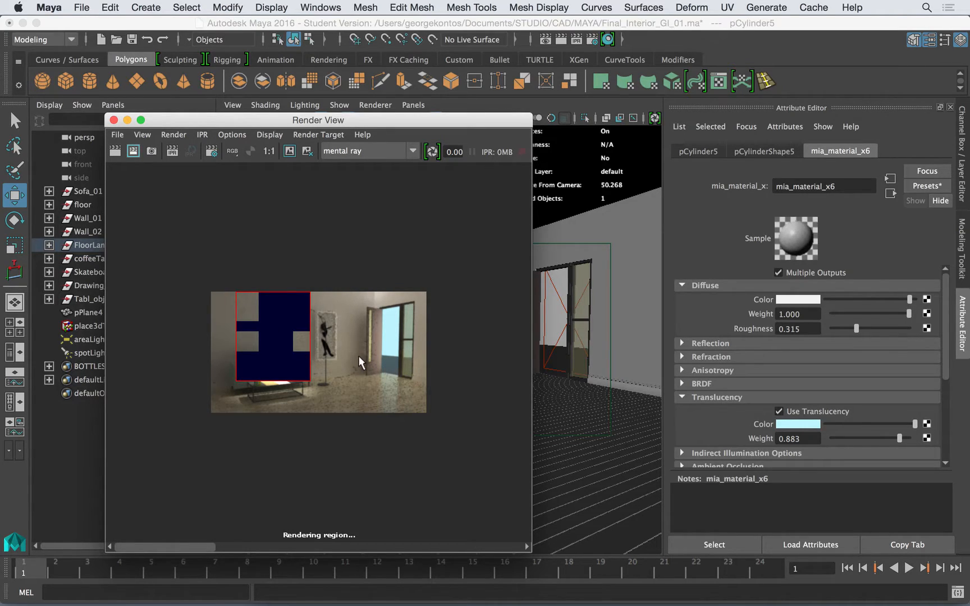
click(114, 120)
click(717, 285)
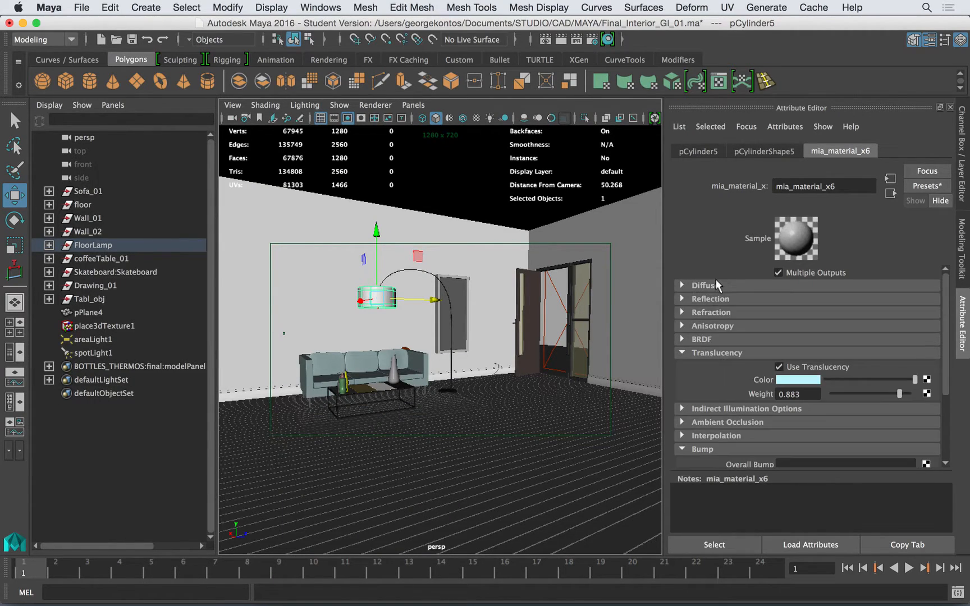
click(718, 355)
click(731, 365)
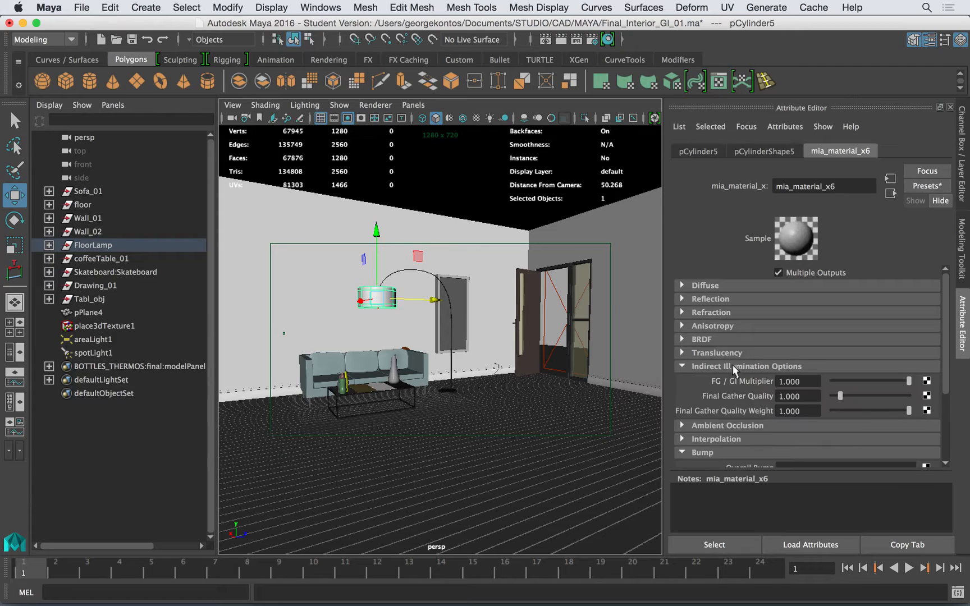
click(758, 365)
click(729, 406)
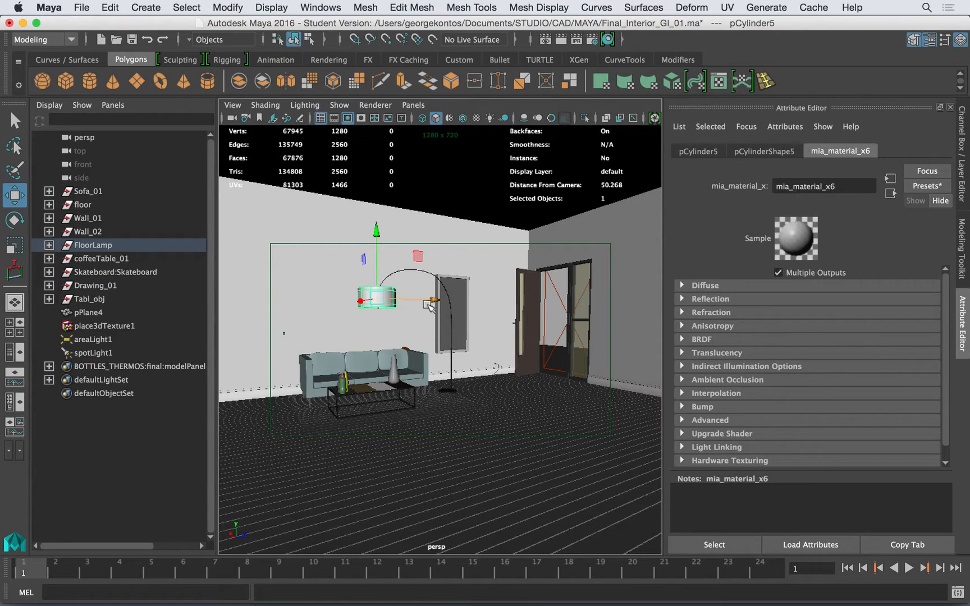
Step: Assign a new Blinn material to the lamp shade in place of the mia_material_x
right_click(381, 298)
click(380, 537)
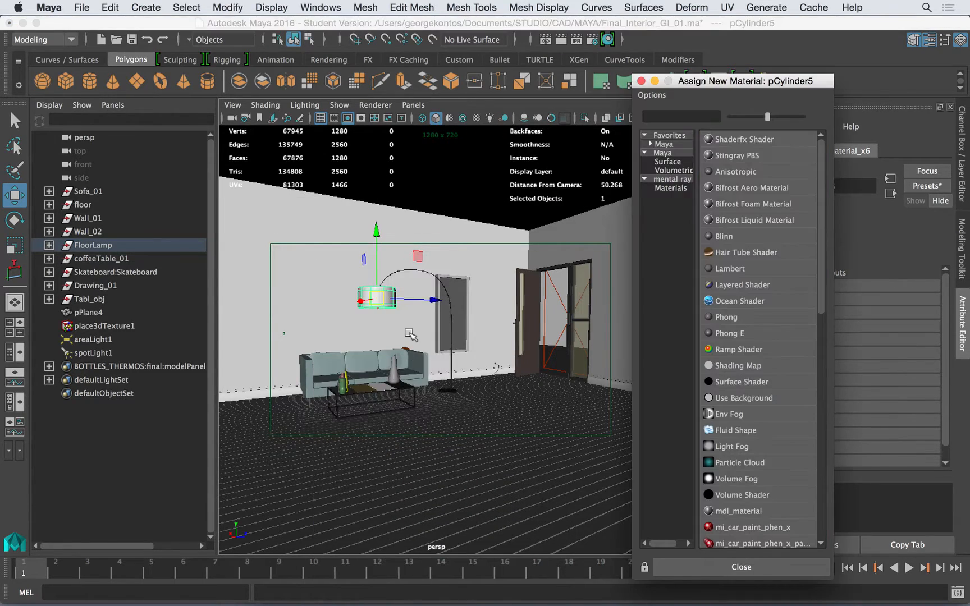
click(725, 237)
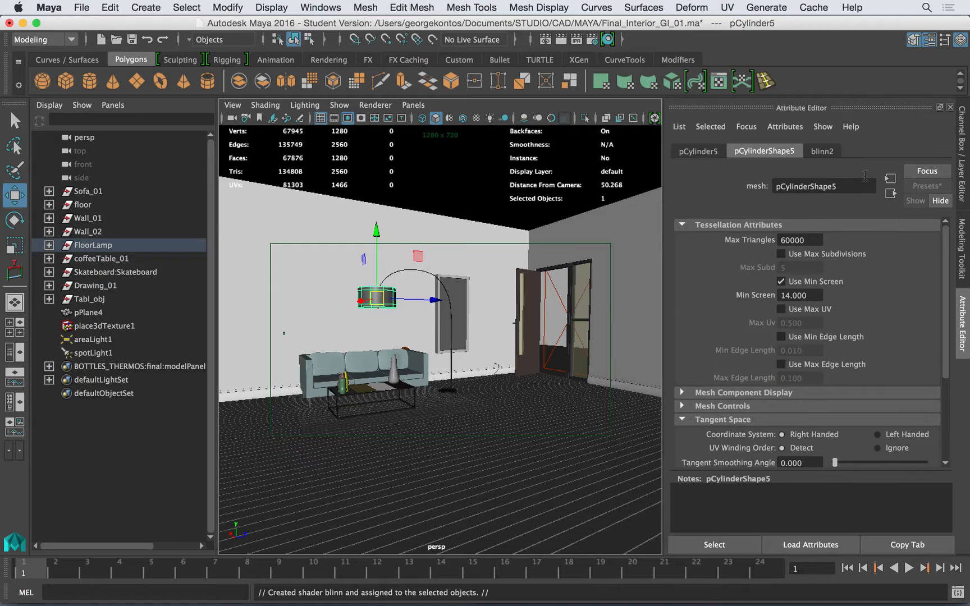
Step: Give the shade's Blinn slight transparency and a light blue ambient color, and brighten its base color to light gray
drag(844, 330, 854, 329)
click(845, 316)
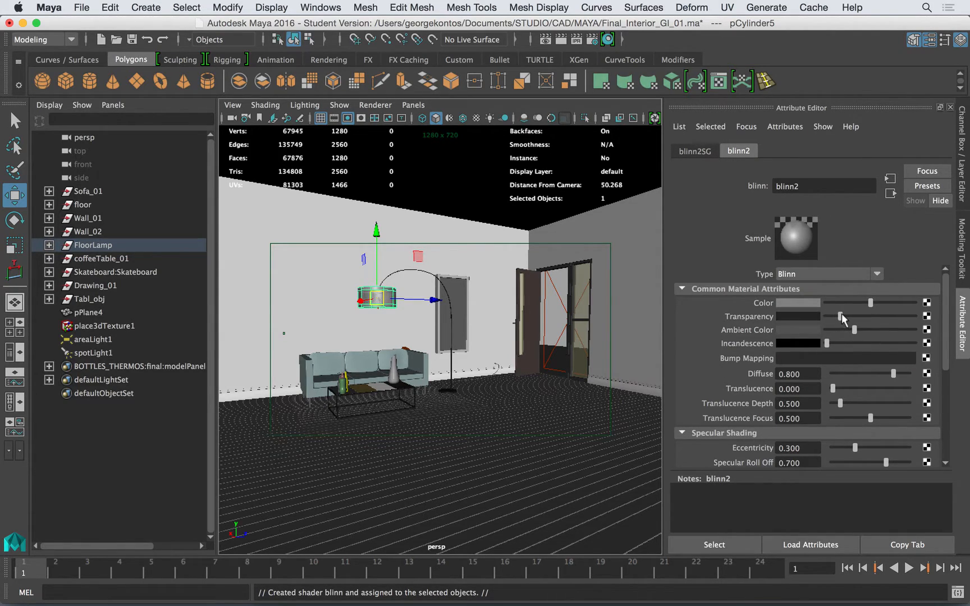
click(808, 327)
drag(901, 362, 899, 342)
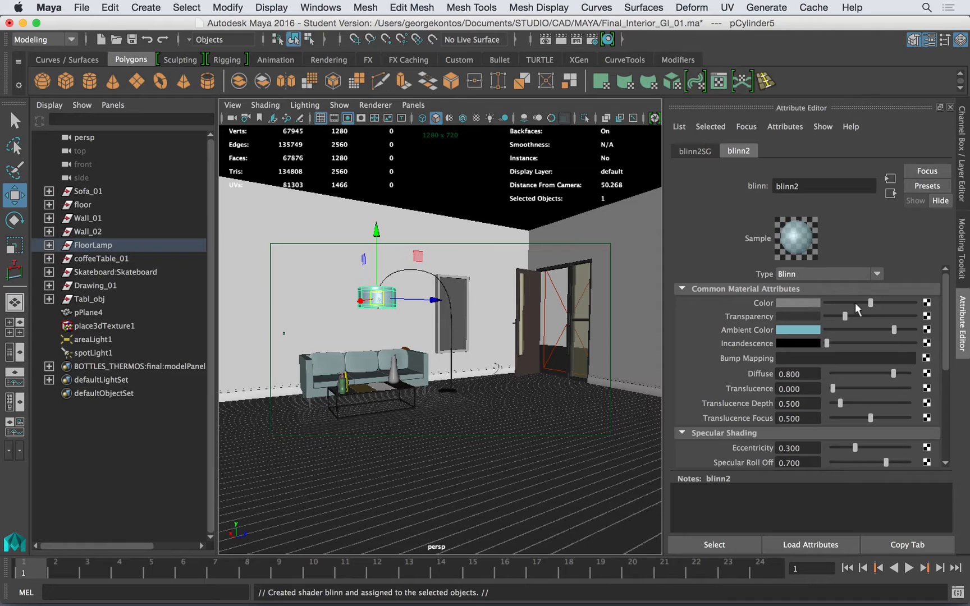
drag(873, 303, 892, 303)
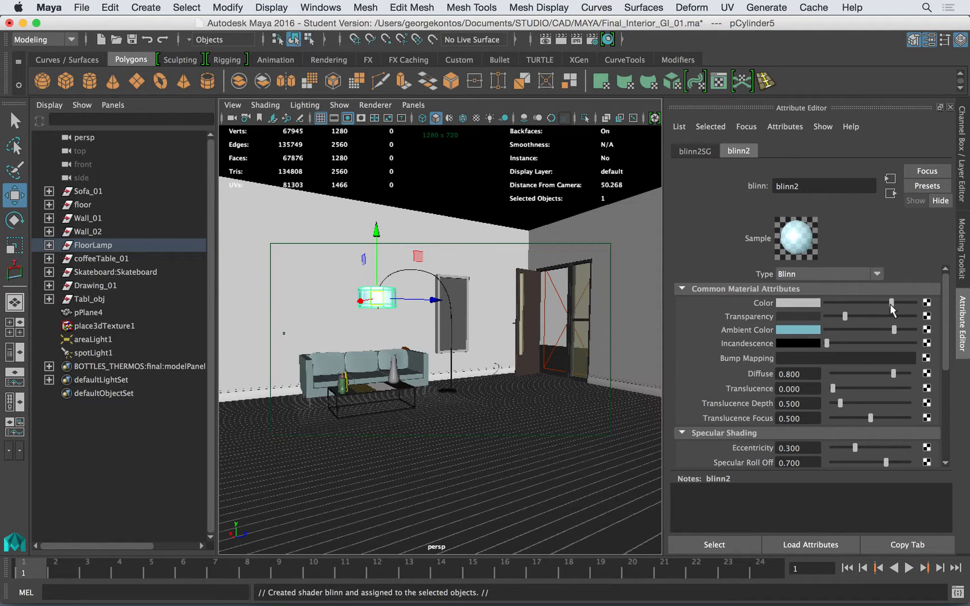
Step: Render the lamp shade region with the Blinn material and close the Render View
click(545, 40)
click(133, 151)
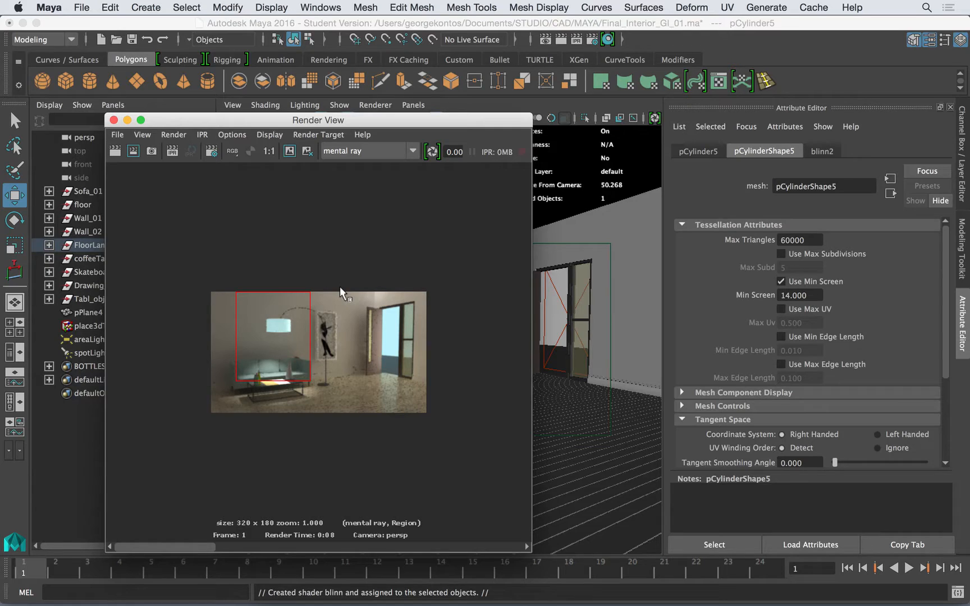
click(112, 120)
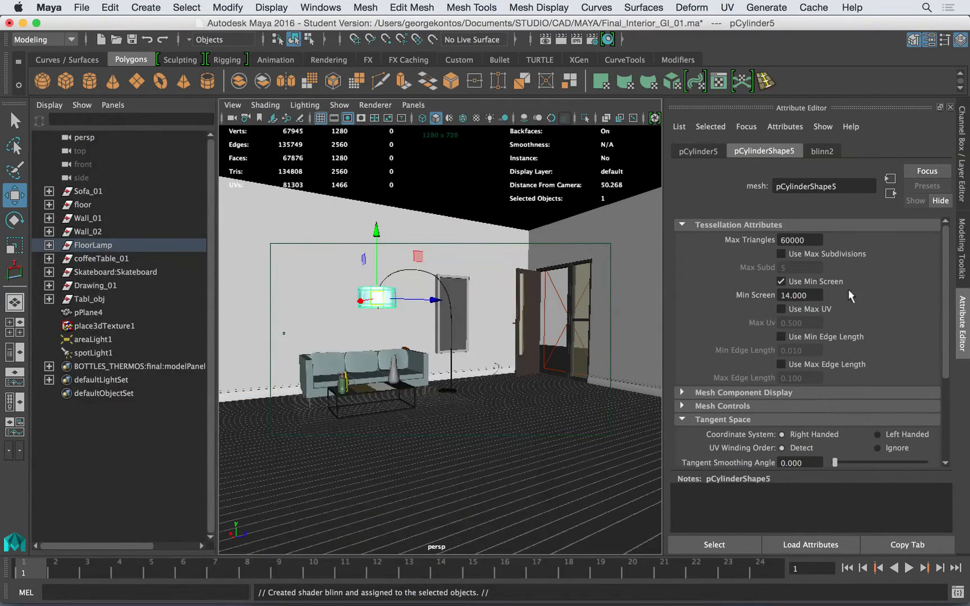
Step: Darken the ambient color of the lamp shade's Blinn to a muted teal and brighten its base color slightly
click(823, 151)
drag(893, 330, 869, 331)
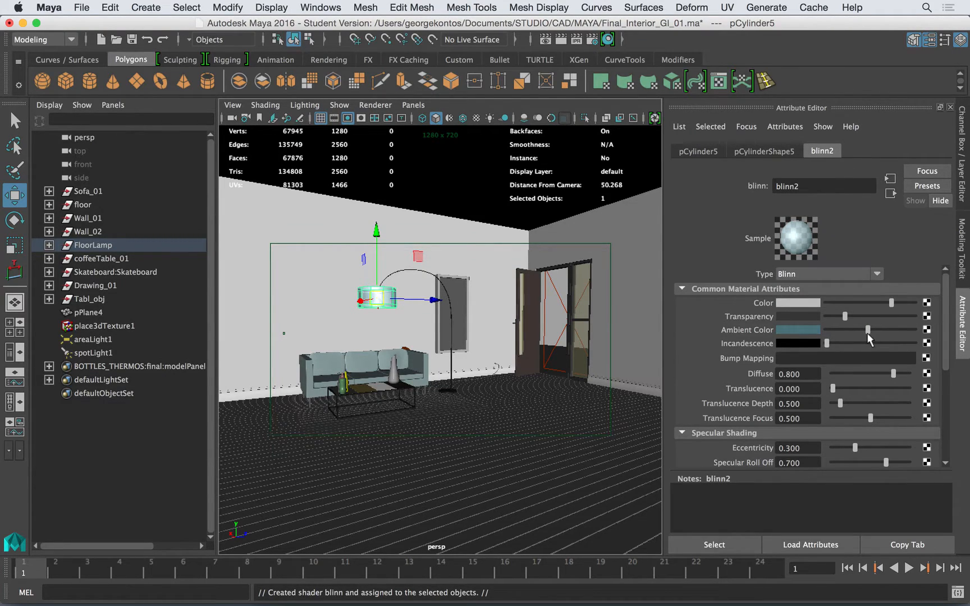
drag(896, 299, 897, 302)
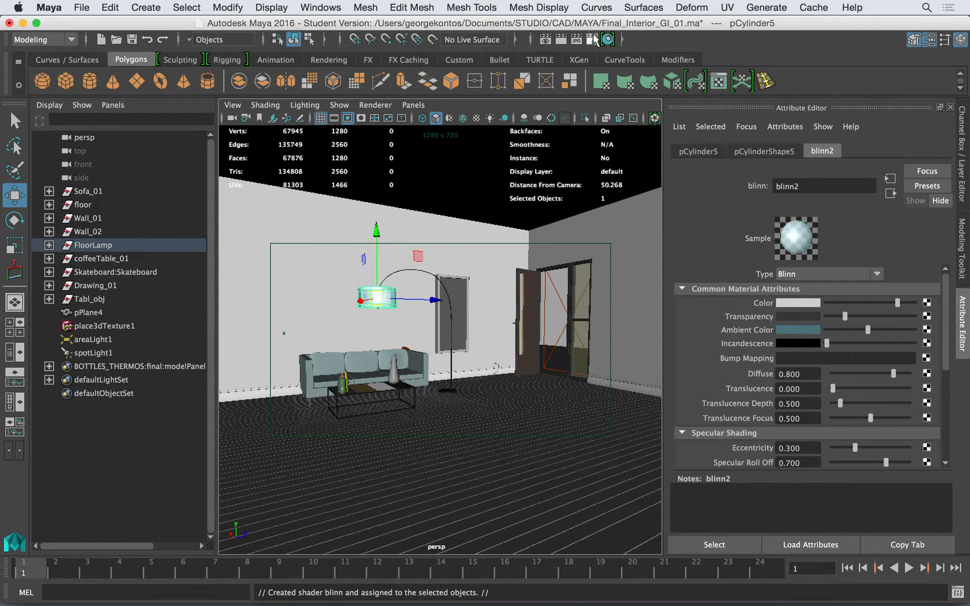
Step: Render the full frame with the adjusted shade material and close the Render View
click(546, 41)
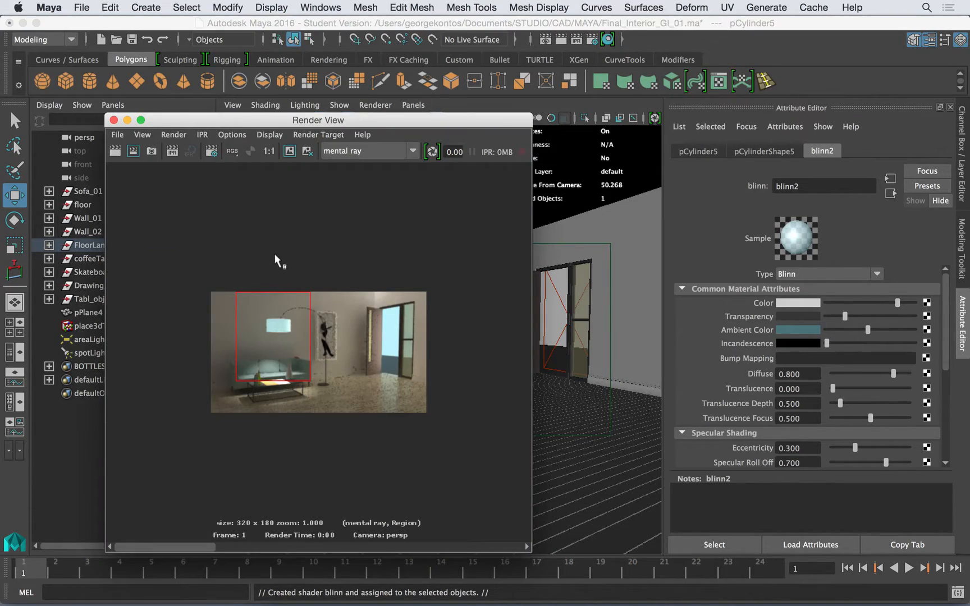
click(115, 152)
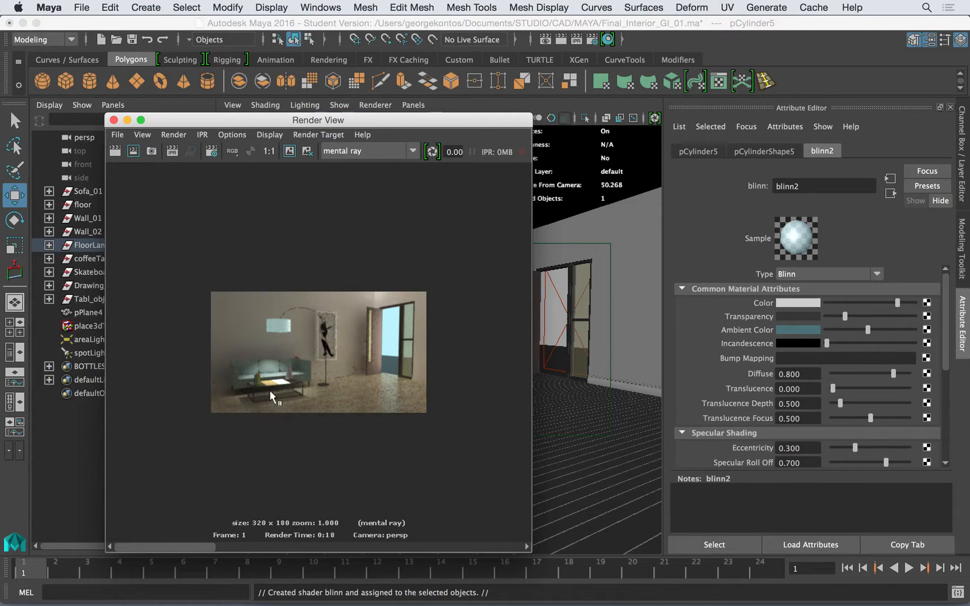
click(113, 120)
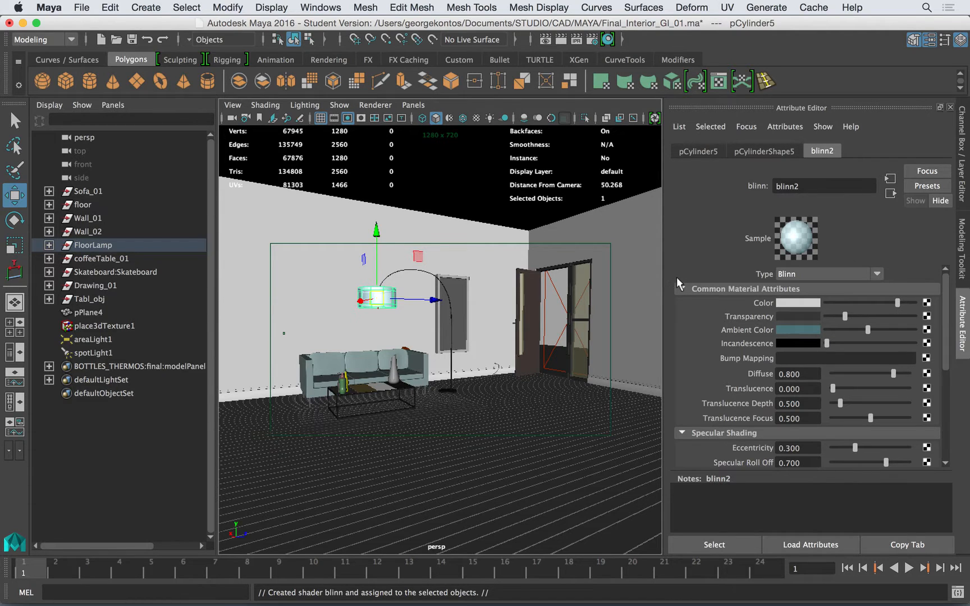
Step: Raise the mental ray sampling Overall Quality to 1 in the render settings and close them
key(ctrl+a)
click(592, 38)
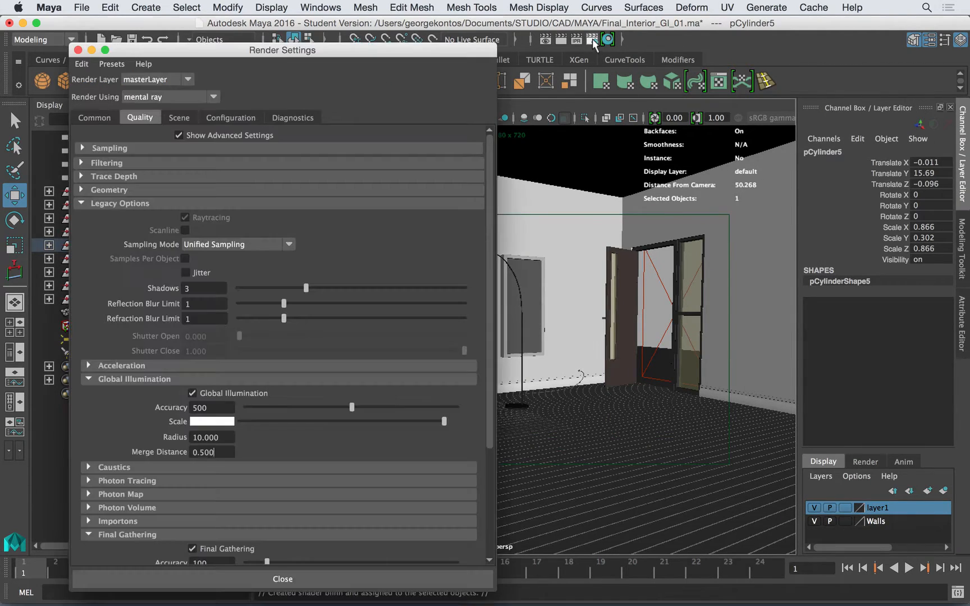
click(148, 148)
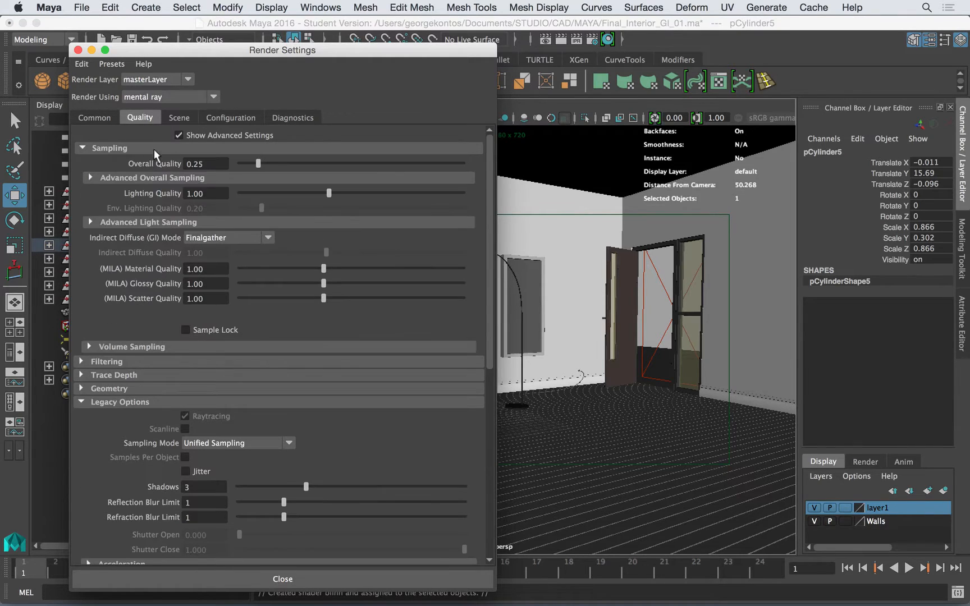
double_click(211, 163)
text(1)
key(Return)
click(78, 50)
Step: Select the floor section under the sofa and show the viewport with texture maps
click(614, 438)
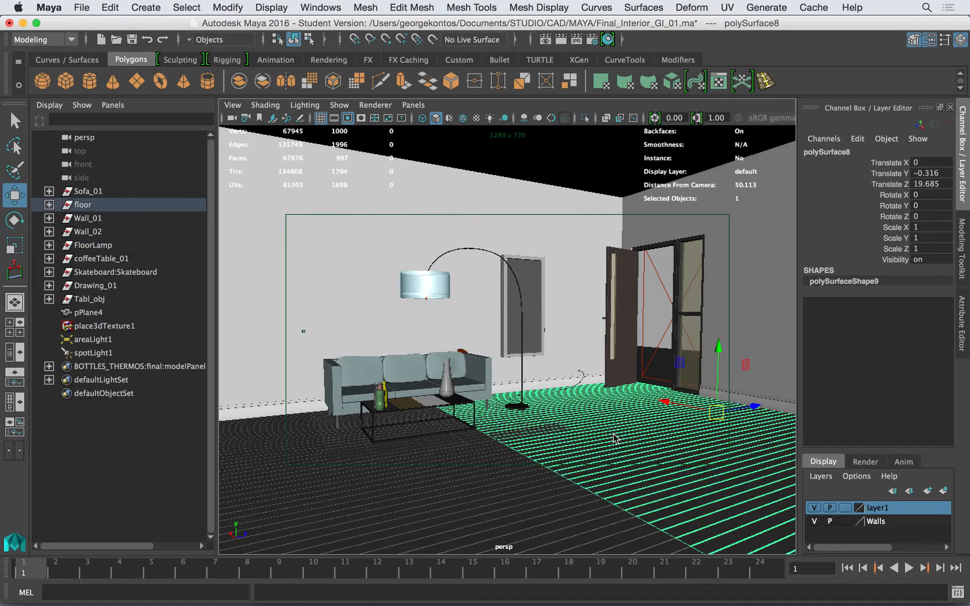
click(447, 519)
key(6)
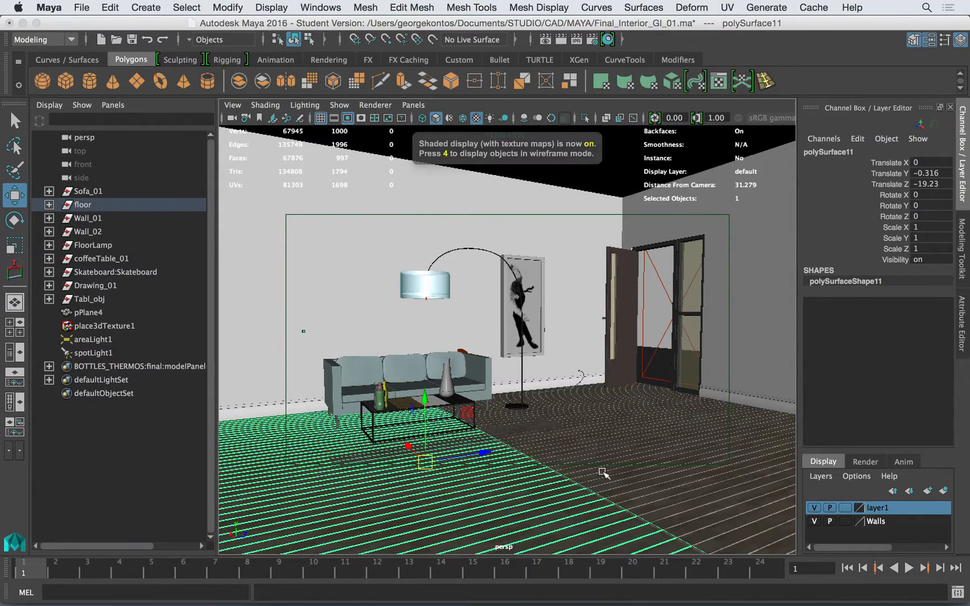
Step: Set the reflection Glossy Samples of the floor's mia_material_x to 15
key(ctrl+a)
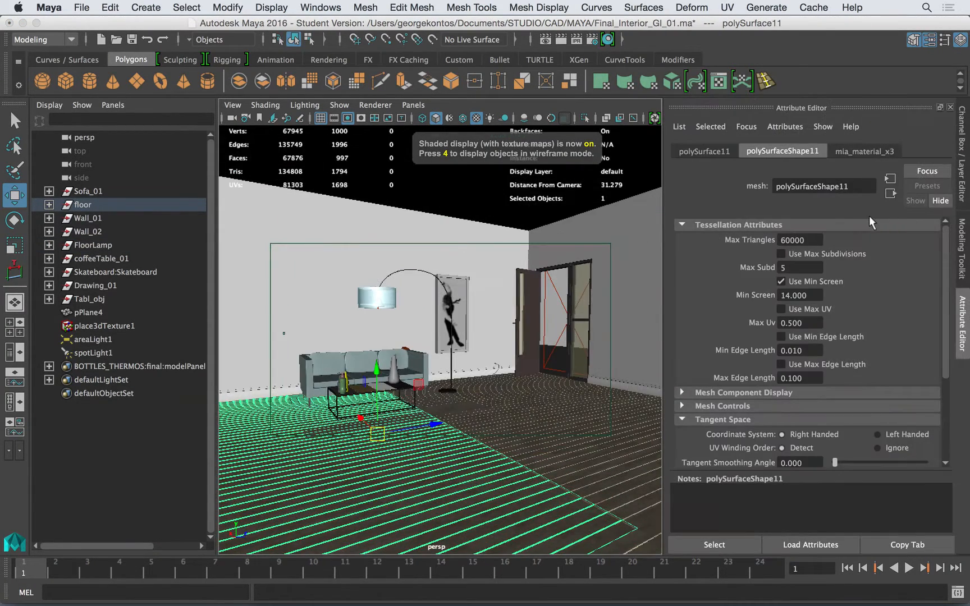
click(859, 152)
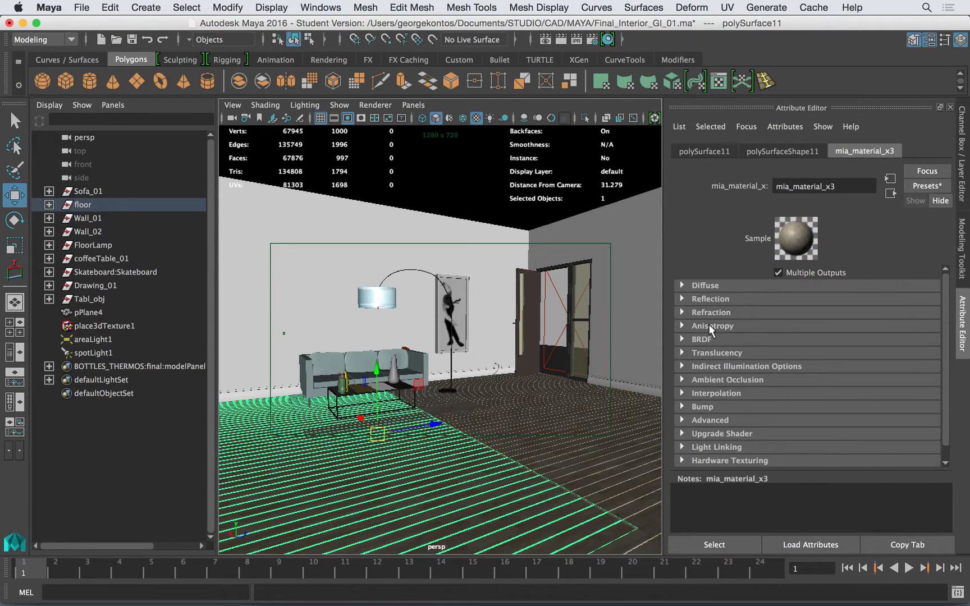
click(711, 297)
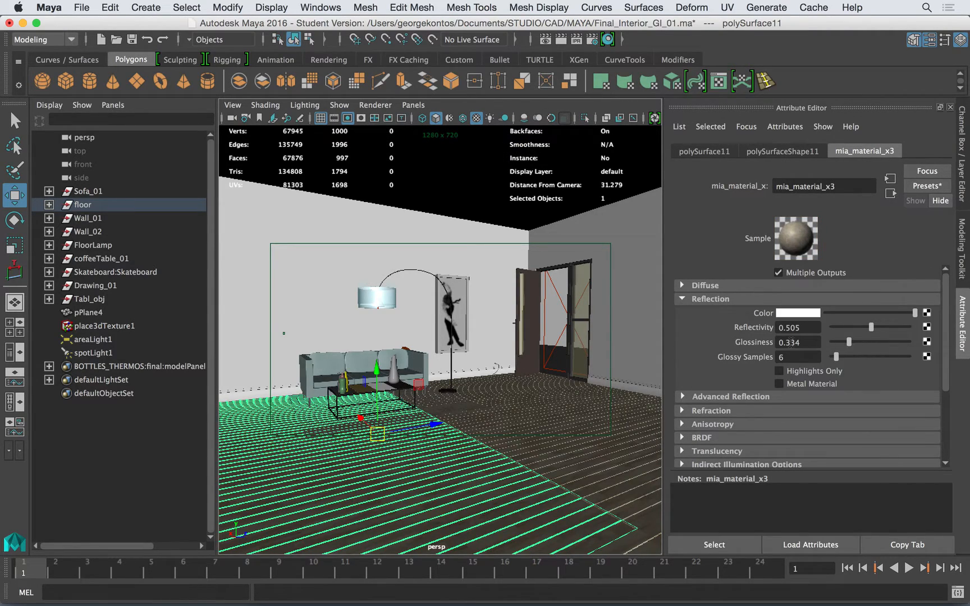
drag(849, 342, 759, 356)
text(12)
key(Return)
drag(802, 357, 757, 359)
text(15)
key(Return)
Step: Select the back wall, reopen the Render View and save the scene, accepting the student version notice
click(495, 267)
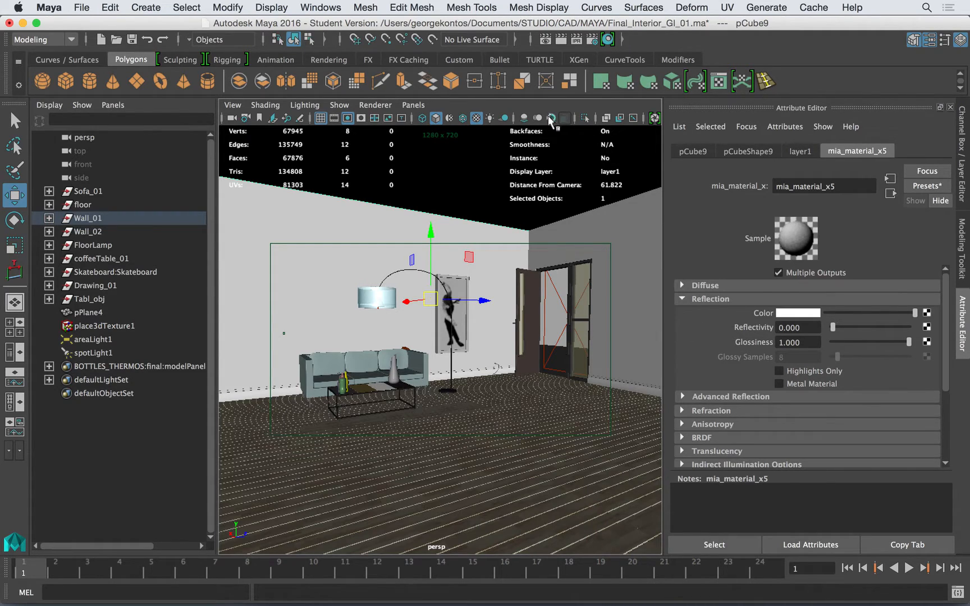
click(546, 40)
drag(266, 118, 396, 59)
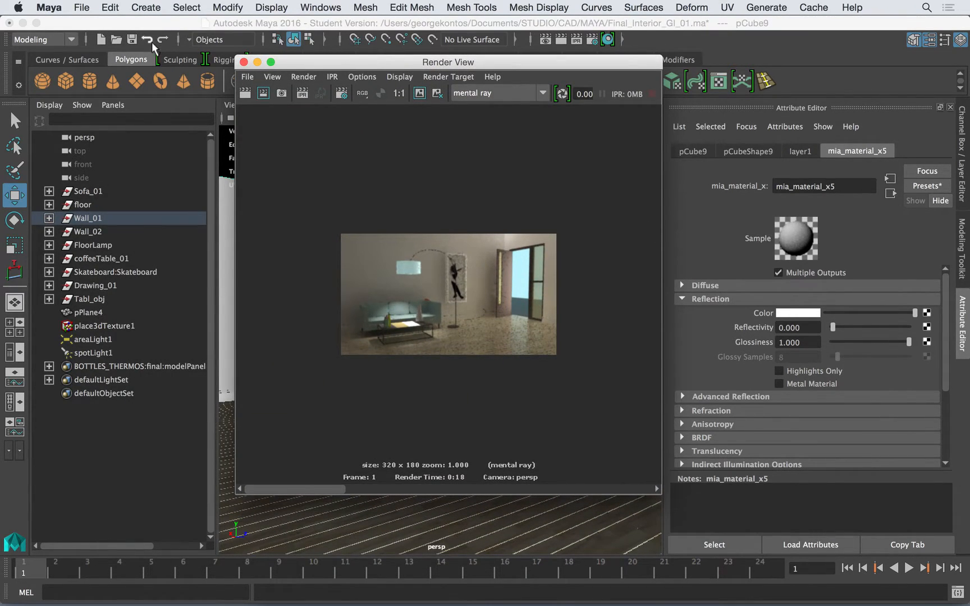
click(133, 39)
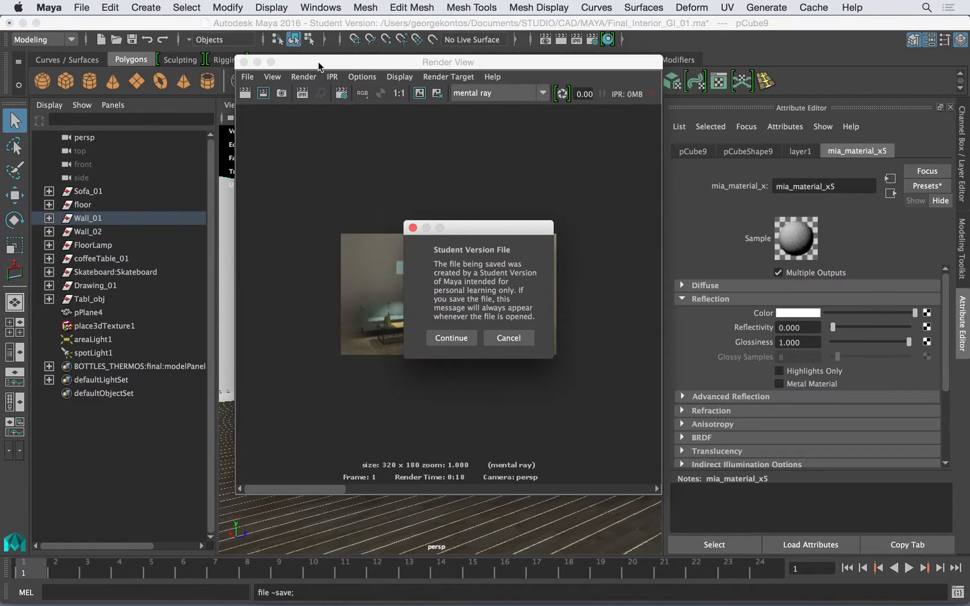
click(452, 340)
drag(432, 62, 441, 62)
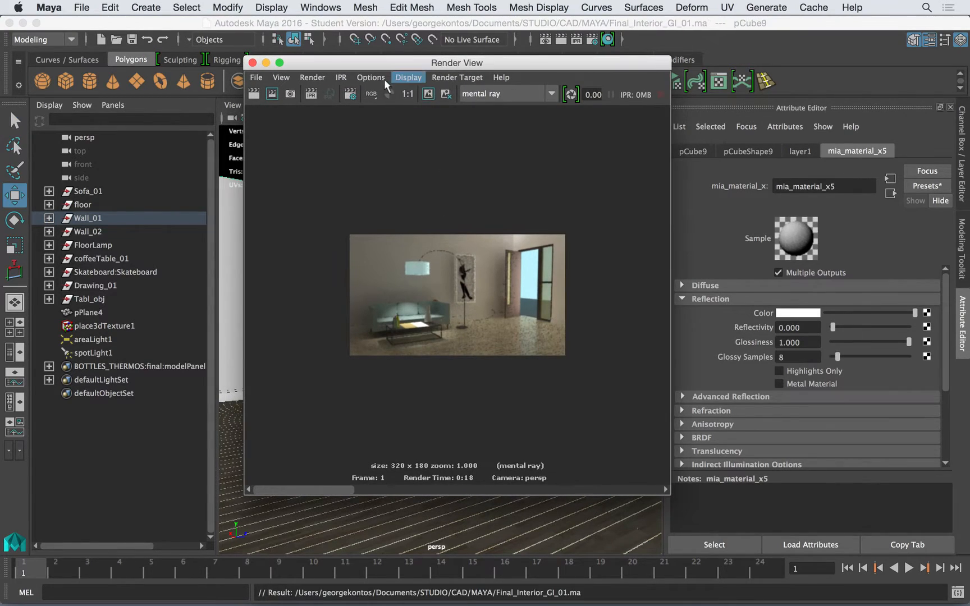
Step: Set the test resolution to 50% (640x360), render the scene and inspect the image up close
click(403, 78)
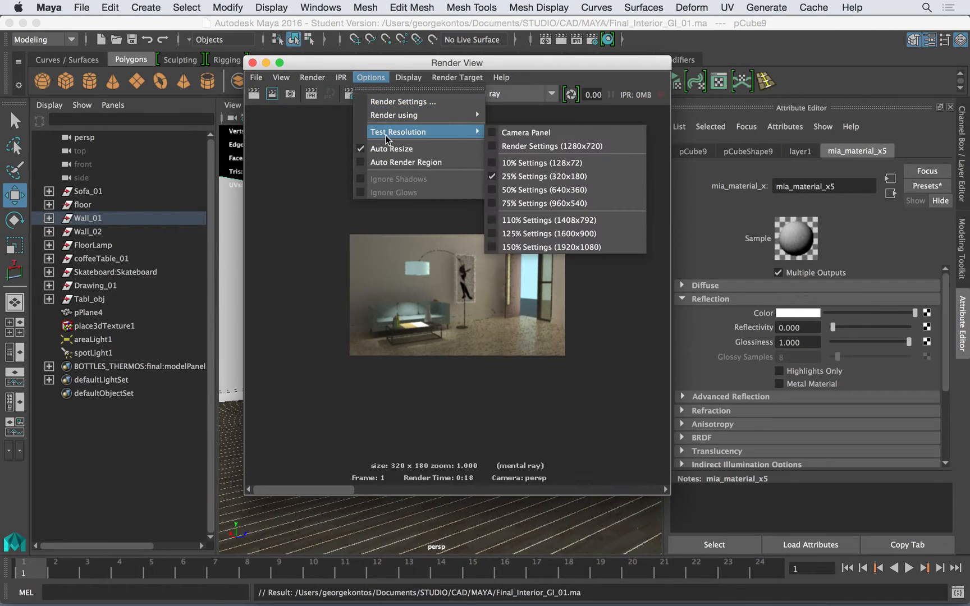
click(522, 191)
click(254, 95)
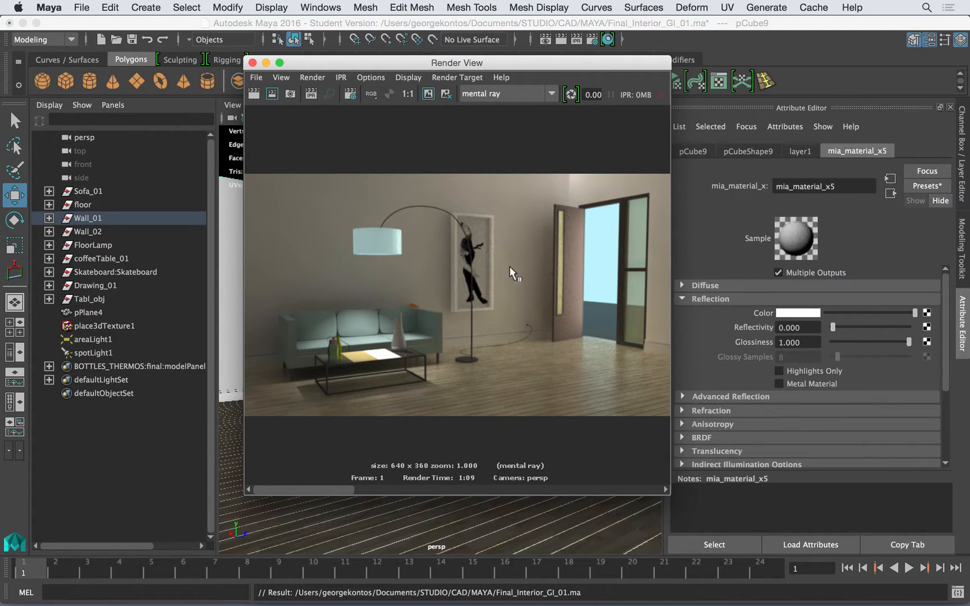
scroll(340, 284, down, 4)
scroll(340, 285, up, 10)
scroll(350, 288, down, 3)
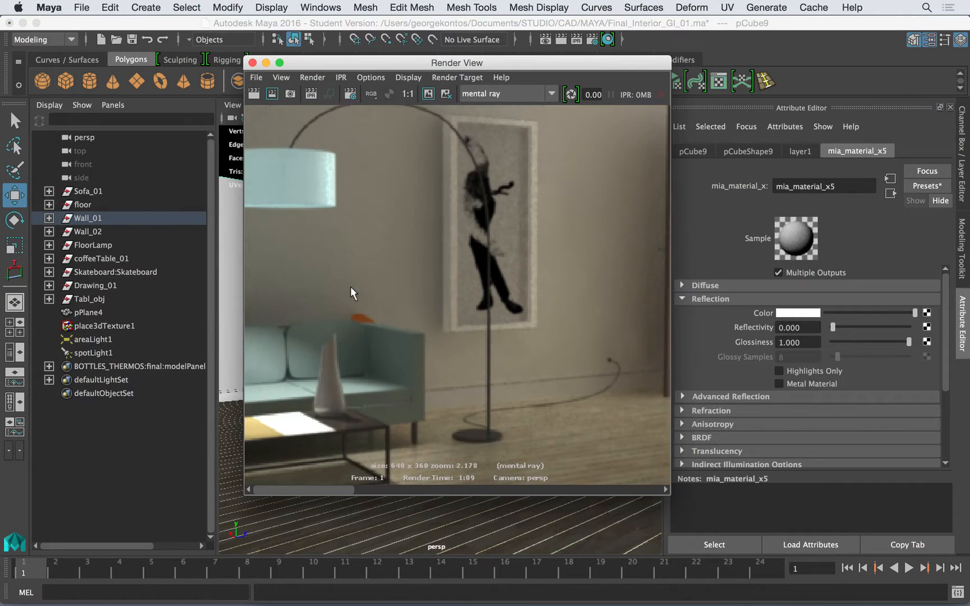
scroll(355, 285, down, 5)
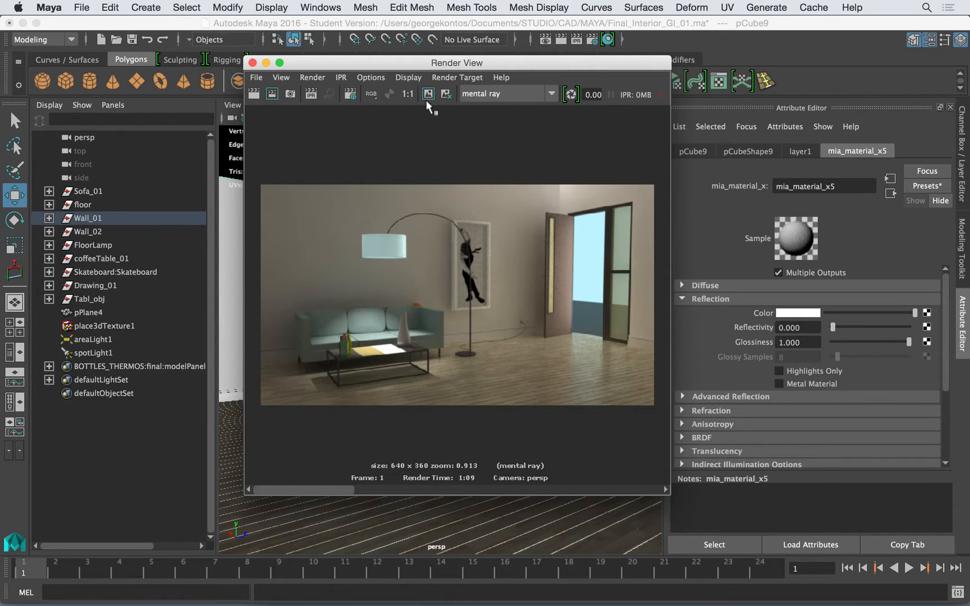
Step: Save the scene again with the finished render moved aside, accepting the student version notice
click(135, 38)
drag(296, 69, 128, 49)
key(super+s)
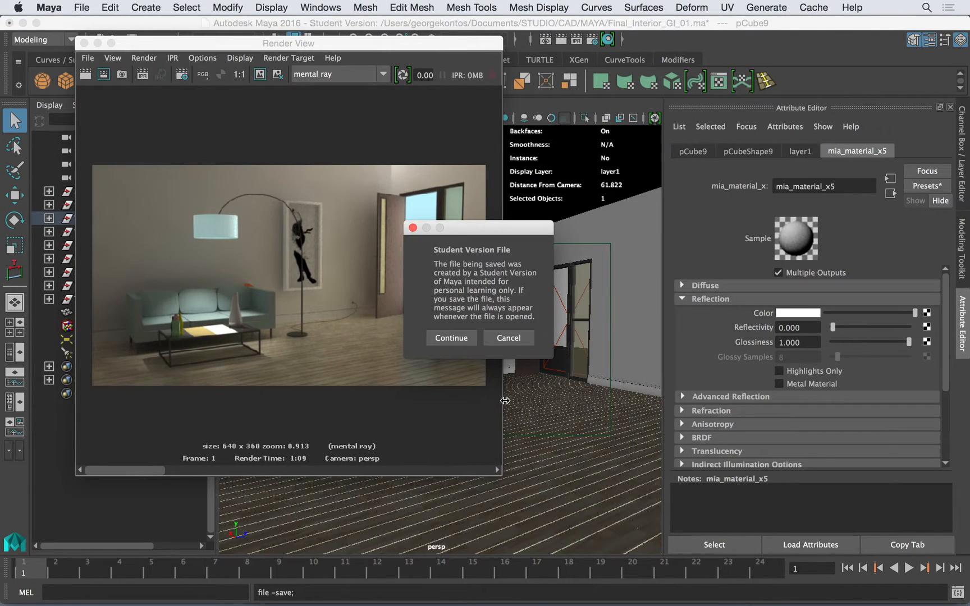
click(448, 339)
key(w)
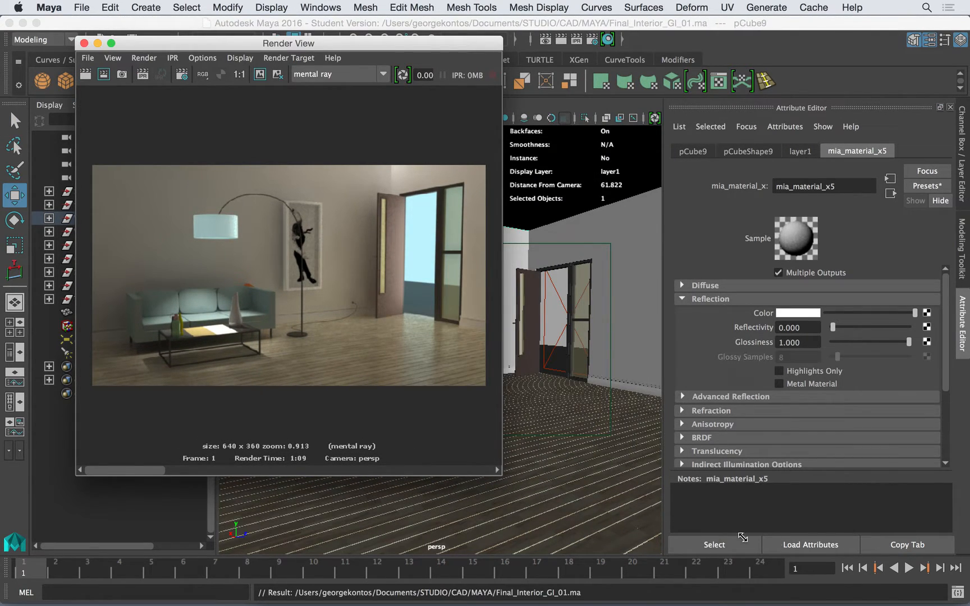
Step: Enlarge the Render View window to fill most of the screen, keeping the render settings control accessible
drag(500, 475, 898, 587)
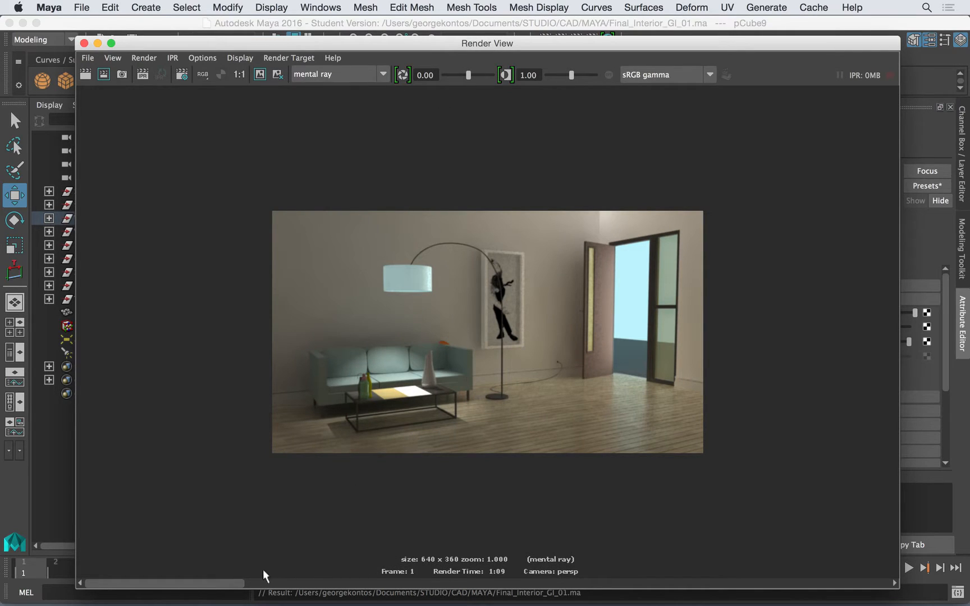
drag(233, 579, 350, 578)
drag(447, 578, 68, 508)
drag(255, 45, 231, 26)
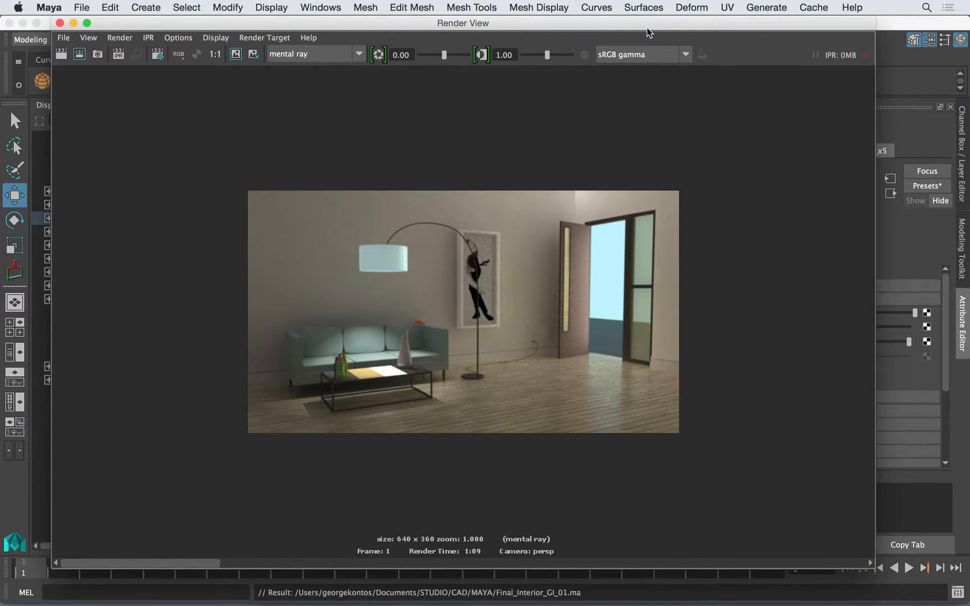
drag(647, 28, 642, 58)
Step: Set the output image size to the HD 1080 preset and close the render settings
click(595, 37)
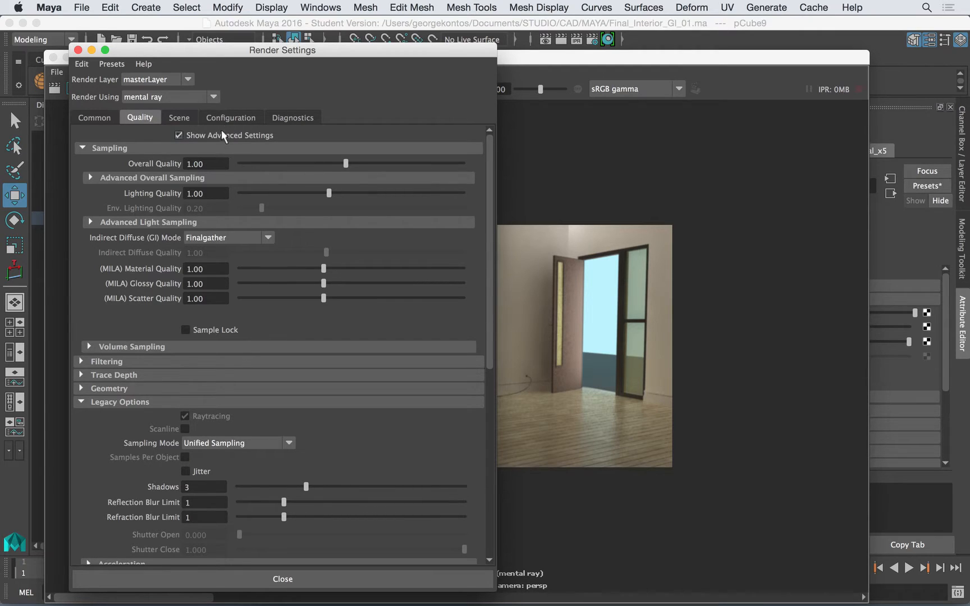
click(194, 147)
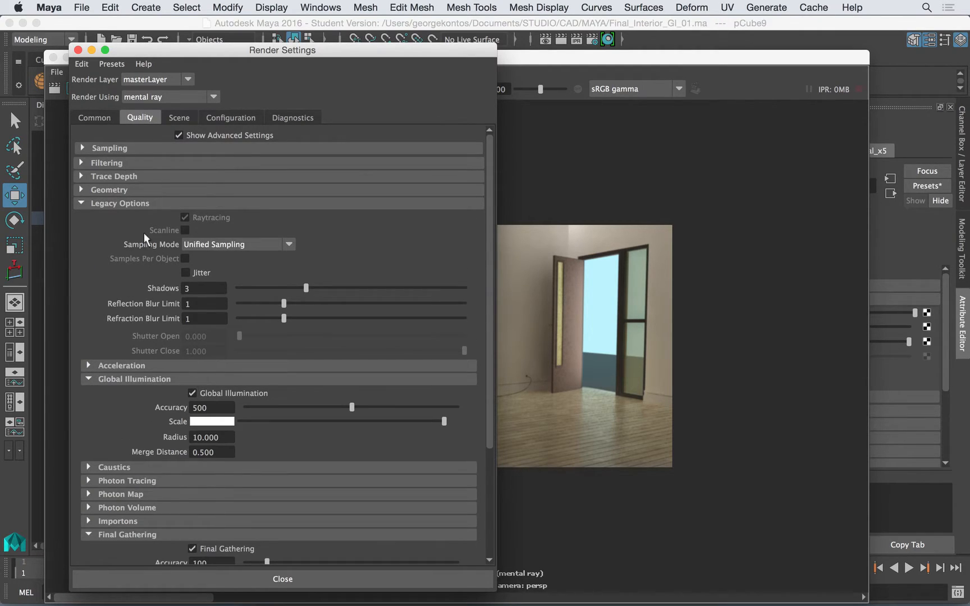
click(93, 119)
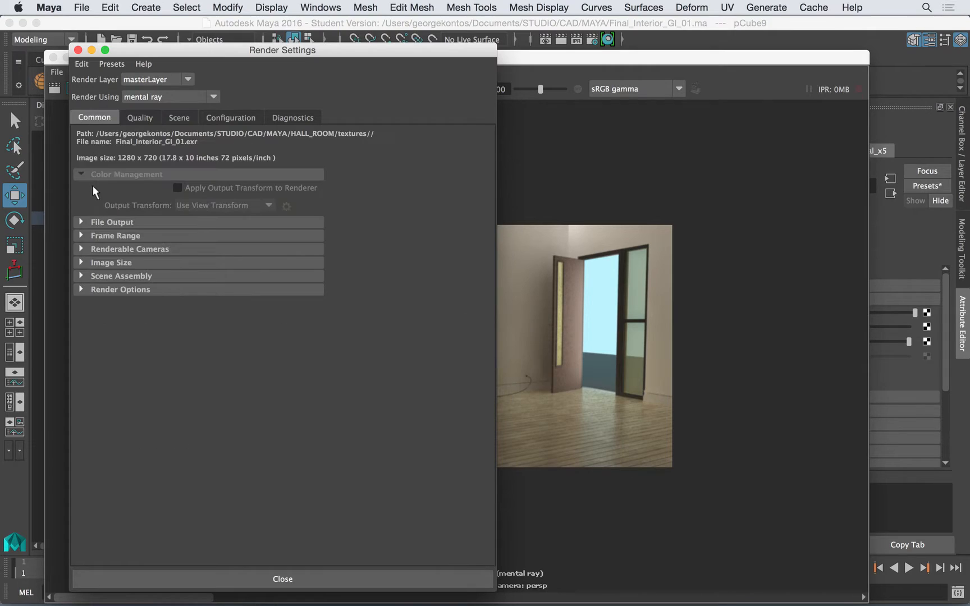
click(115, 262)
click(202, 276)
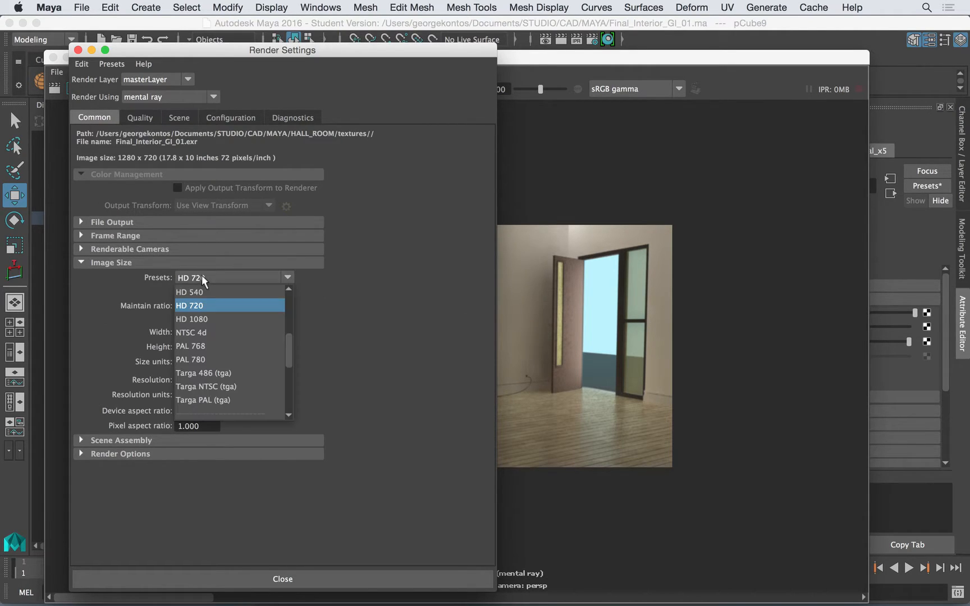
click(208, 319)
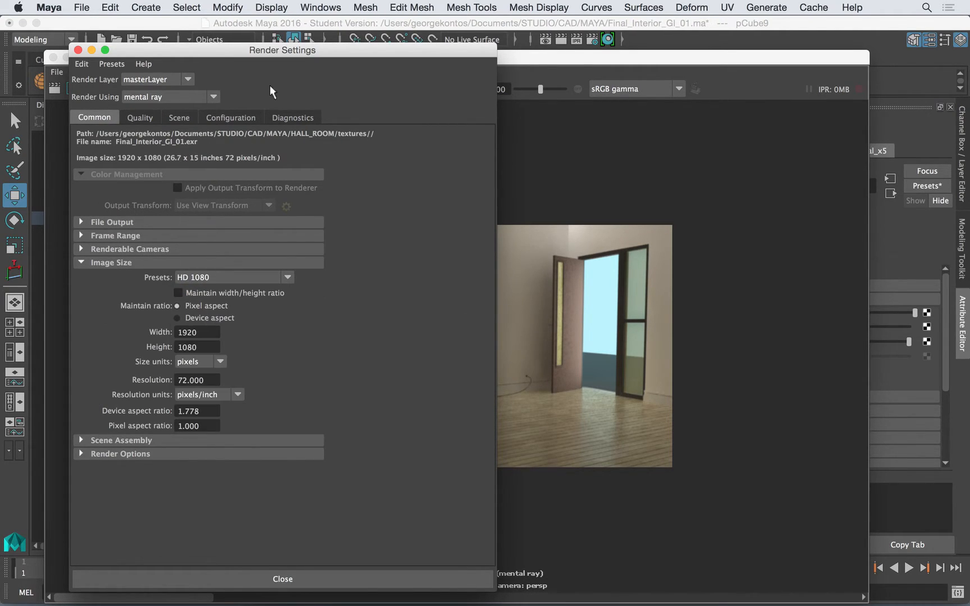
click(78, 50)
Step: Switch the test resolution to the full render settings size (1920x1080) and render the scene
click(174, 71)
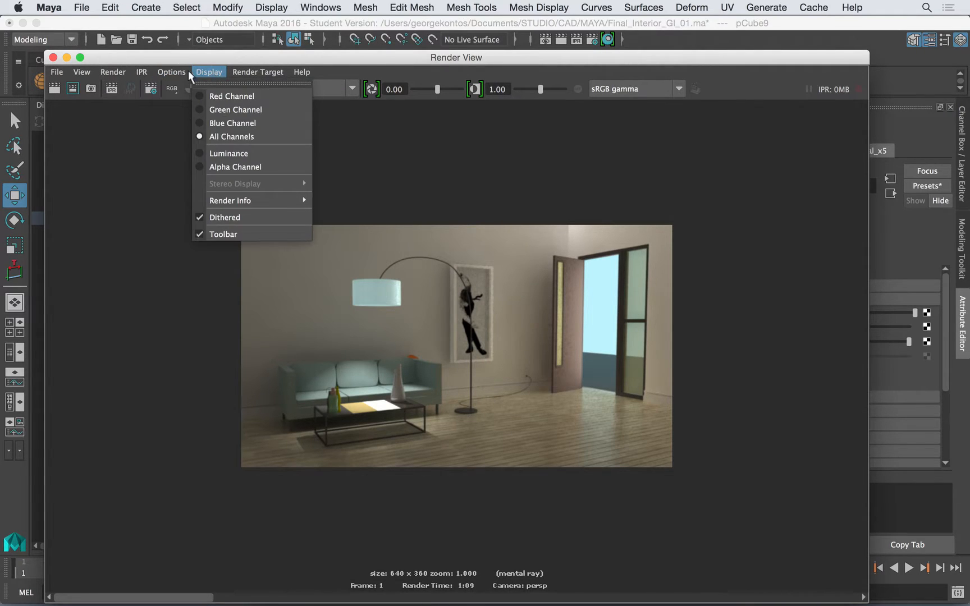
mouse_move(279, 132)
click(315, 141)
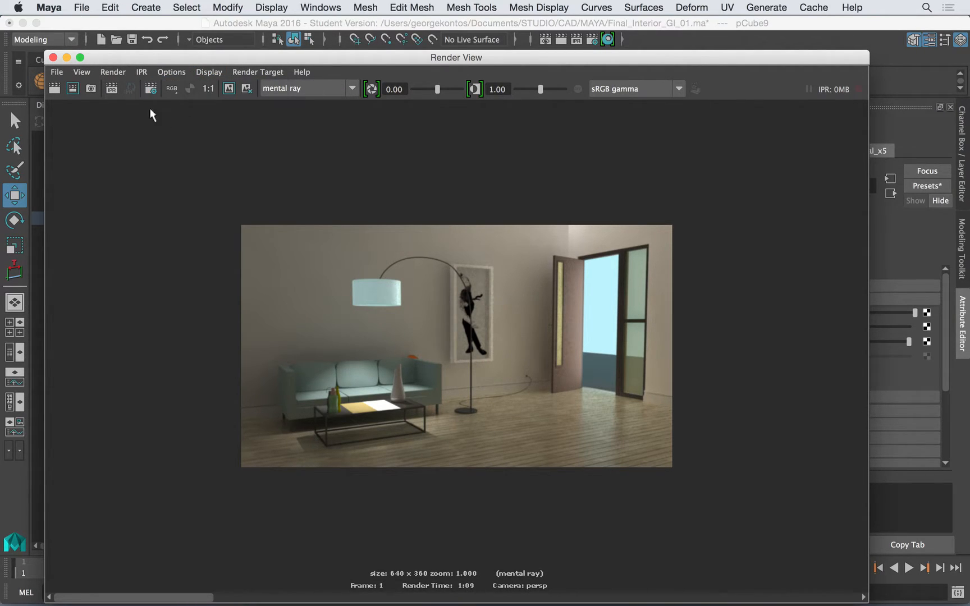
click(54, 88)
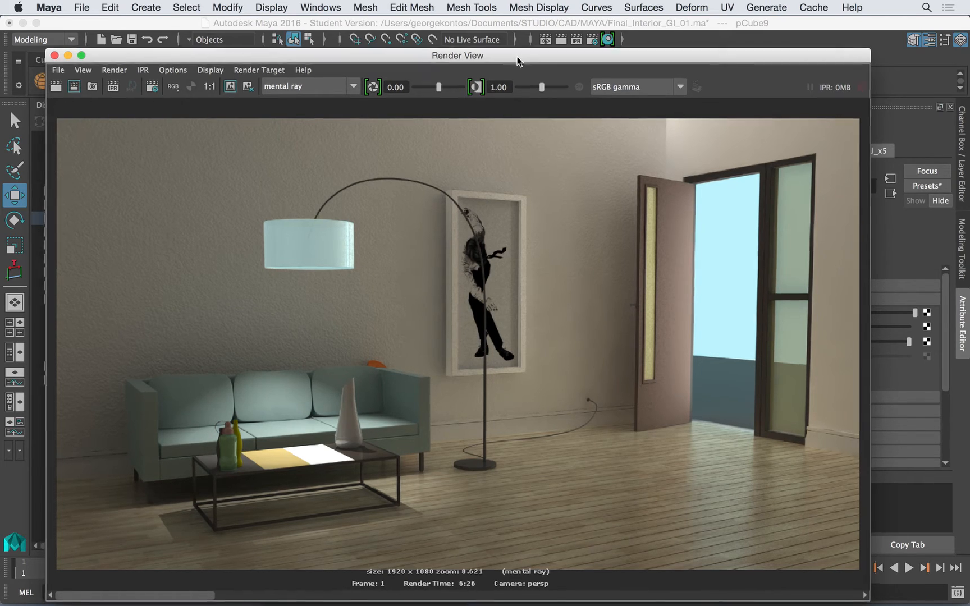
Step: Examine the full-size render up close, checking the wall texture, sofa, vase, floor and framed drawing
drag(515, 56, 539, 31)
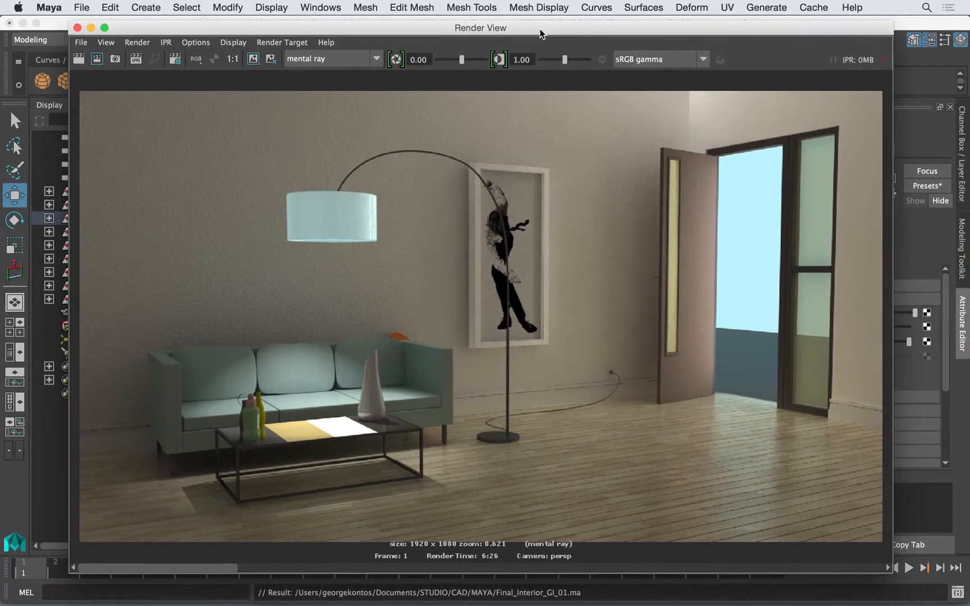
click(229, 55)
alt+middle_drag(338, 325, 623, 368)
alt+right_drag(479, 266, 864, 393)
alt+middle_drag(597, 285, 294, 270)
alt+right_drag(295, 270, 266, 204)
alt+middle_drag(267, 204, 223, 249)
alt+right_drag(223, 249, 666, 321)
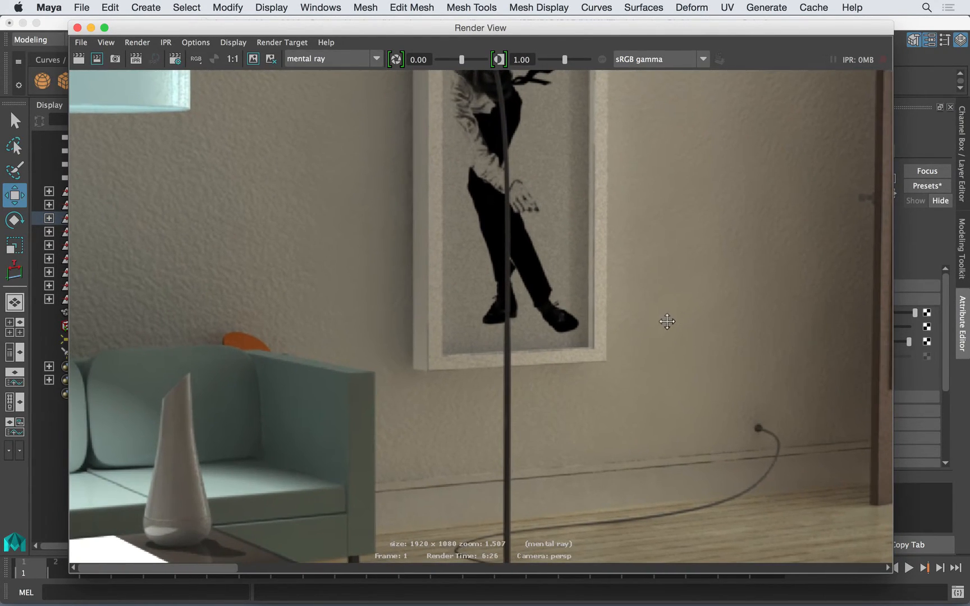
alt+middle_drag(596, 271, 572, 353)
alt+right_drag(572, 353, 677, 273)
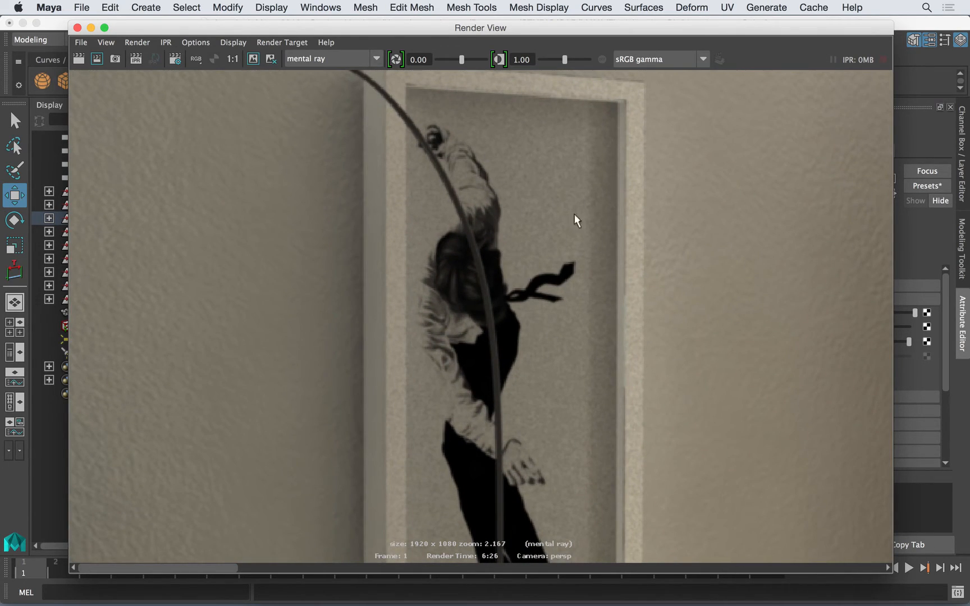
Step: Inspect the framed drawing and neighbouring areas of the HD render, then review the whole image fitted in the window
alt+right_drag(599, 281, 721, 338)
alt+right_drag(481, 424, 152, 292)
alt+middle_drag(319, 289, 470, 361)
alt+right_drag(470, 361, 383, 328)
alt+middle_drag(383, 328, 471, 323)
alt+right_drag(471, 322, 380, 291)
alt+middle_drag(334, 262, 303, 220)
alt+right_drag(354, 254, 393, 262)
alt+middle_drag(392, 262, 403, 263)
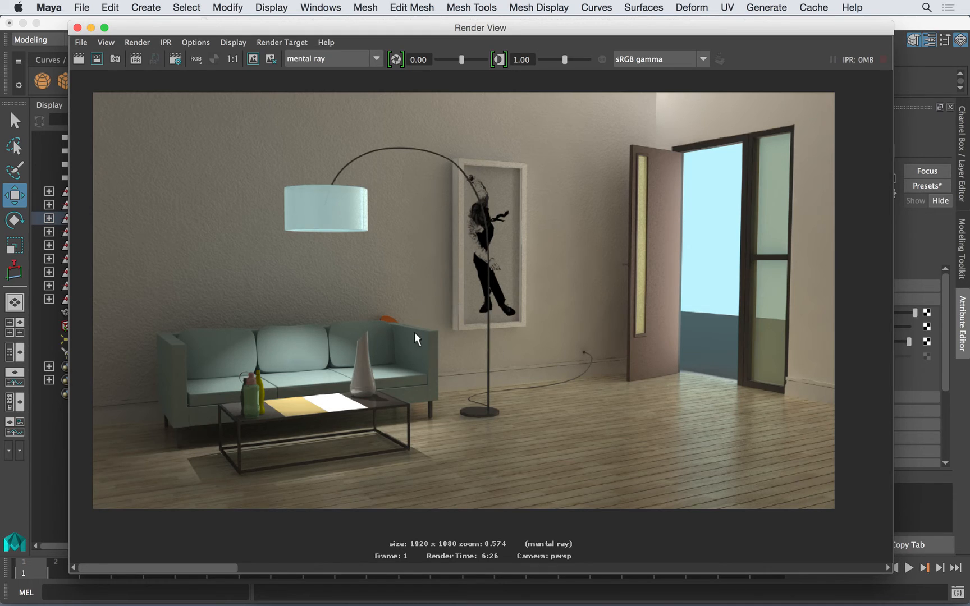
alt+right_drag(422, 330, 441, 321)
alt+middle_drag(446, 315, 448, 321)
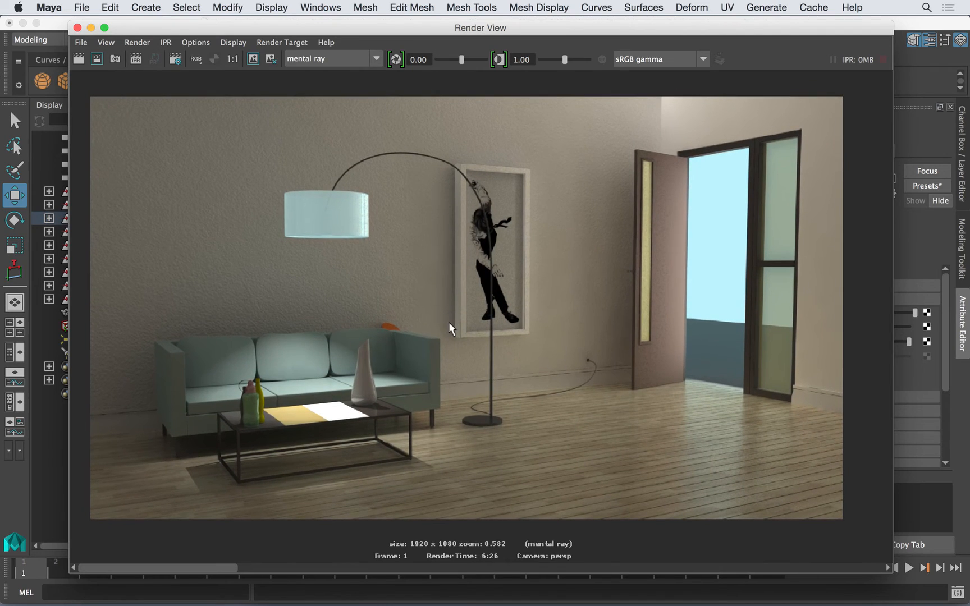
Step: Start saving the rendered image and browse up to the MAYA directory and into its GI folder
click(82, 42)
click(109, 85)
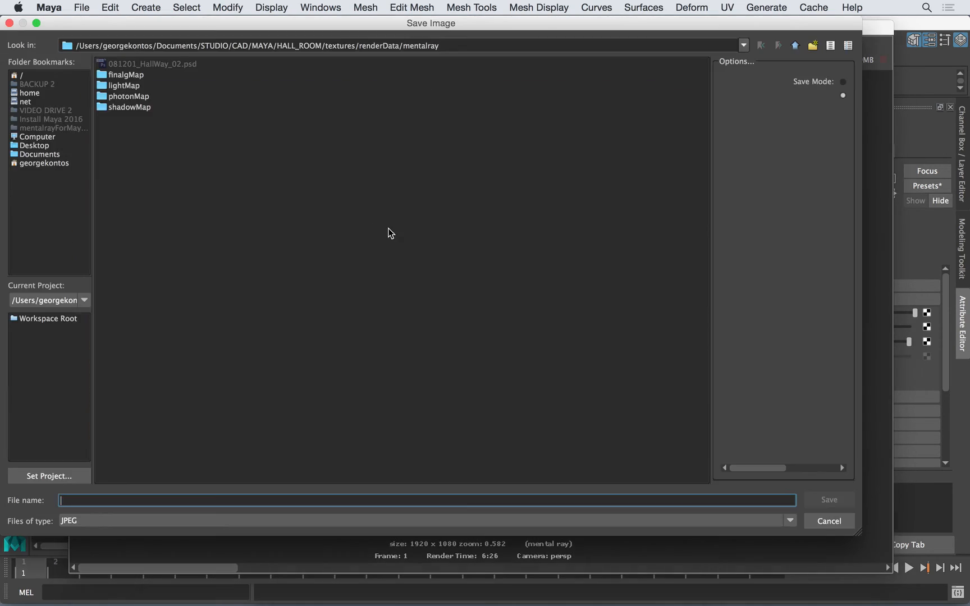
click(795, 45)
click(794, 45)
click(795, 44)
click(795, 45)
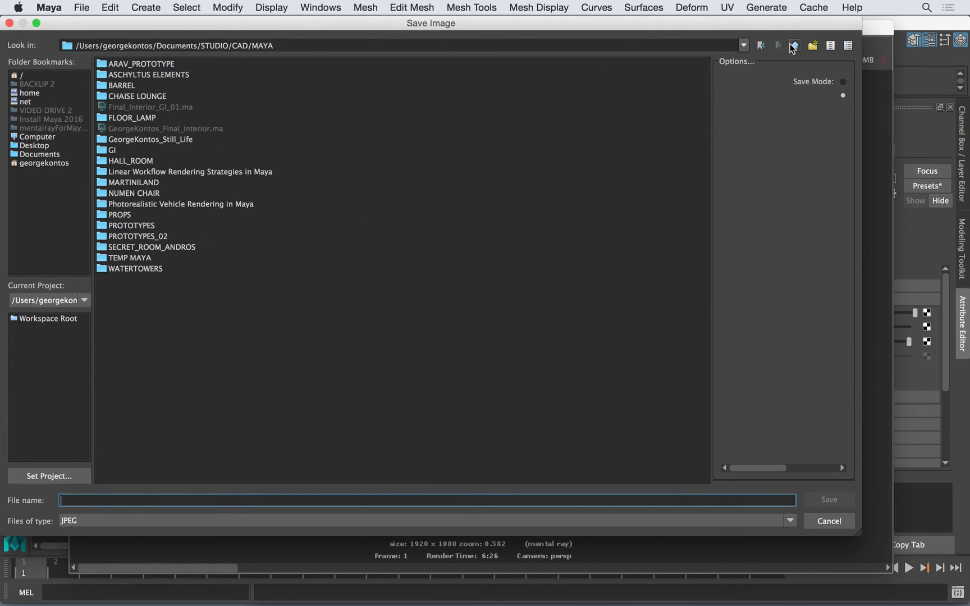
click(125, 119)
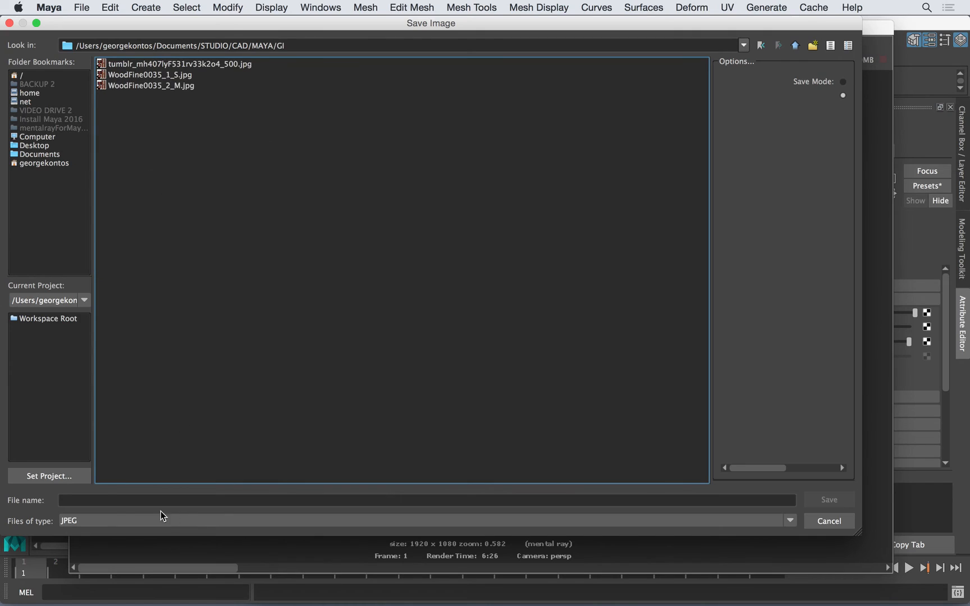
Step: Name the image INTERIOR_GI_01 and save it as a JPEG in the GI folder
click(98, 500)
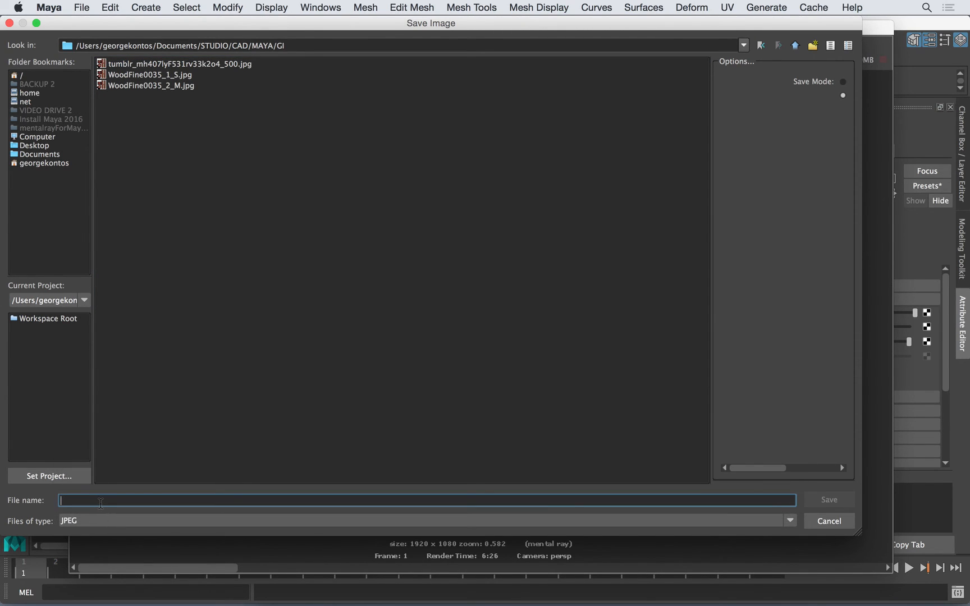
text(IN)
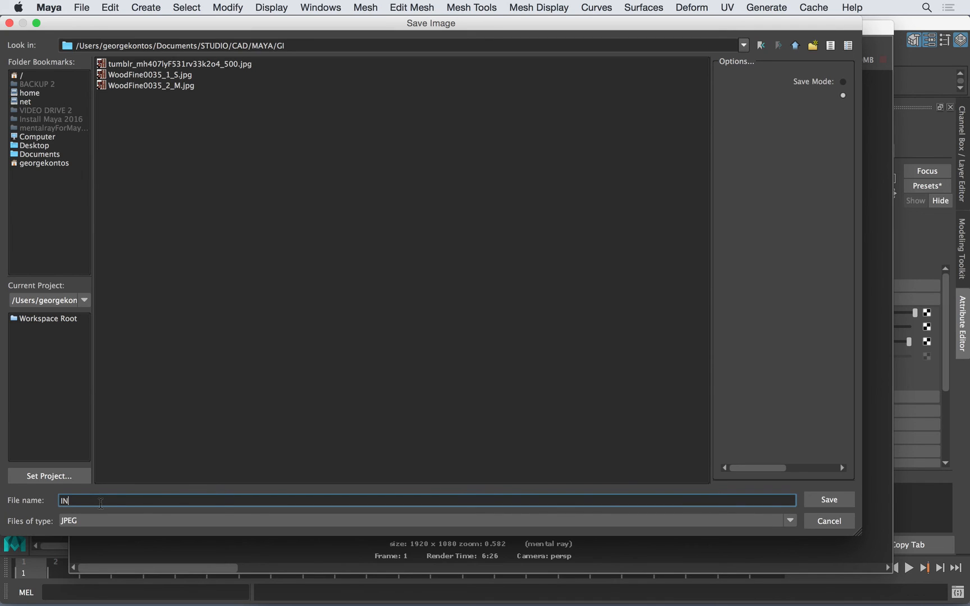
text(TERIOR_GI_01)
key(Return)
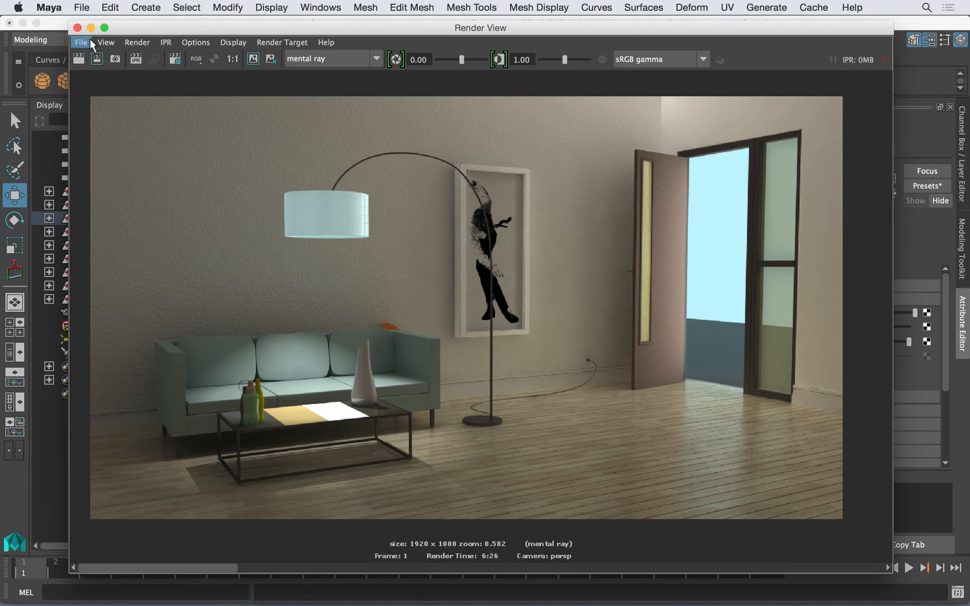
Step: Close the Render View window and start saving the scene file under its existing name
click(82, 26)
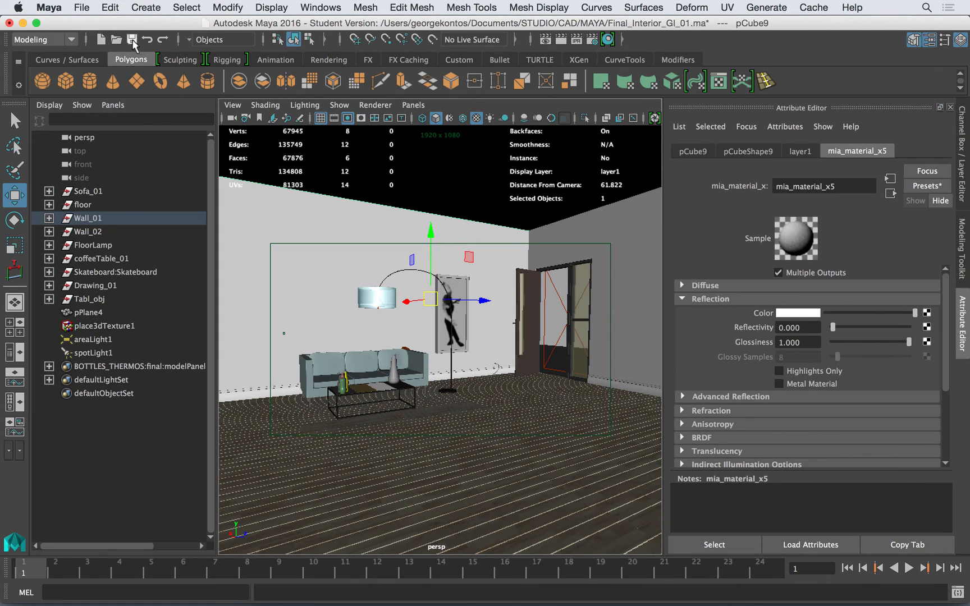
click(133, 40)
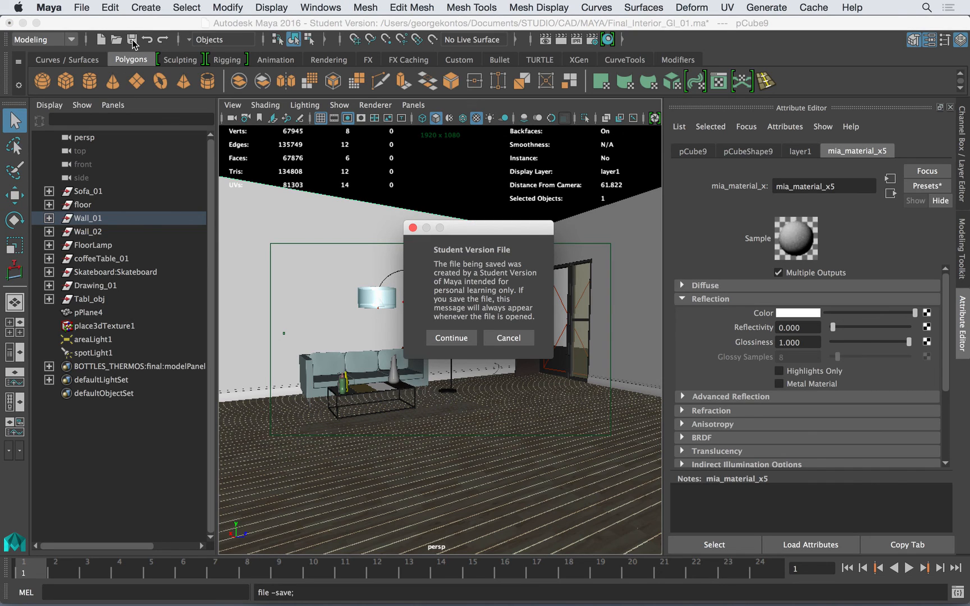
key(super+Tab)
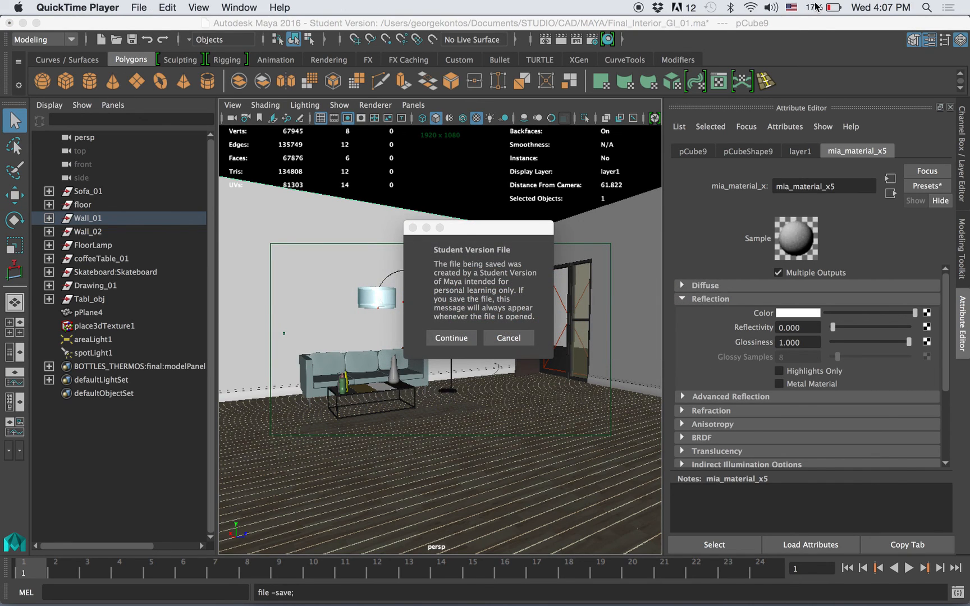